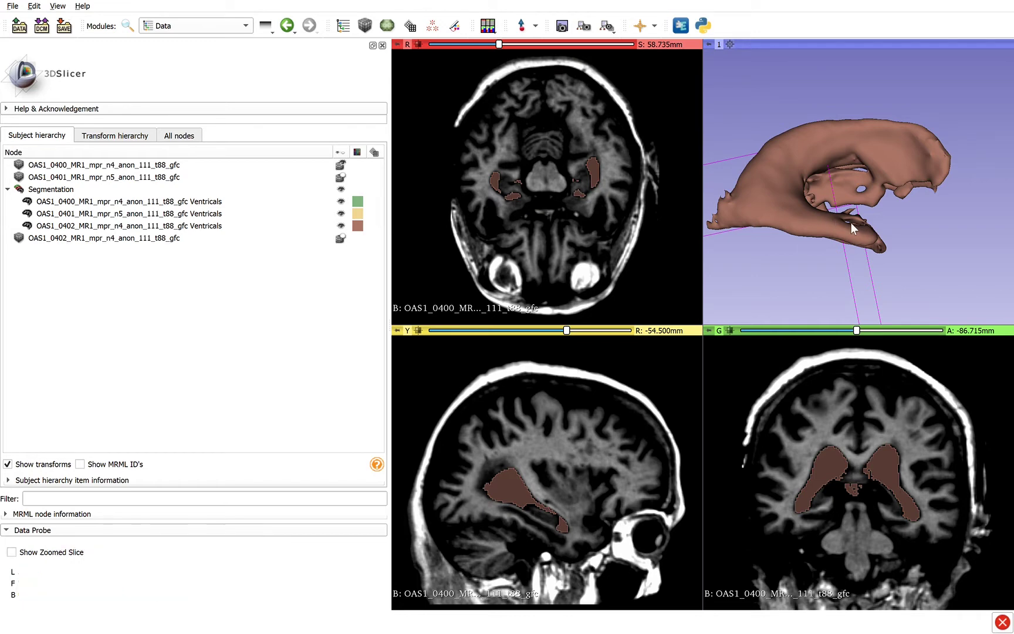
# - Examine the 0402 and 0401 ventricle segments in 3D from several angles, showing only one segment at a time
pyautogui.moveTo(869, 227); pyautogui.dragTo(824, 236)
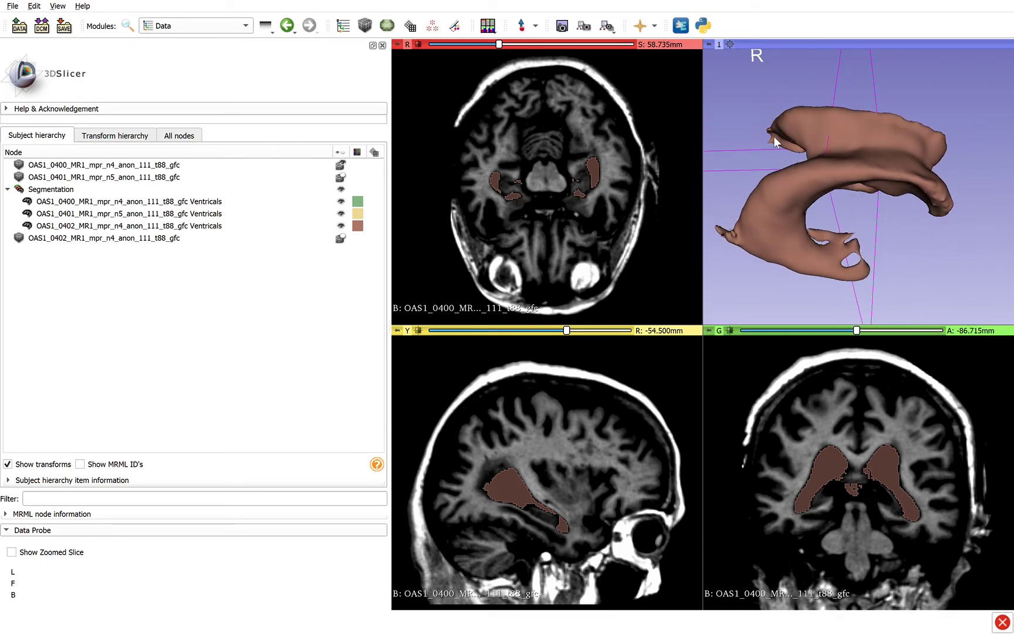
pyautogui.moveTo(801, 242); pyautogui.dragTo(765, 163)
pyautogui.click(192, 203)
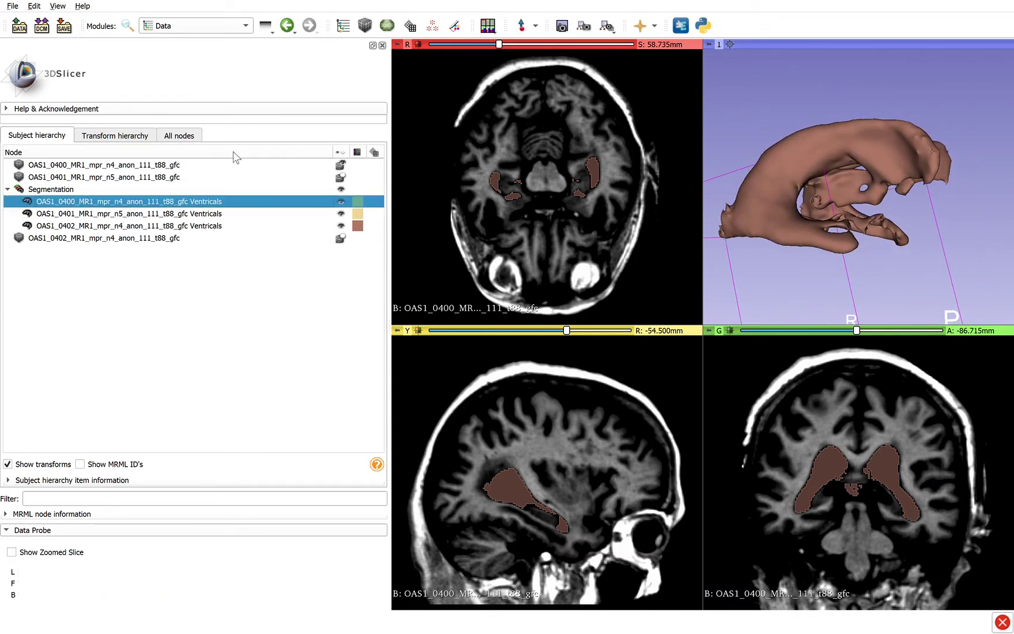
pyautogui.moveTo(837, 236)
pyautogui.mouseDown()
pyautogui.moveTo(824, 223)
pyautogui.moveTo(829, 231)
pyautogui.mouseUp()
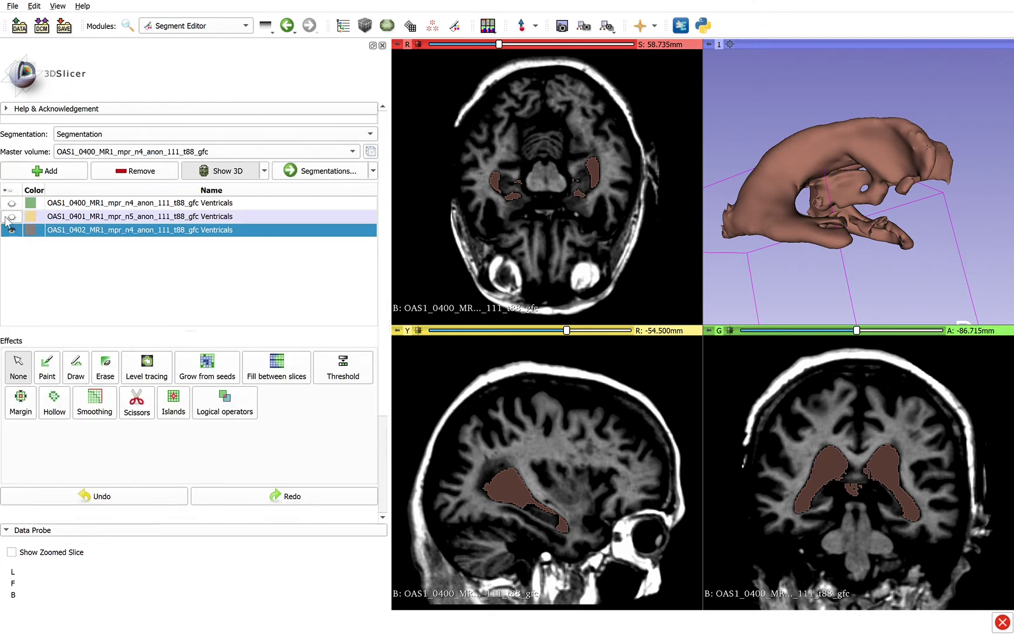
pyautogui.click(11, 229)
pyautogui.click(12, 216)
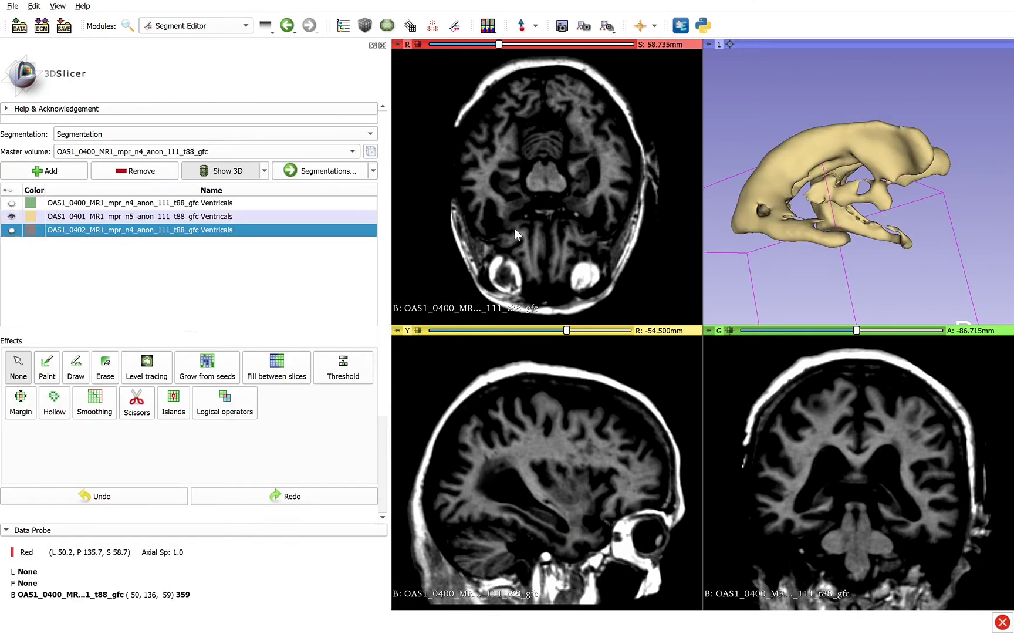
pyautogui.moveTo(739, 231); pyautogui.dragTo(804, 258)
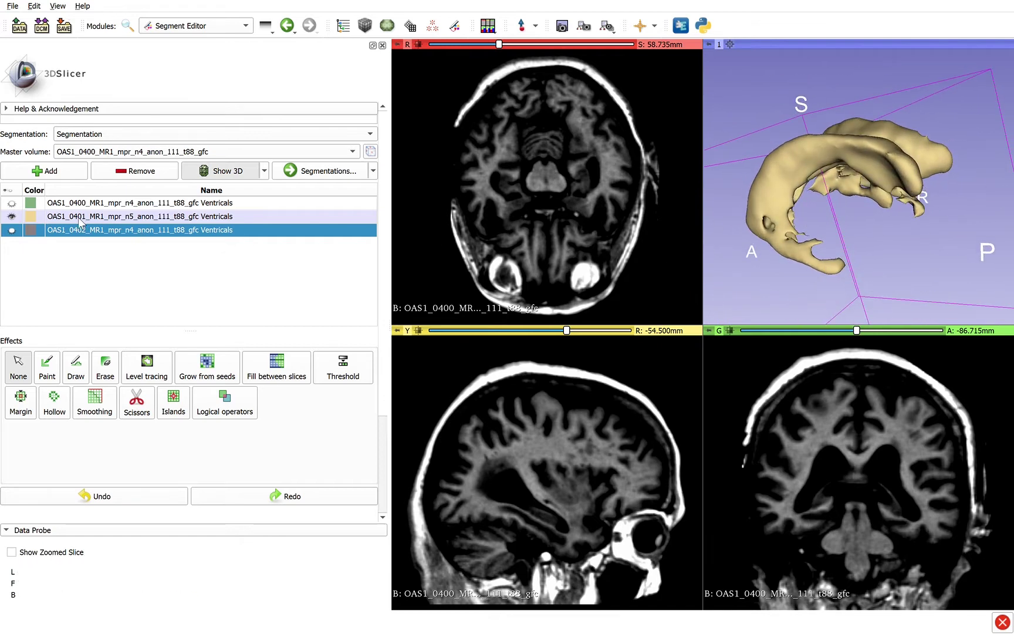
pyautogui.click(8, 215)
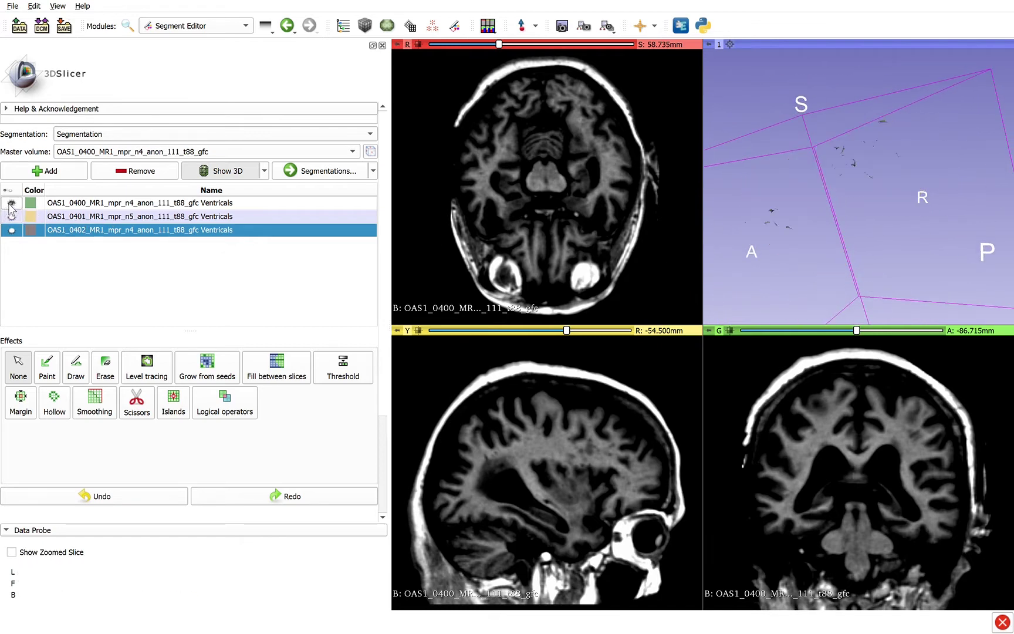
# - Remove all three existing ventricle segments from the segmentation
pyautogui.click(101, 205)
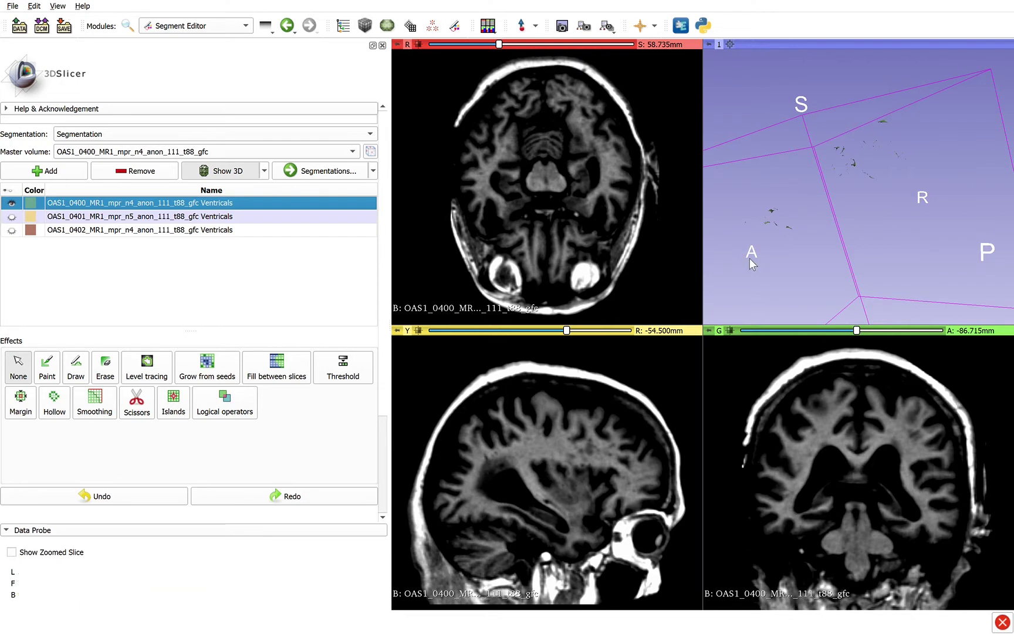
pyautogui.moveTo(756, 256); pyautogui.dragTo(729, 160)
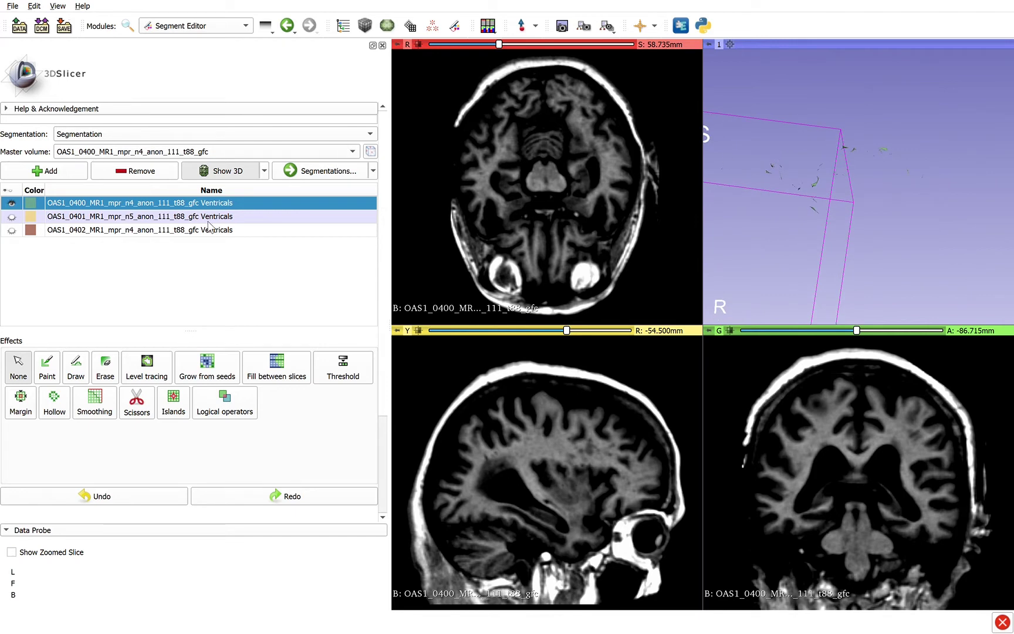
pyautogui.click(134, 172)
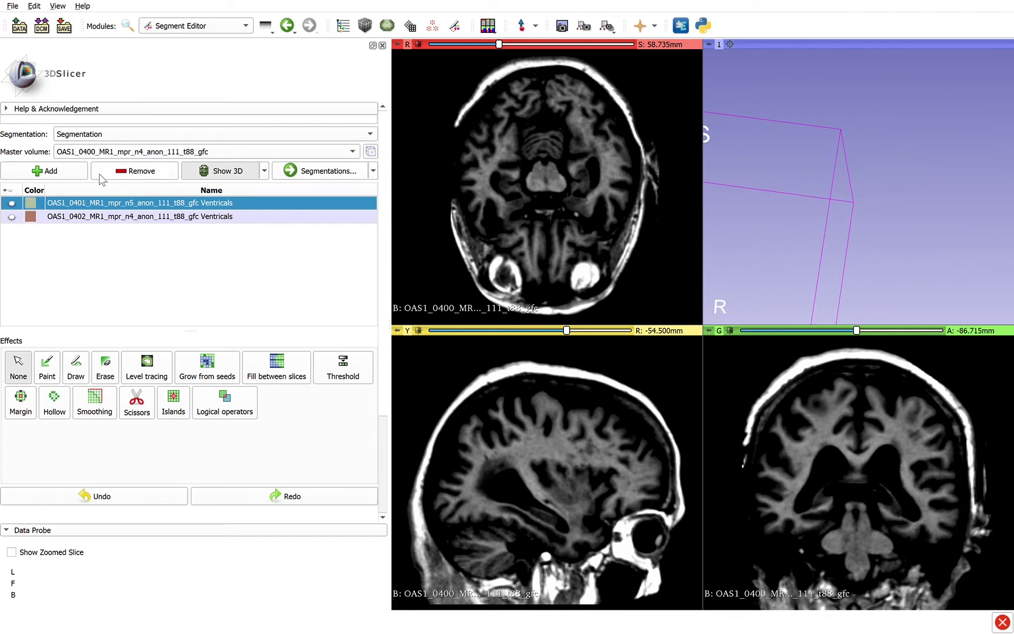
pyautogui.click(130, 176)
pyautogui.click(130, 176)
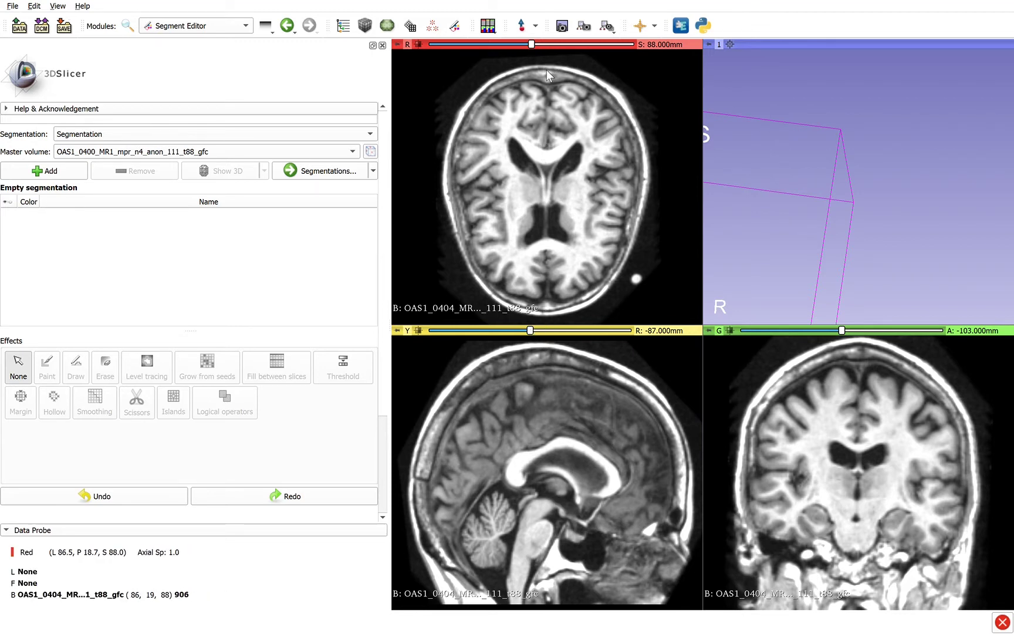
# - Add a new segment and fill it by Threshold on the OAS1_0400 volume with an intensity range of 0 to 697.48
pyautogui.moveTo(530, 331); pyautogui.dragTo(546, 332)
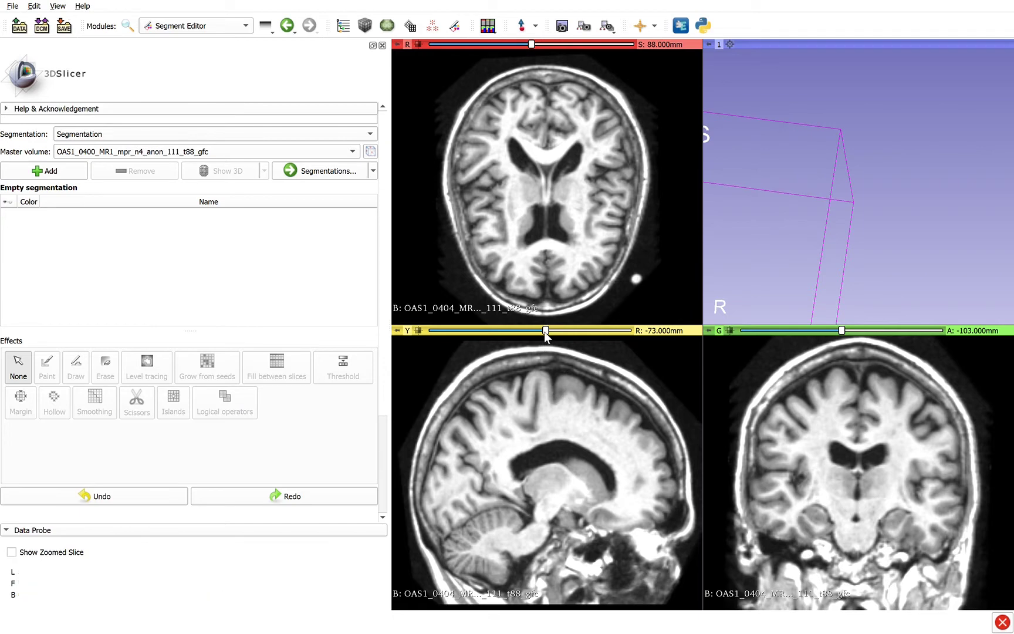
pyautogui.moveTo(544, 329)
pyautogui.mouseDown()
pyautogui.moveTo(524, 335)
pyautogui.moveTo(541, 334)
pyautogui.mouseUp()
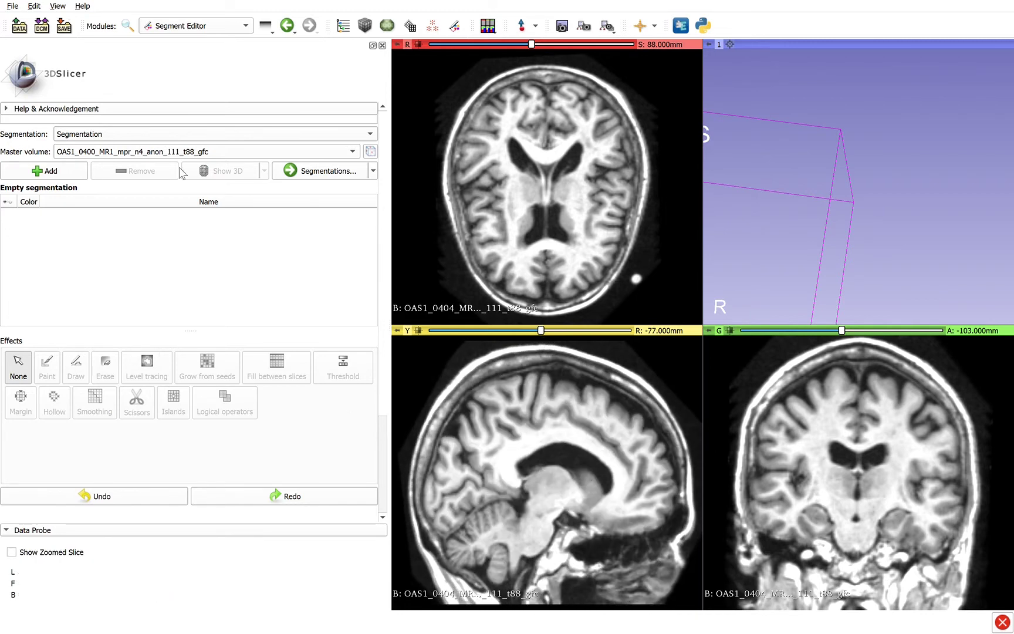
pyautogui.click(40, 175)
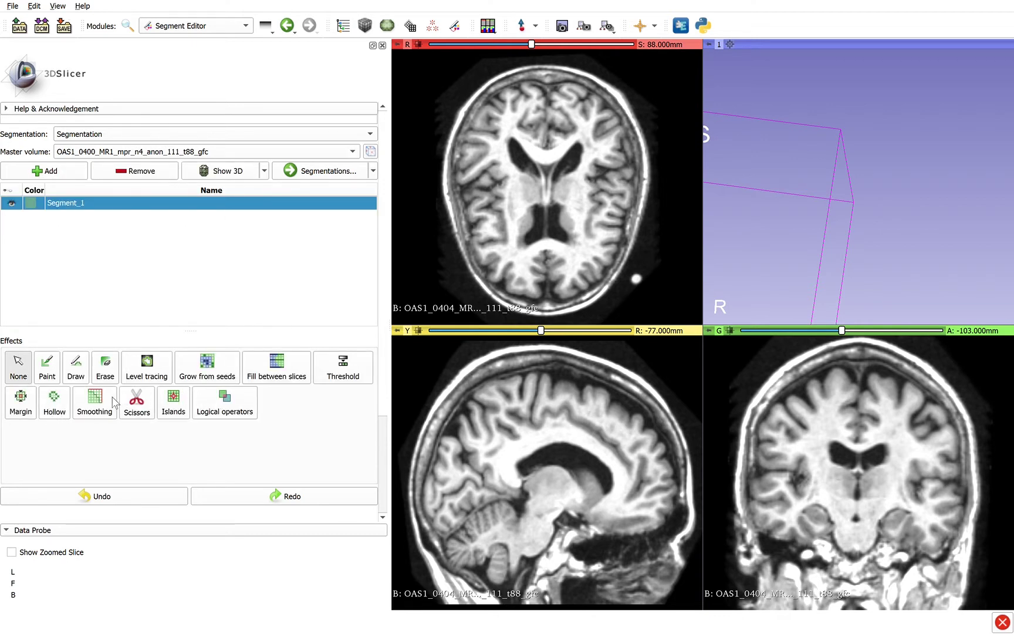
pyautogui.click(343, 367)
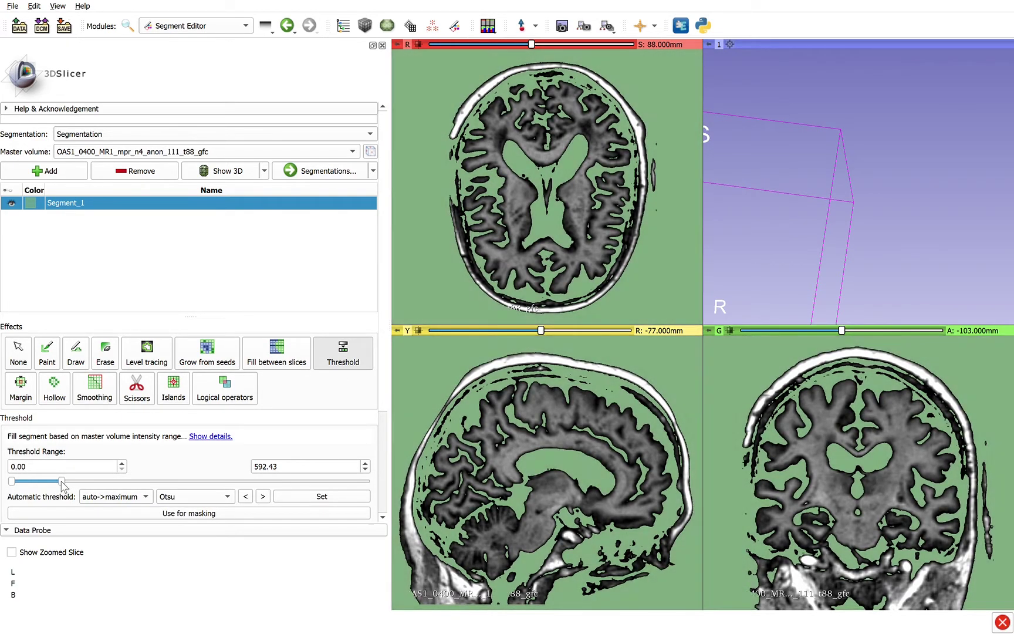
pyautogui.moveTo(62, 482)
pyautogui.mouseDown()
pyautogui.moveTo(17, 485)
pyautogui.moveTo(60, 489)
pyautogui.moveTo(15, 494)
pyautogui.moveTo(70, 496)
pyautogui.mouseUp()
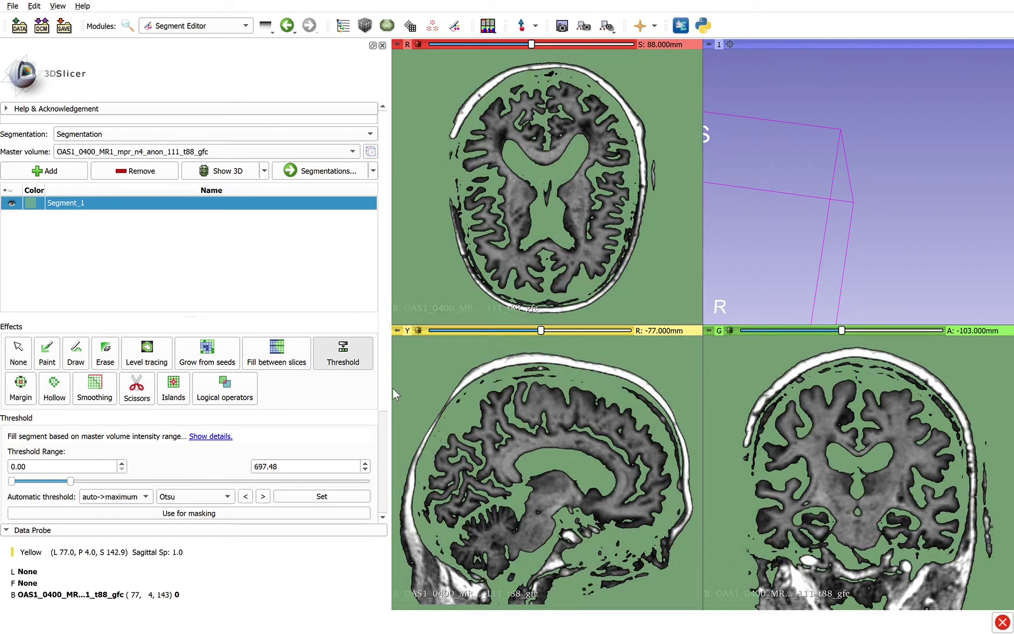
pyautogui.scroll(-3, 233, 419)
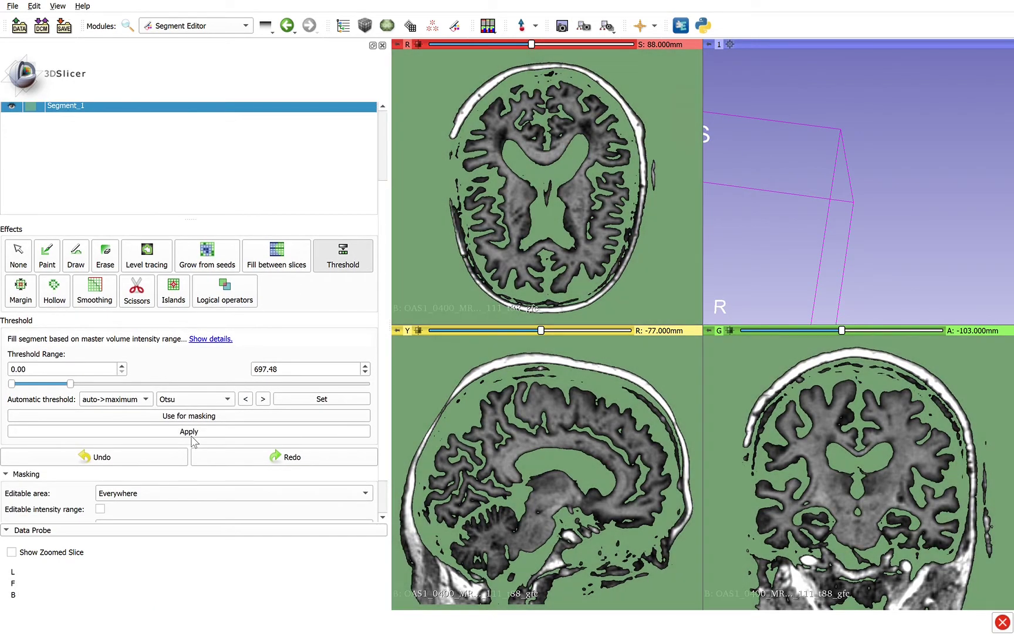
pyautogui.click(191, 433)
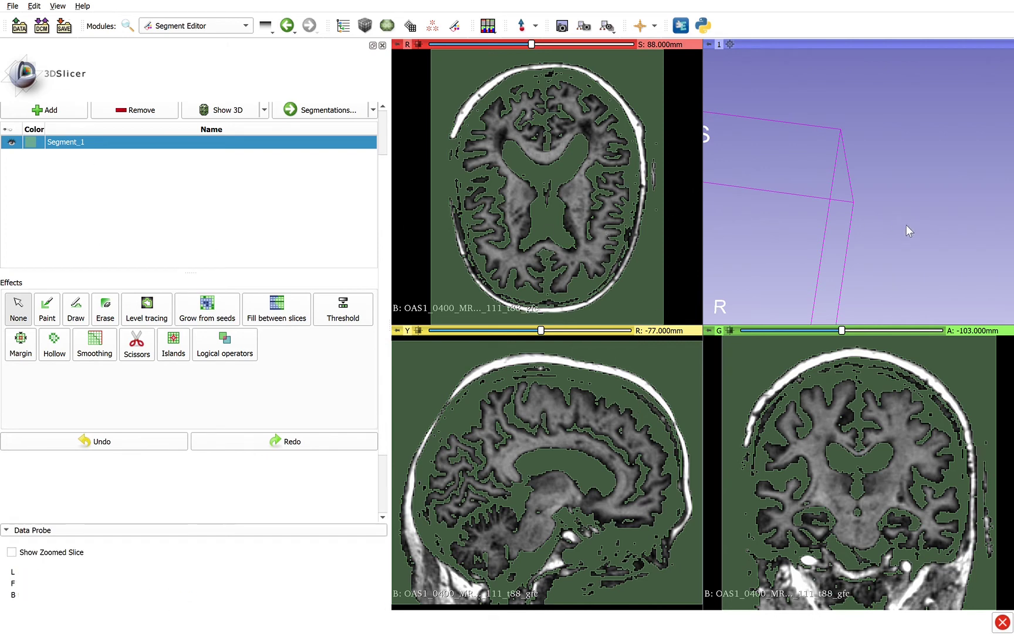
# - Show the thresholded segment in 3D and view its underside
pyautogui.click(234, 111)
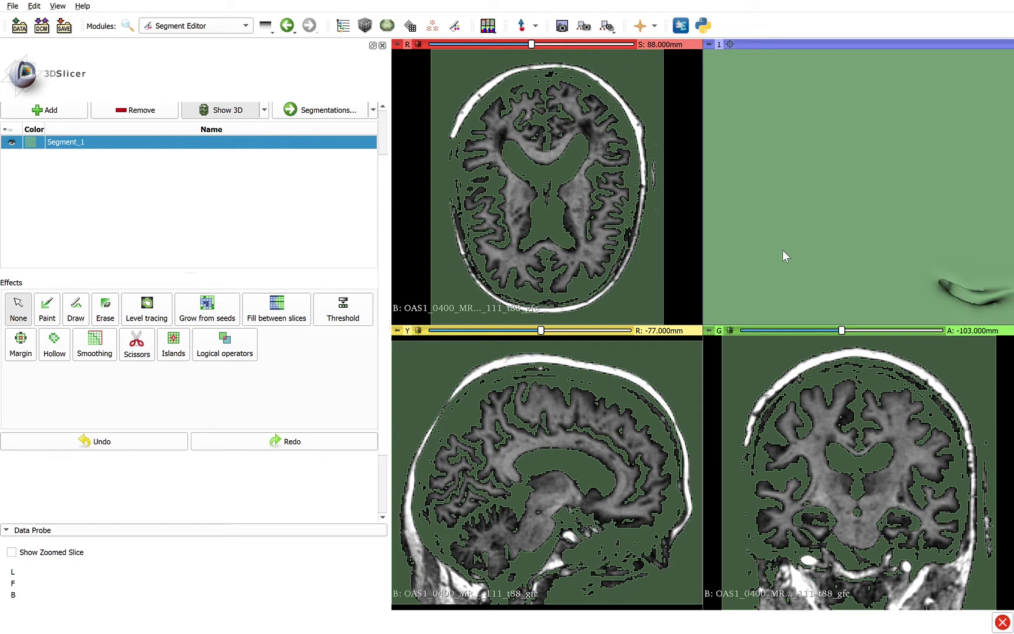
pyautogui.scroll(-3, 795, 234)
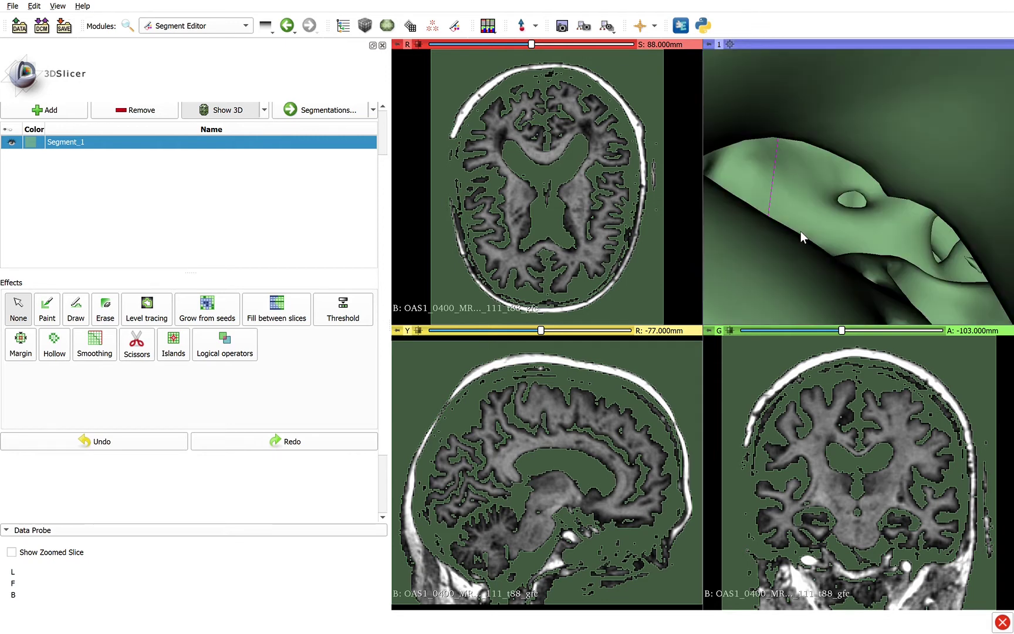
pyautogui.scroll(-5, 814, 222)
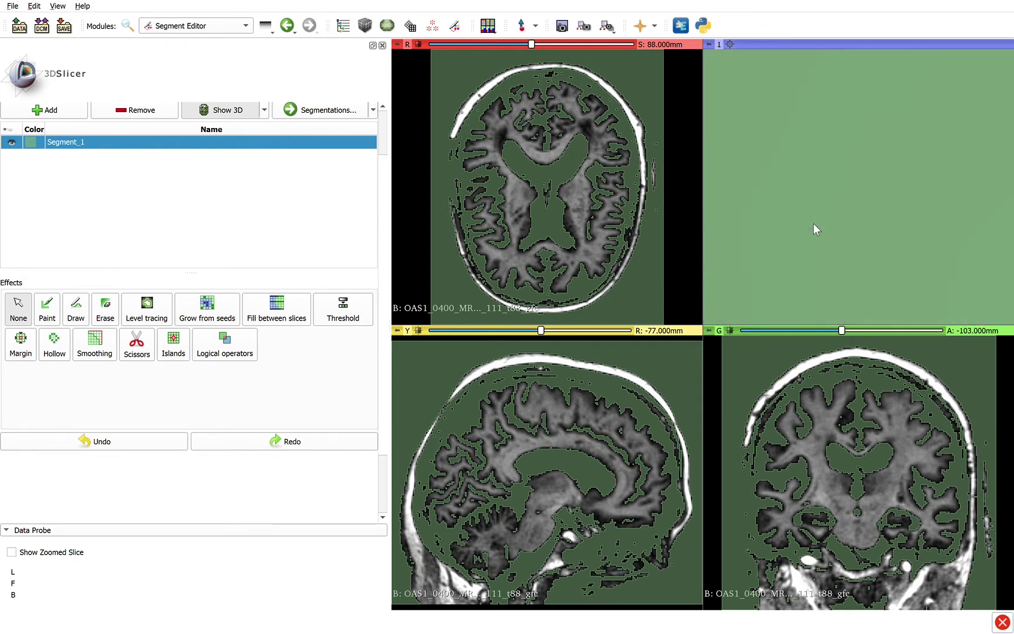
pyautogui.scroll(-3, 814, 223)
pyautogui.scroll(3, 819, 221)
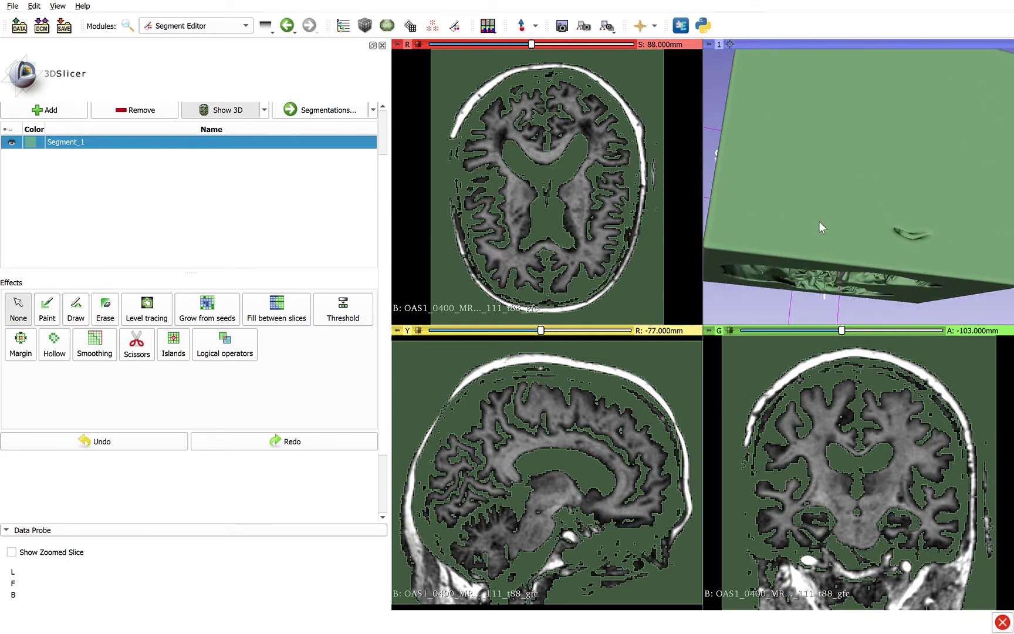
pyautogui.moveTo(819, 221); pyautogui.dragTo(882, 145)
pyautogui.moveTo(819, 161); pyautogui.dragTo(861, 217)
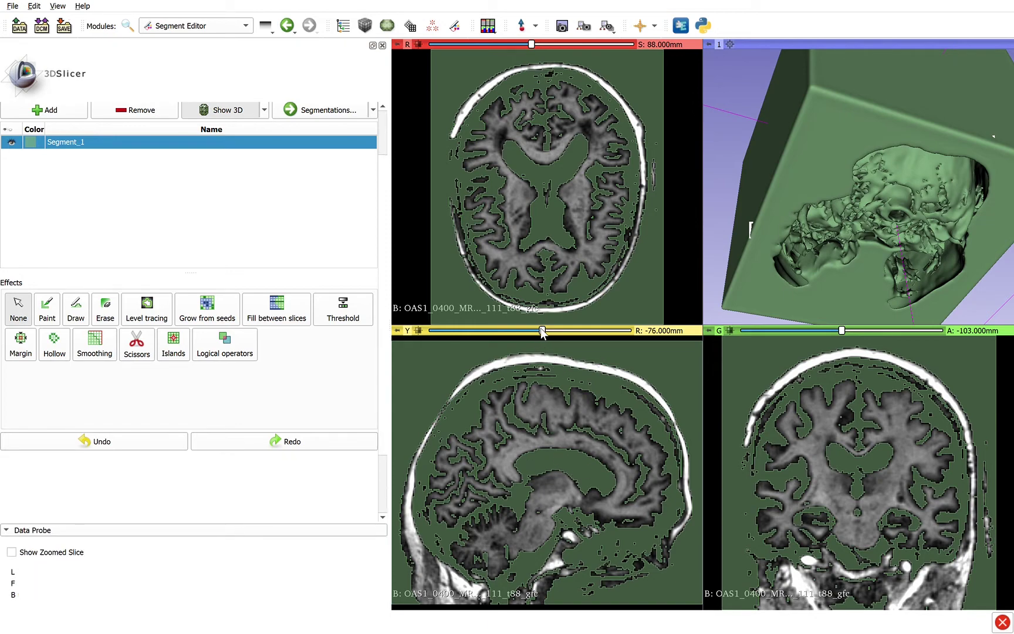
# - Erase the part of the segment above the ventricles with a free-form, unlimited Scissors cut in the sagittal slice at R -80 mm
pyautogui.moveTo(543, 331)
pyautogui.mouseDown()
pyautogui.moveTo(565, 331)
pyautogui.moveTo(498, 332)
pyautogui.moveTo(558, 335)
pyautogui.moveTo(538, 336)
pyautogui.moveTo(549, 333)
pyautogui.mouseUp()
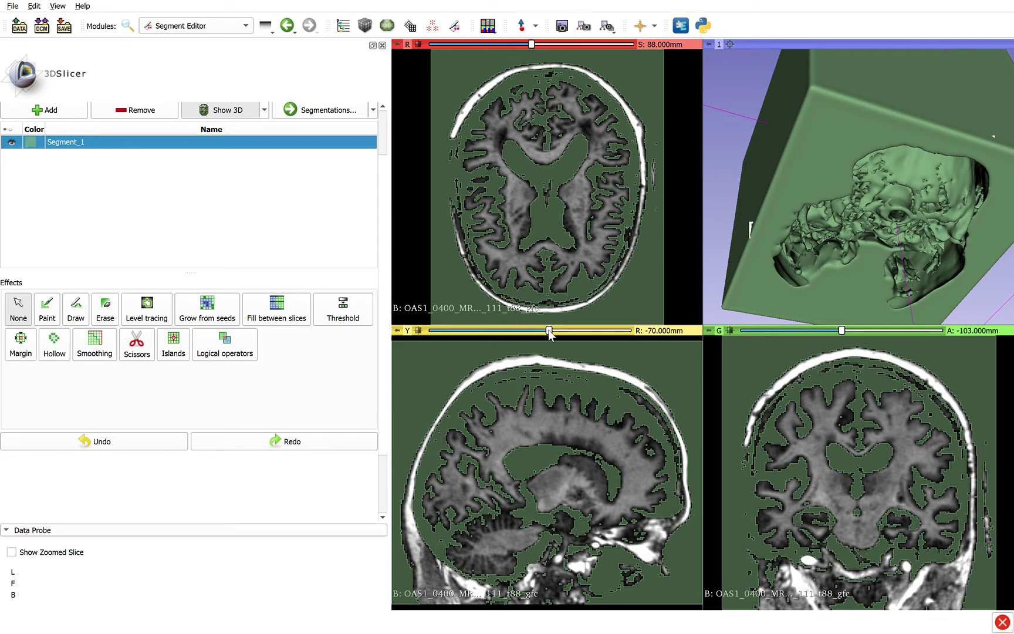
pyautogui.moveTo(550, 330)
pyautogui.mouseDown()
pyautogui.moveTo(567, 329)
pyautogui.moveTo(539, 326)
pyautogui.mouseUp()
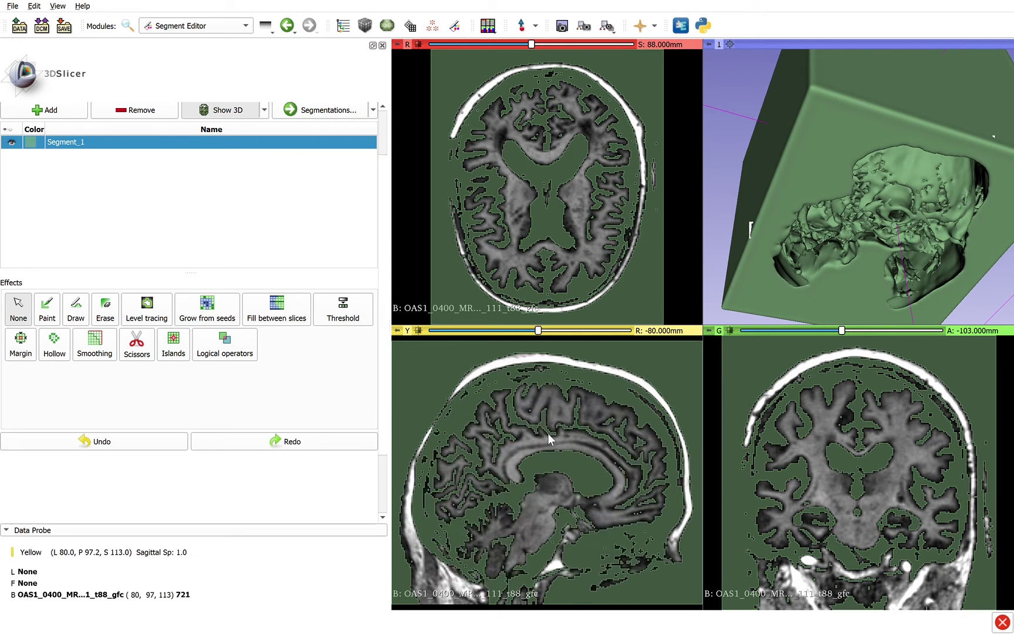
pyautogui.click(137, 347)
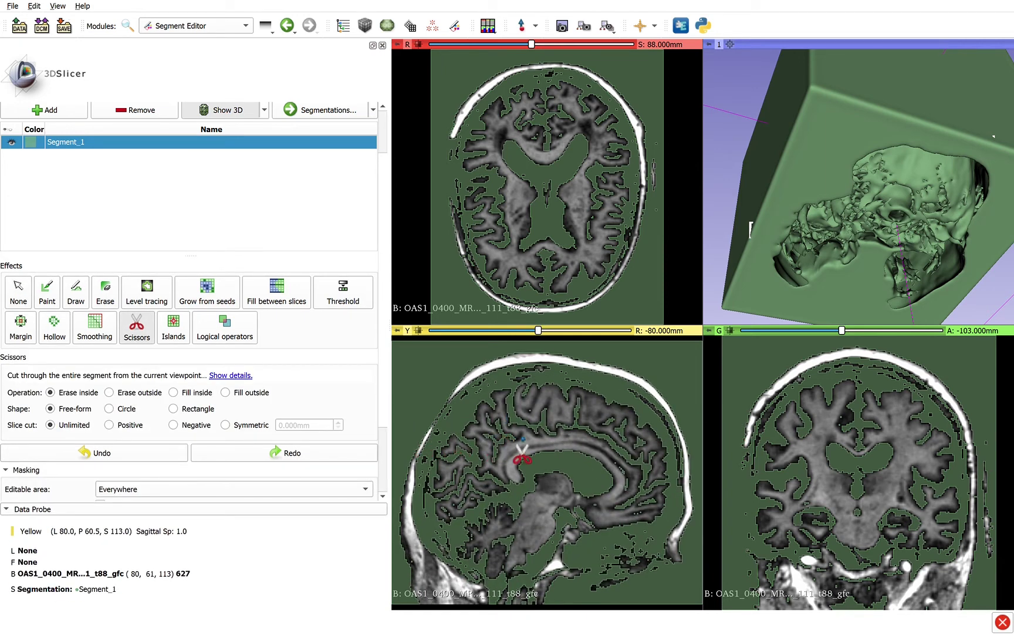
pyautogui.moveTo(545, 427); pyautogui.dragTo(590, 423)
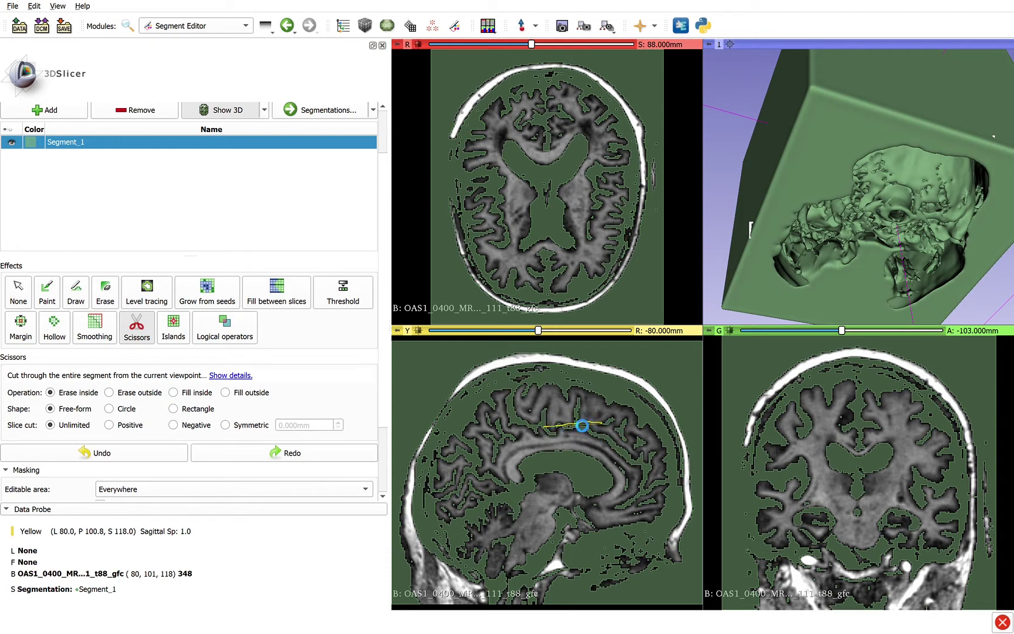
pyautogui.moveTo(582, 426); pyautogui.dragTo(585, 429)
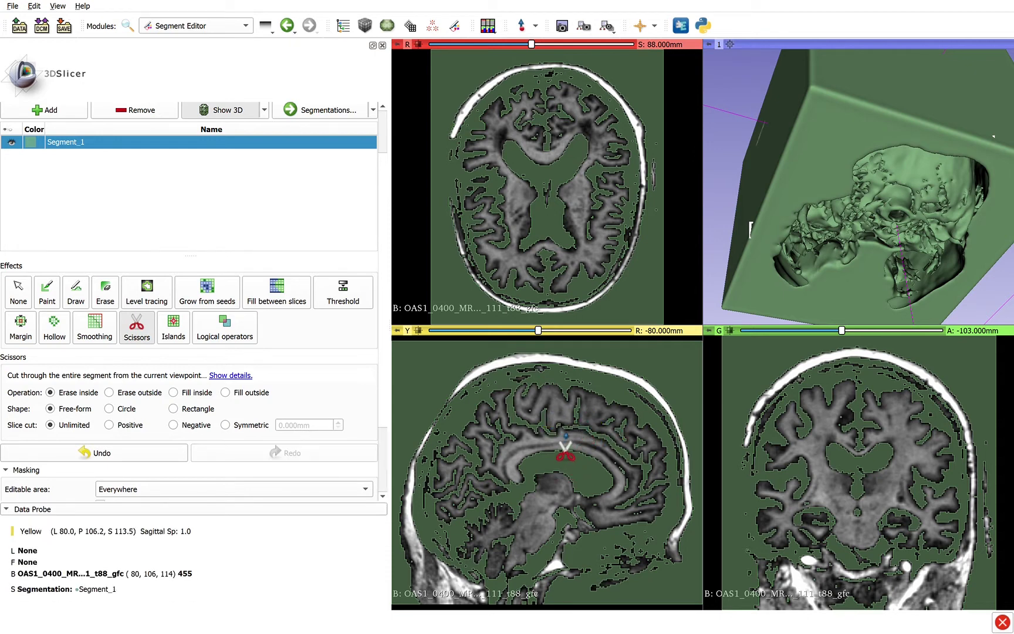
pyautogui.moveTo(549, 443)
pyautogui.mouseDown()
pyautogui.moveTo(642, 455)
pyautogui.moveTo(698, 444)
pyautogui.moveTo(724, 420)
pyautogui.moveTo(737, 328)
pyautogui.moveTo(618, 278)
pyautogui.moveTo(451, 296)
pyautogui.moveTo(372, 323)
pyautogui.moveTo(381, 402)
pyautogui.moveTo(492, 440)
pyautogui.moveTo(402, 447)
pyautogui.moveTo(555, 444)
pyautogui.mouseUp()
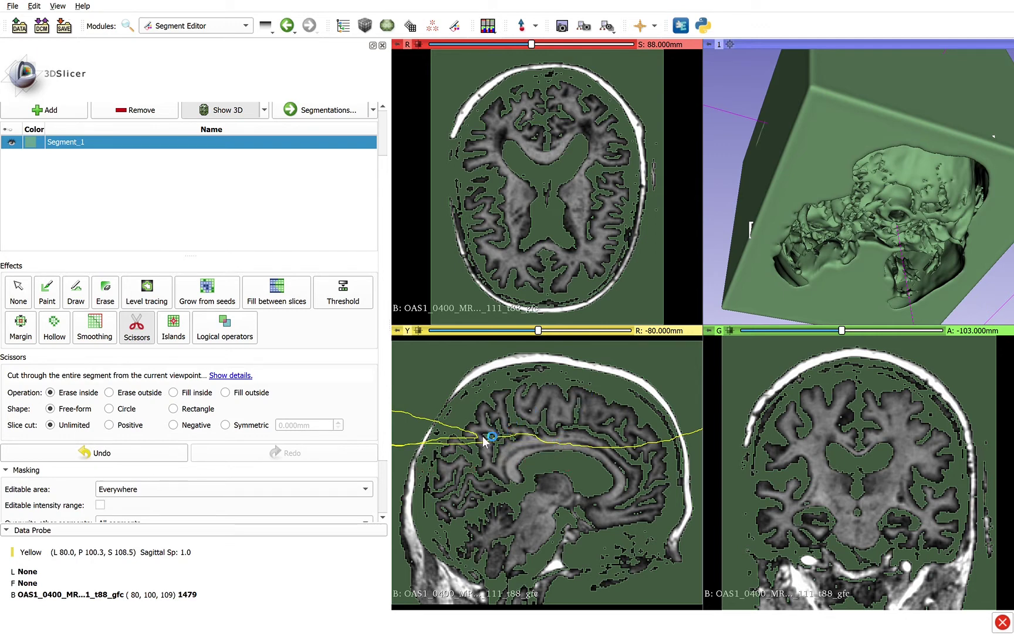
pyautogui.moveTo(478, 448)
pyautogui.mouseDown()
pyautogui.moveTo(435, 446)
pyautogui.moveTo(485, 439)
pyautogui.moveTo(373, 442)
pyautogui.moveTo(454, 389)
pyautogui.moveTo(478, 434)
pyautogui.mouseUp()
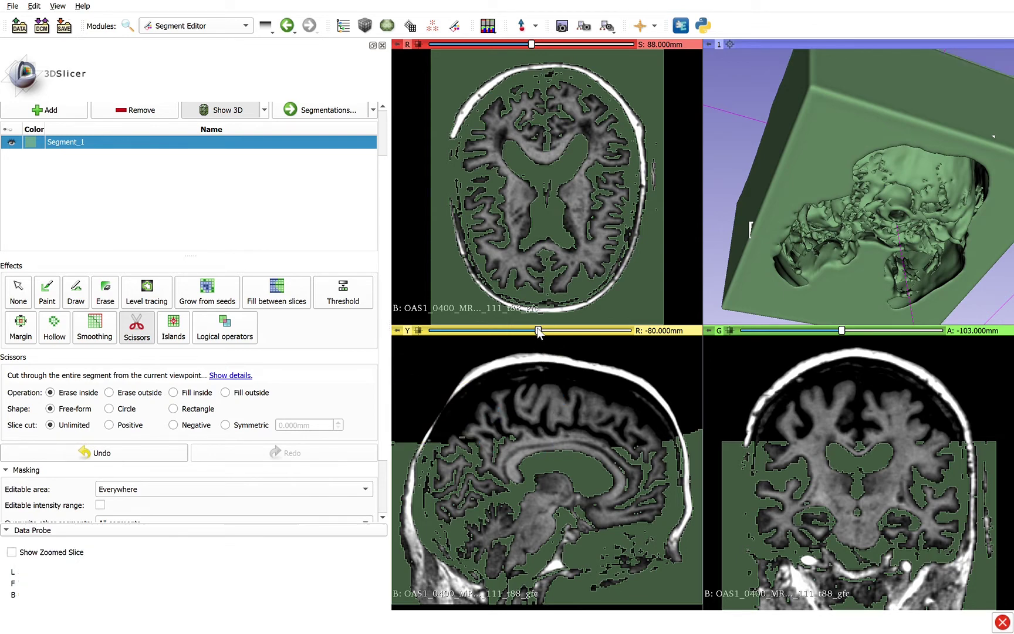
# - Erase the segment behind the ventricles at sagittal slice R -55 mm and in front of them at R -70 mm with free-form Scissors cuts
pyautogui.moveTo(538, 331); pyautogui.dragTo(567, 330)
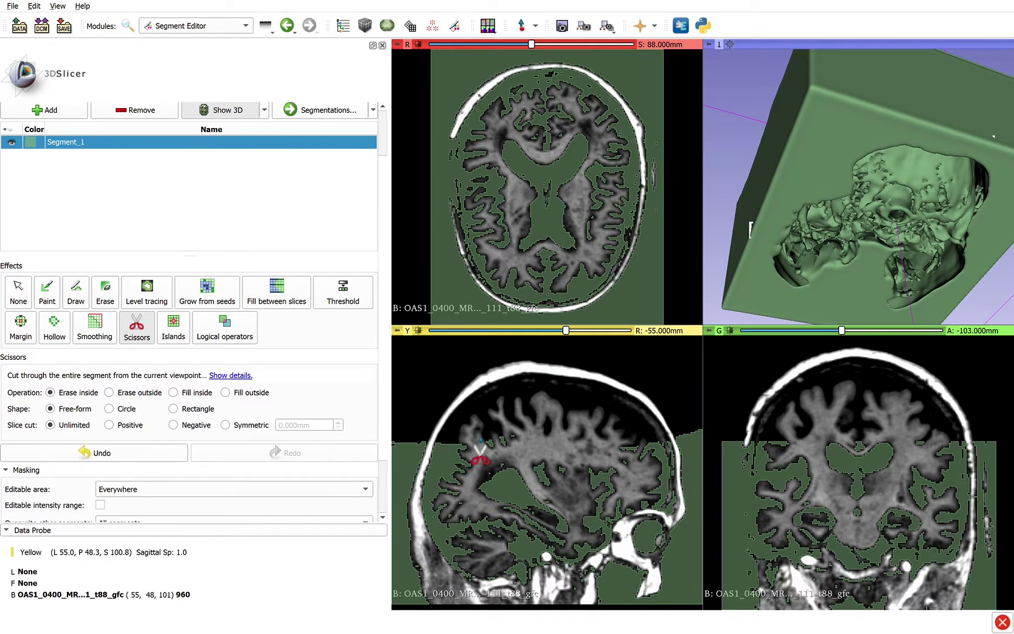
pyautogui.moveTo(470, 406)
pyautogui.mouseDown()
pyautogui.moveTo(481, 617)
pyautogui.moveTo(411, 563)
pyautogui.moveTo(391, 370)
pyautogui.moveTo(485, 410)
pyautogui.mouseUp()
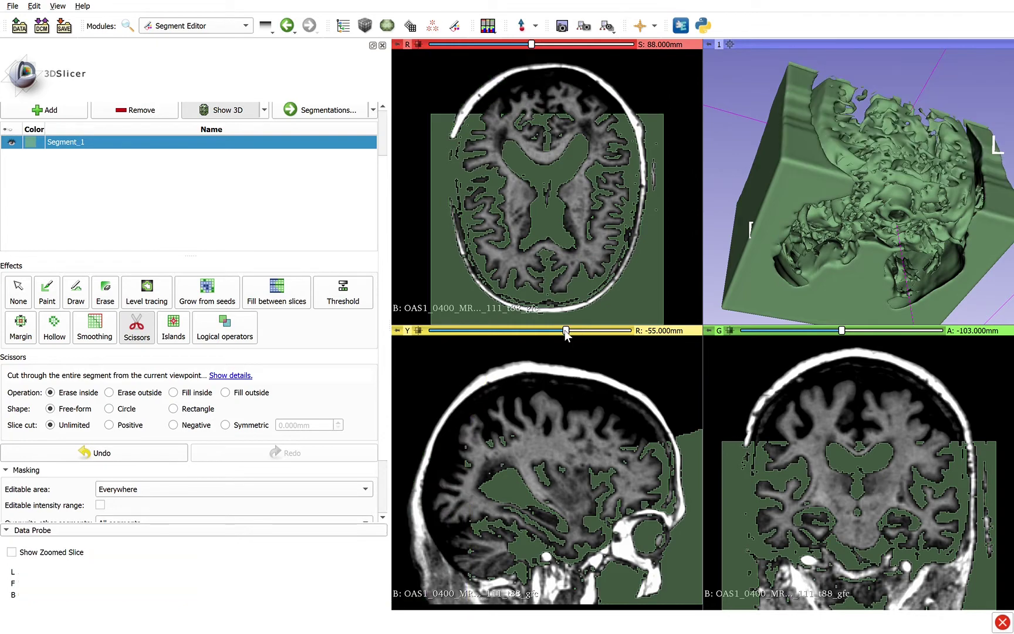
pyautogui.moveTo(565, 331)
pyautogui.mouseDown()
pyautogui.moveTo(540, 333)
pyautogui.moveTo(550, 336)
pyautogui.mouseUp()
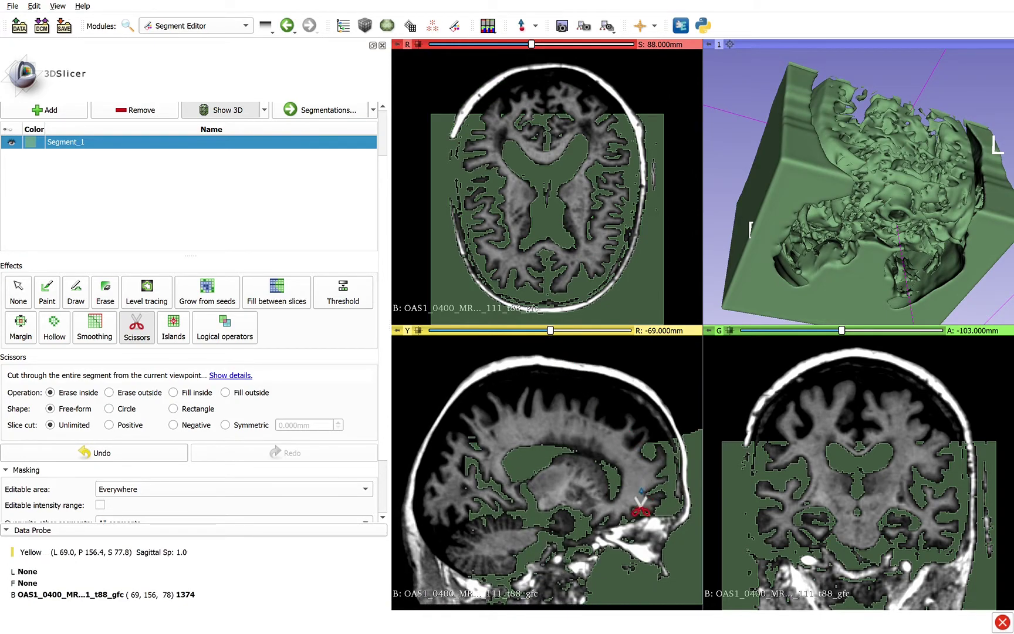
pyautogui.moveTo(550, 331)
pyautogui.mouseDown()
pyautogui.moveTo(522, 333)
pyautogui.moveTo(579, 342)
pyautogui.moveTo(547, 344)
pyautogui.mouseUp()
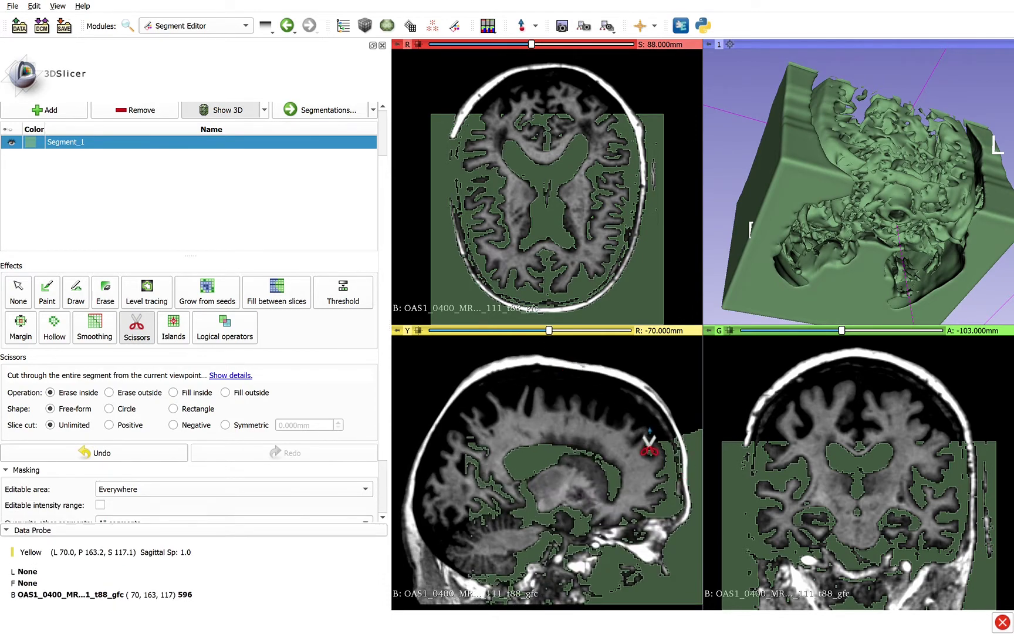
pyautogui.moveTo(650, 413)
pyautogui.mouseDown()
pyautogui.moveTo(644, 628)
pyautogui.moveTo(730, 630)
pyautogui.moveTo(785, 565)
pyautogui.moveTo(802, 460)
pyautogui.moveTo(714, 376)
pyautogui.moveTo(650, 396)
pyautogui.mouseUp()
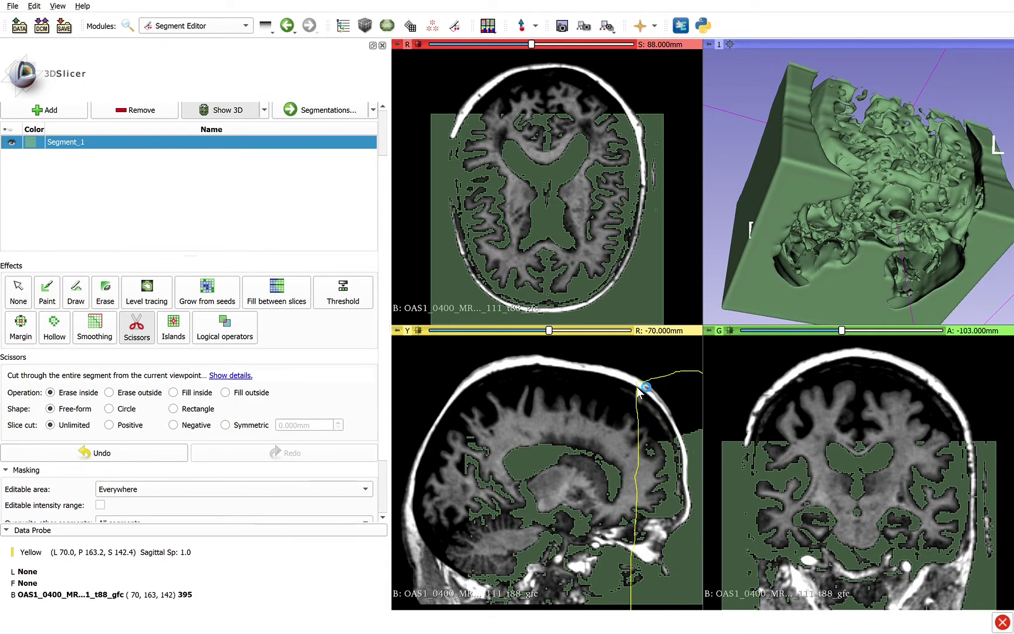
pyautogui.moveTo(640, 390); pyautogui.dragTo(650, 399)
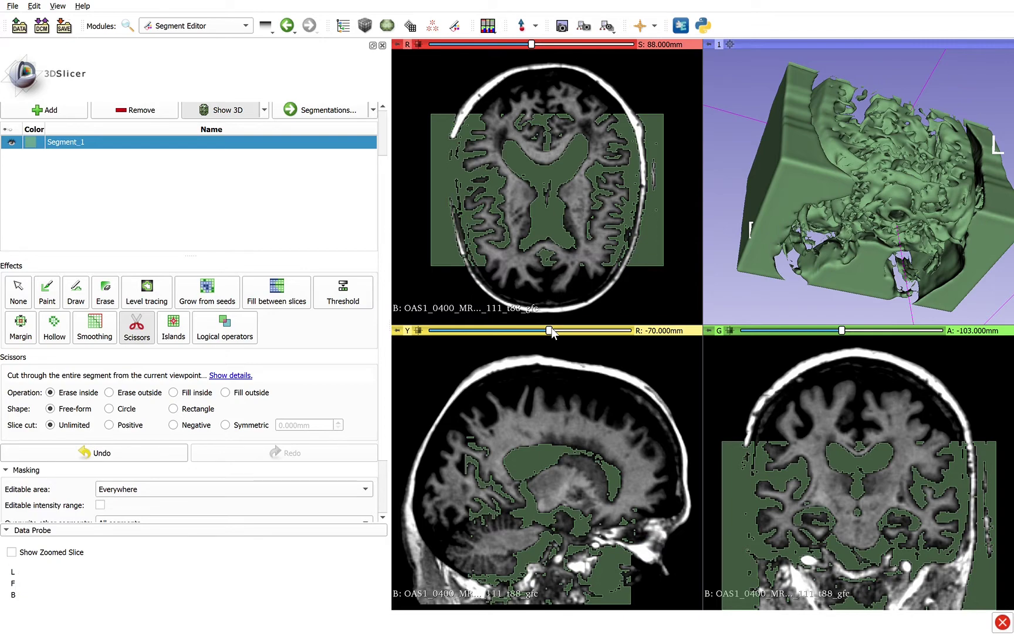
# - Erase the part of the segment below the ventricles with a free-form, unlimited Scissors cut in the sagittal slice at R -49 mm
pyautogui.moveTo(550, 331)
pyautogui.mouseDown()
pyautogui.moveTo(580, 331)
pyautogui.moveTo(537, 330)
pyautogui.moveTo(567, 335)
pyautogui.mouseUp()
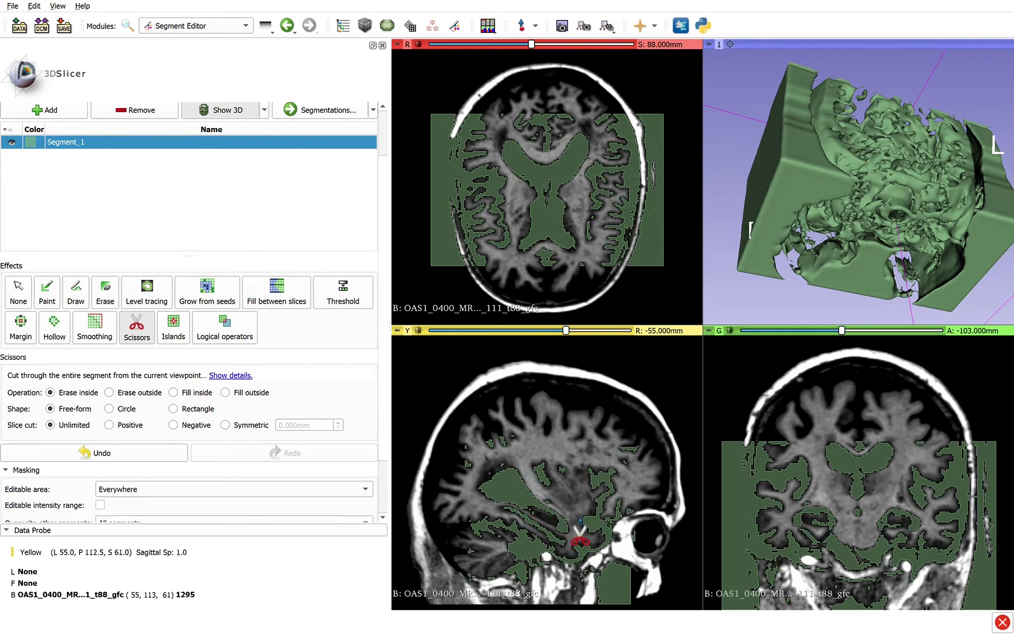
pyautogui.moveTo(566, 333); pyautogui.dragTo(568, 334)
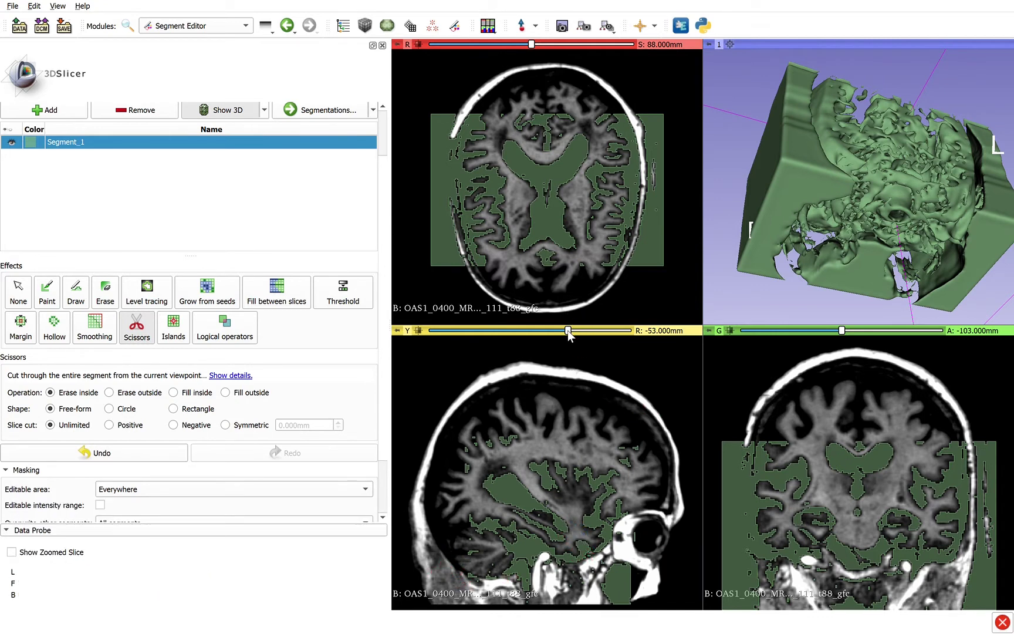
pyautogui.moveTo(568, 332); pyautogui.dragTo(572, 335)
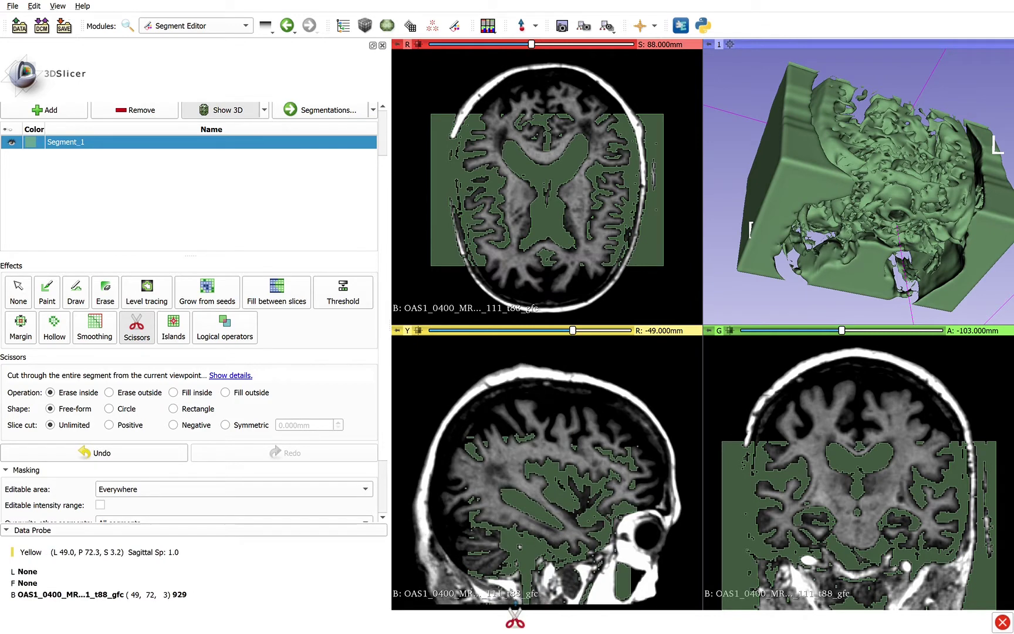
pyautogui.moveTo(438, 549)
pyautogui.mouseDown()
pyautogui.moveTo(545, 558)
pyautogui.moveTo(634, 547)
pyautogui.moveTo(684, 578)
pyautogui.moveTo(671, 621)
pyautogui.moveTo(425, 619)
pyautogui.moveTo(421, 568)
pyautogui.moveTo(458, 564)
pyautogui.mouseUp()
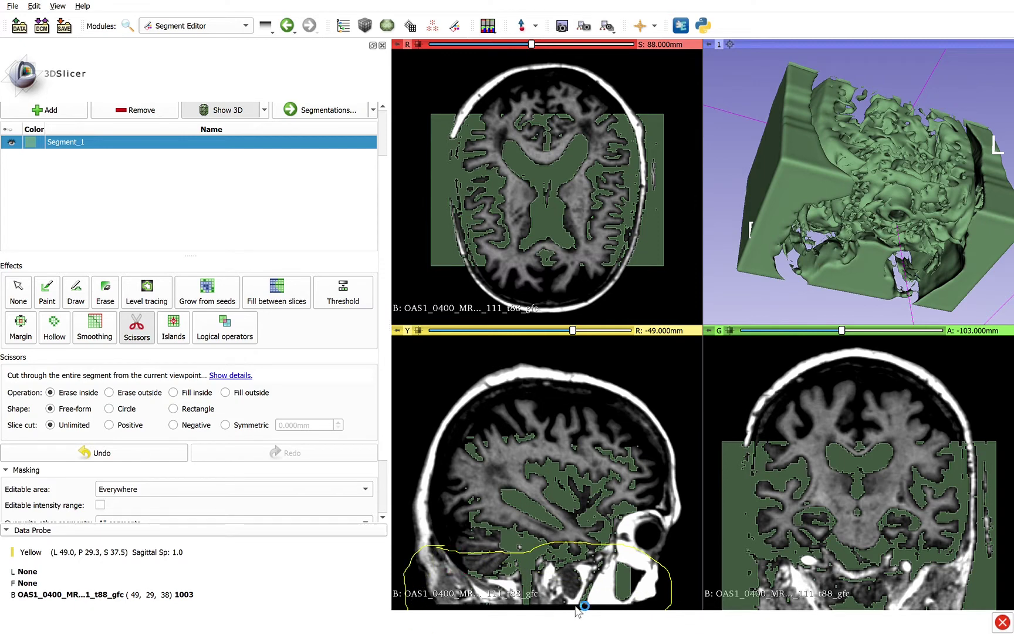
pyautogui.moveTo(581, 606); pyautogui.dragTo(583, 606)
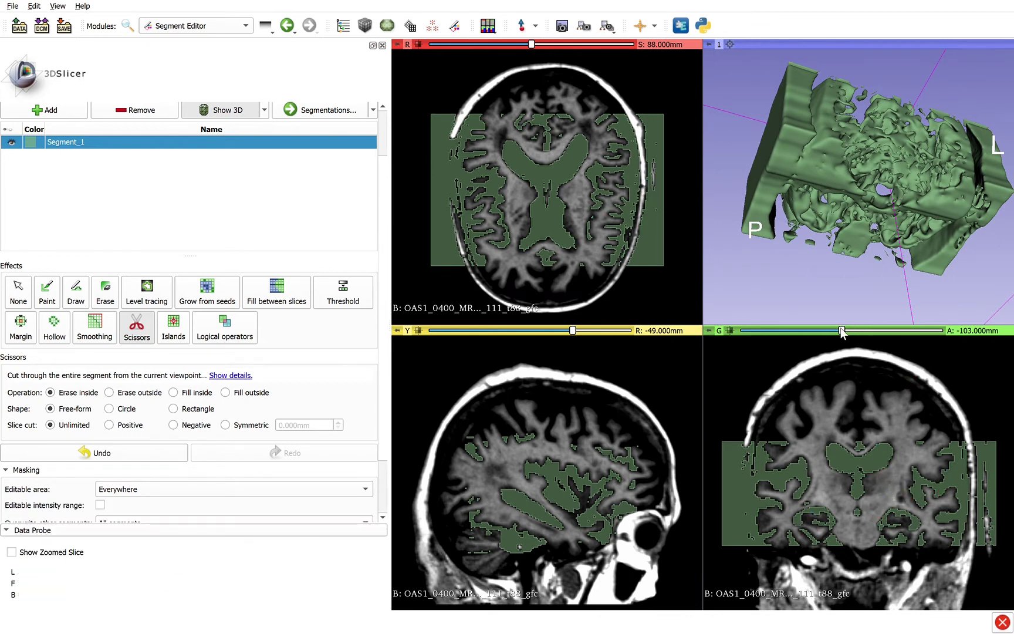
# - Erase the segment's outer regions on both sides of the ventricles with free-form Scissors cuts in the coronal slice at A -84 mm
pyautogui.moveTo(842, 330)
pyautogui.mouseDown()
pyautogui.moveTo(866, 331)
pyautogui.moveTo(846, 330)
pyautogui.mouseUp()
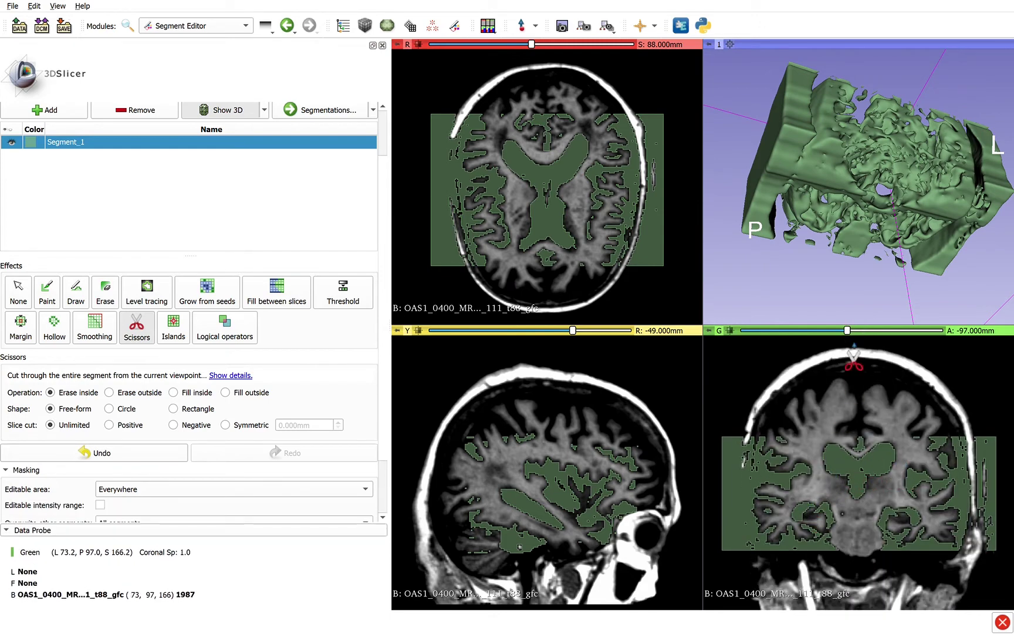
pyautogui.moveTo(847, 330); pyautogui.dragTo(860, 331)
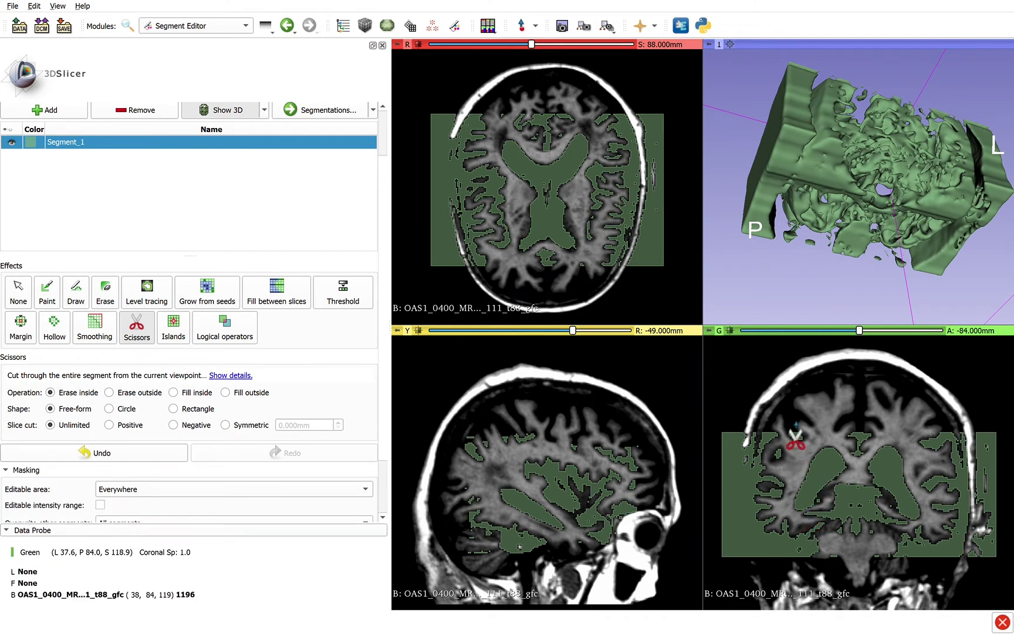
pyautogui.moveTo(792, 424)
pyautogui.mouseDown()
pyautogui.moveTo(800, 595)
pyautogui.moveTo(754, 612)
pyautogui.moveTo(685, 527)
pyautogui.moveTo(773, 414)
pyautogui.mouseUp()
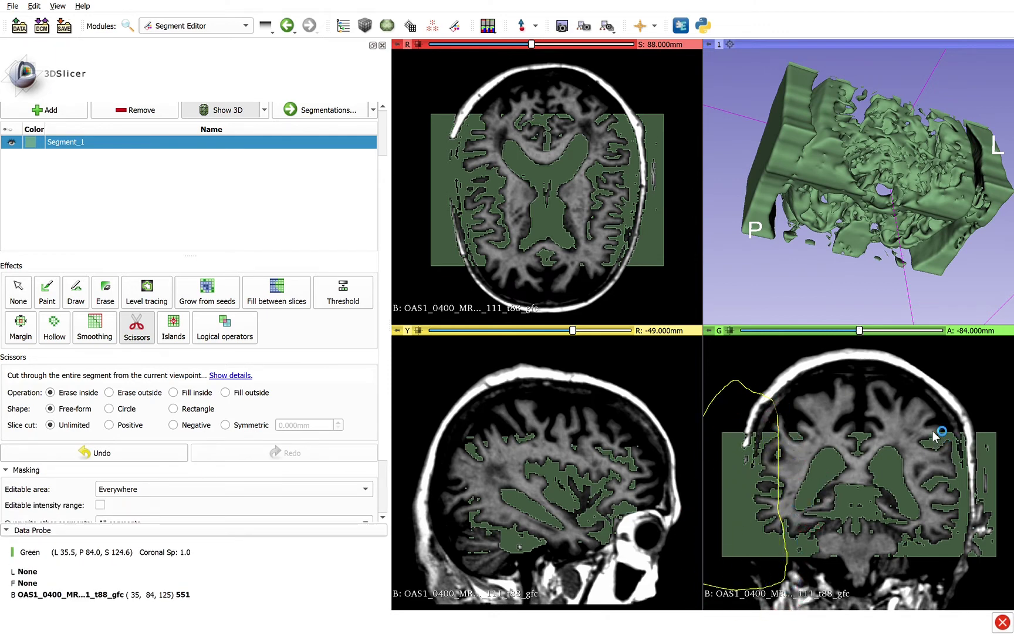
pyautogui.moveTo(938, 423)
pyautogui.mouseDown()
pyautogui.moveTo(939, 583)
pyautogui.moveTo(1011, 552)
pyautogui.moveTo(989, 393)
pyautogui.moveTo(952, 411)
pyautogui.moveTo(965, 425)
pyautogui.mouseUp()
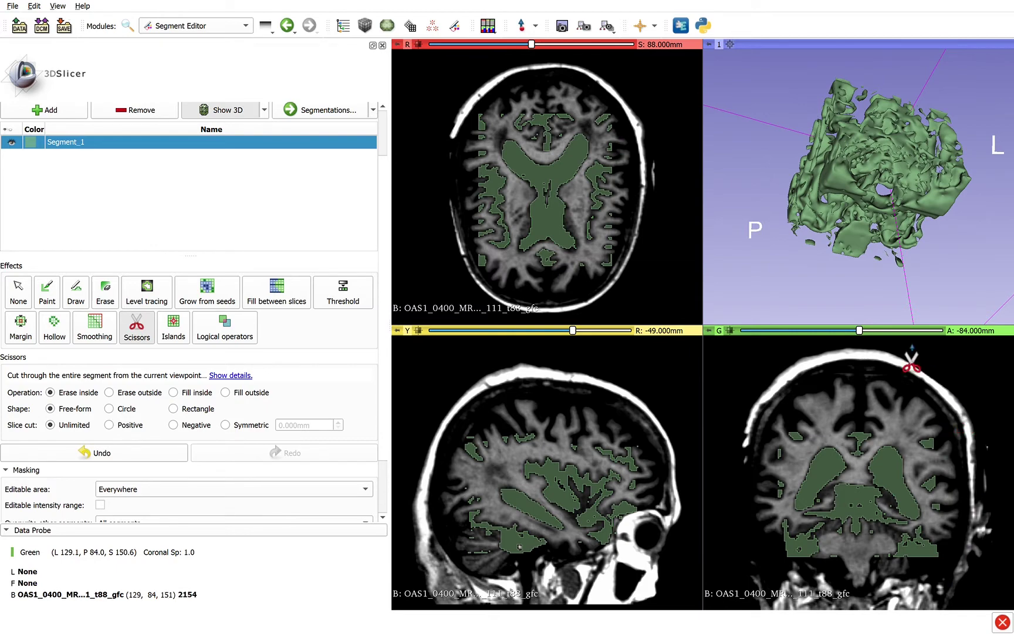
# - Inspect the trimmed segment in 3D, then use Islands to keep only the selected island containing the ventricles in the coronal slice
pyautogui.click(18, 289)
pyautogui.moveTo(883, 173); pyautogui.dragTo(903, 214)
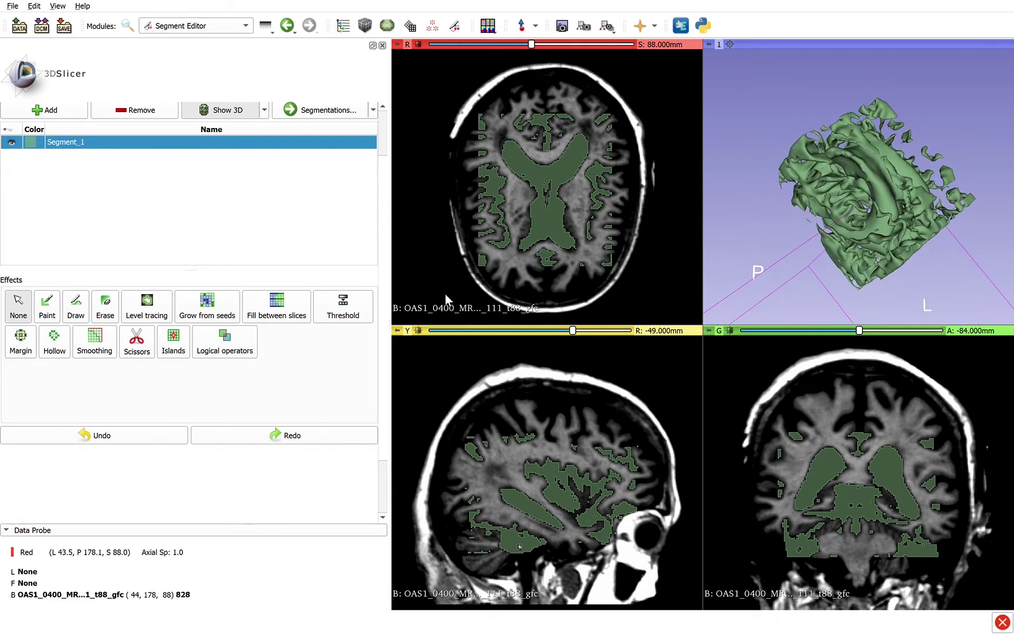
pyautogui.click(181, 348)
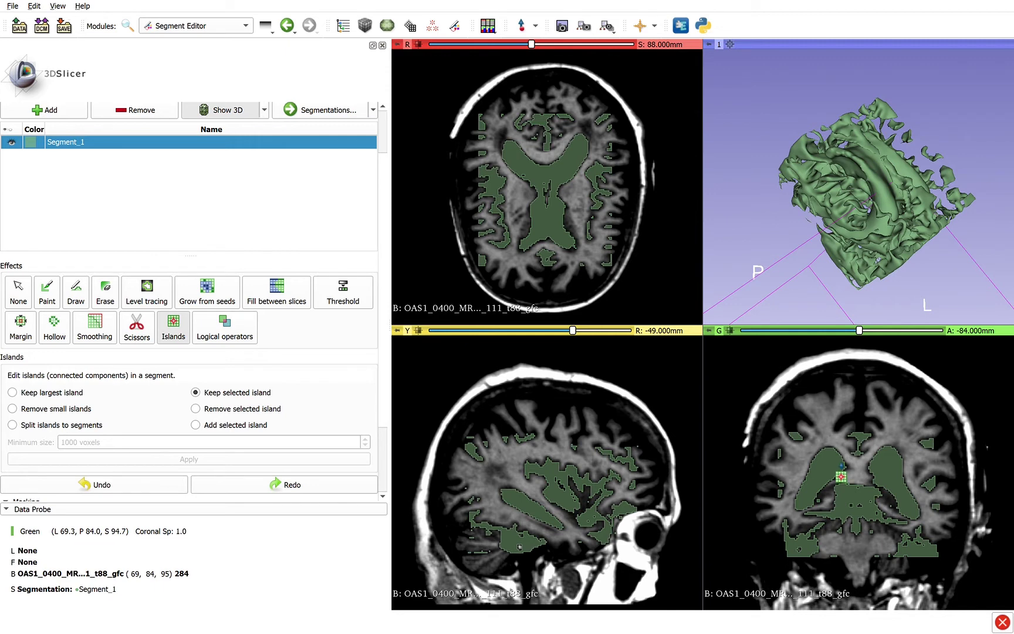
pyautogui.click(840, 472)
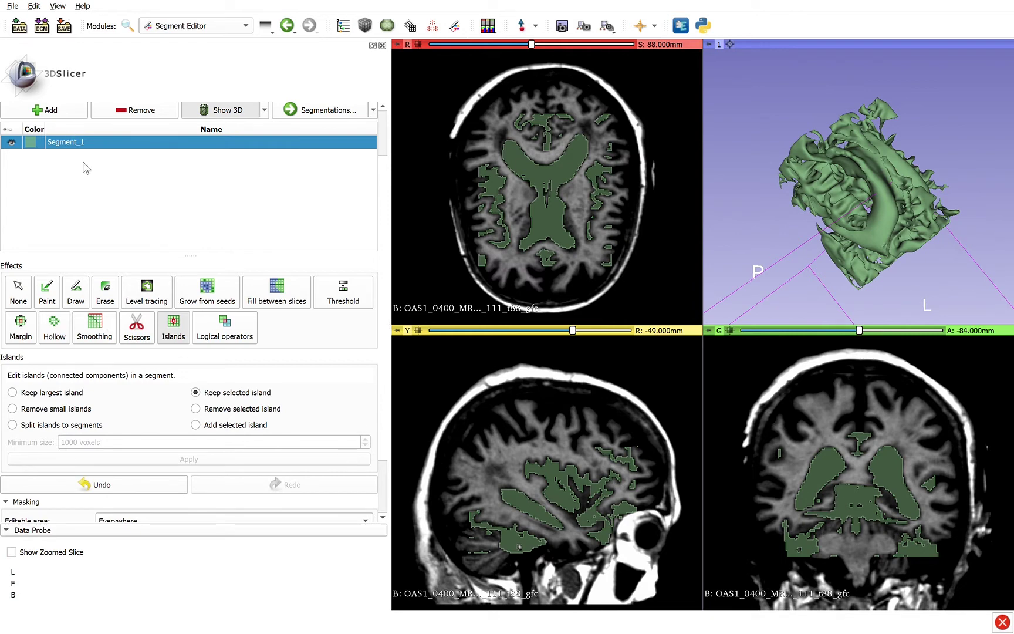
# - Erase the strip of leftover tissue beside the patient's right lateral ventricle with a free-form Scissors cut in the 3D view
pyautogui.click(17, 287)
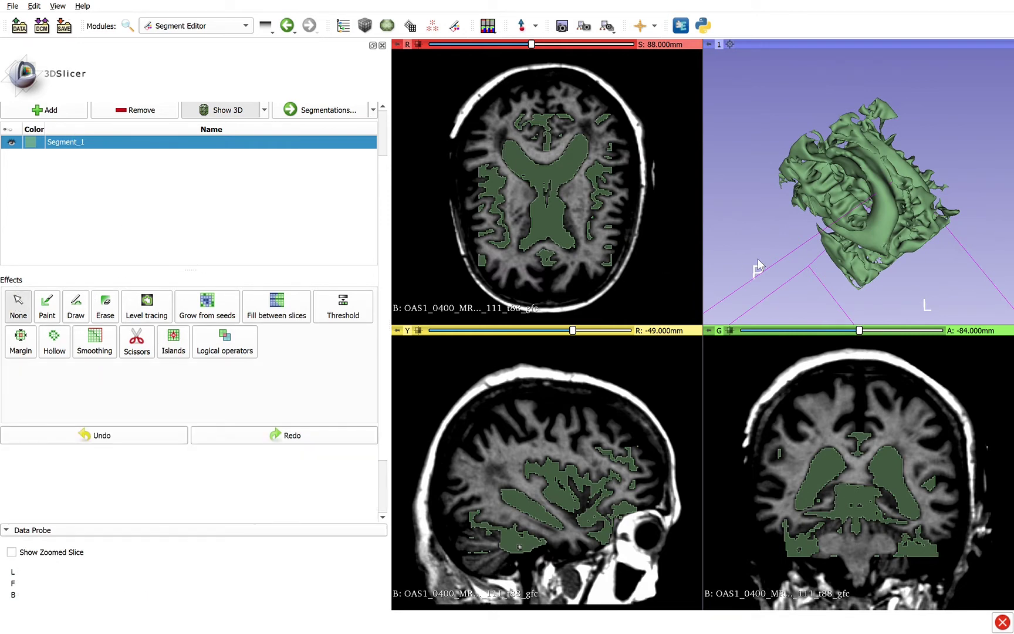
pyautogui.moveTo(878, 236); pyautogui.dragTo(893, 167)
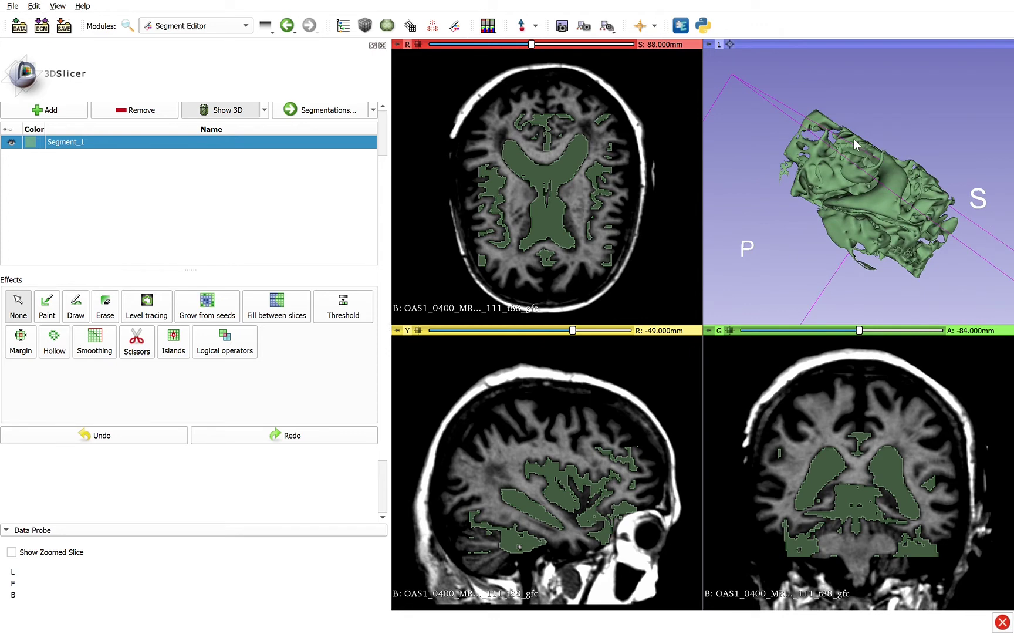
pyautogui.moveTo(869, 226); pyautogui.dragTo(800, 125)
pyautogui.moveTo(882, 208); pyautogui.dragTo(894, 235)
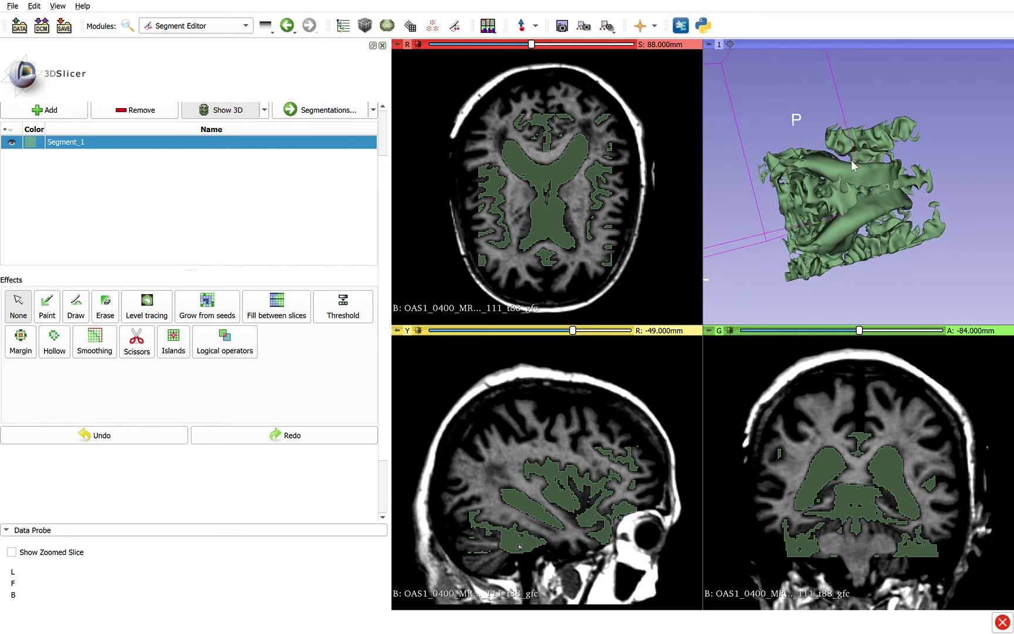
pyautogui.scroll(-2, 854, 166)
pyautogui.scroll(8, 854, 166)
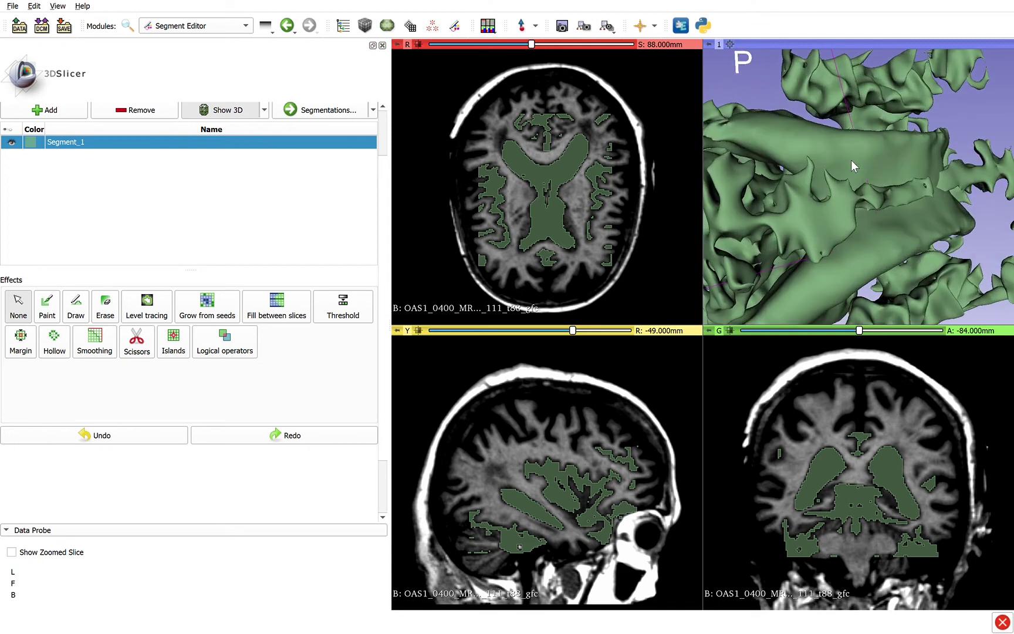
pyautogui.moveTo(851, 159); pyautogui.dragTo(853, 162)
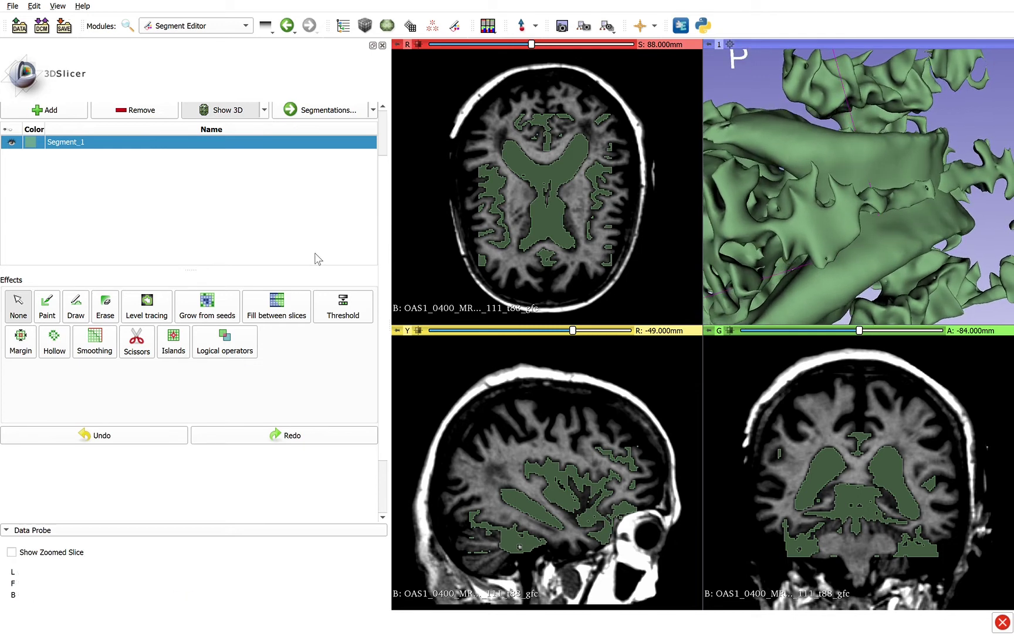
pyautogui.click(139, 355)
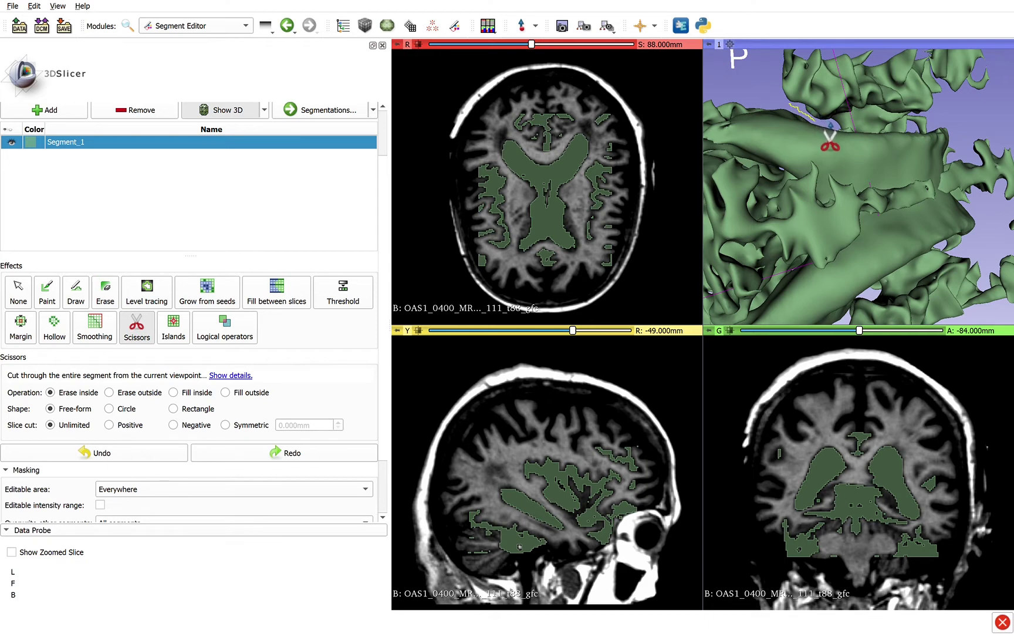
pyautogui.moveTo(854, 127)
pyautogui.mouseDown()
pyautogui.moveTo(919, 133)
pyautogui.moveTo(963, 119)
pyautogui.mouseUp()
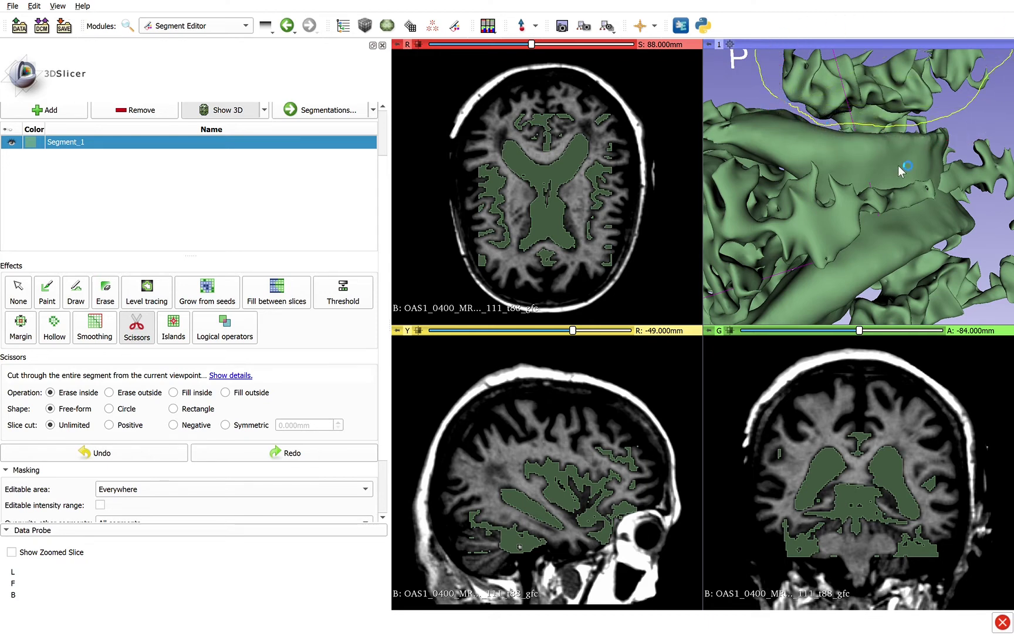
# - Erase the leftover chunk below the patient's right lateral ventricle with a free-form Scissors cut in the 3D view
pyautogui.click(18, 294)
pyautogui.moveTo(880, 247); pyautogui.dragTo(990, 136)
pyautogui.scroll(2, 819, 225)
pyautogui.scroll(-6, 819, 225)
pyautogui.moveTo(884, 232); pyautogui.dragTo(946, 240)
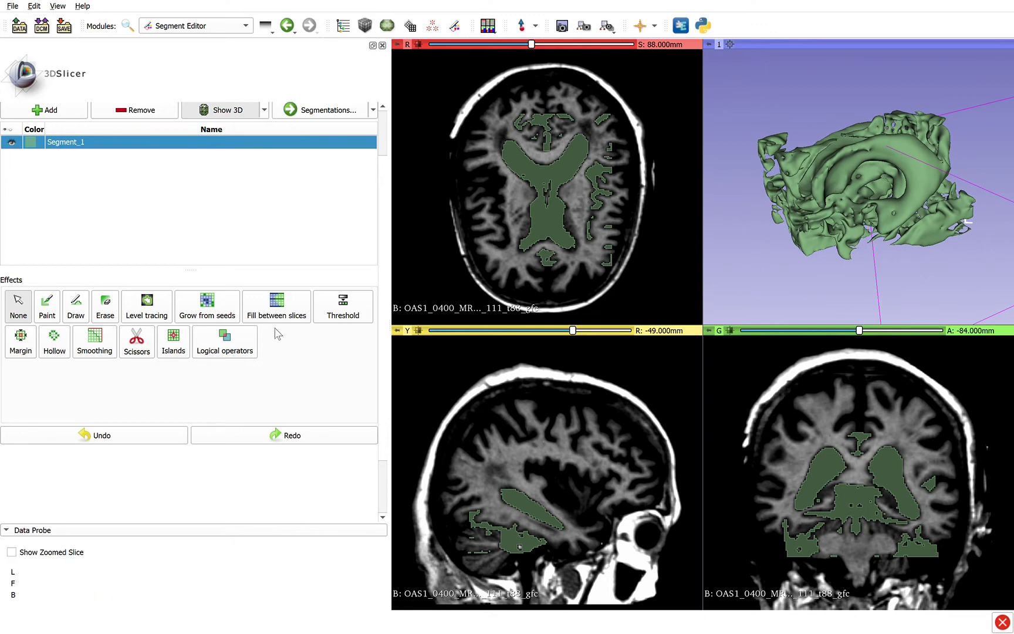
pyautogui.click(137, 344)
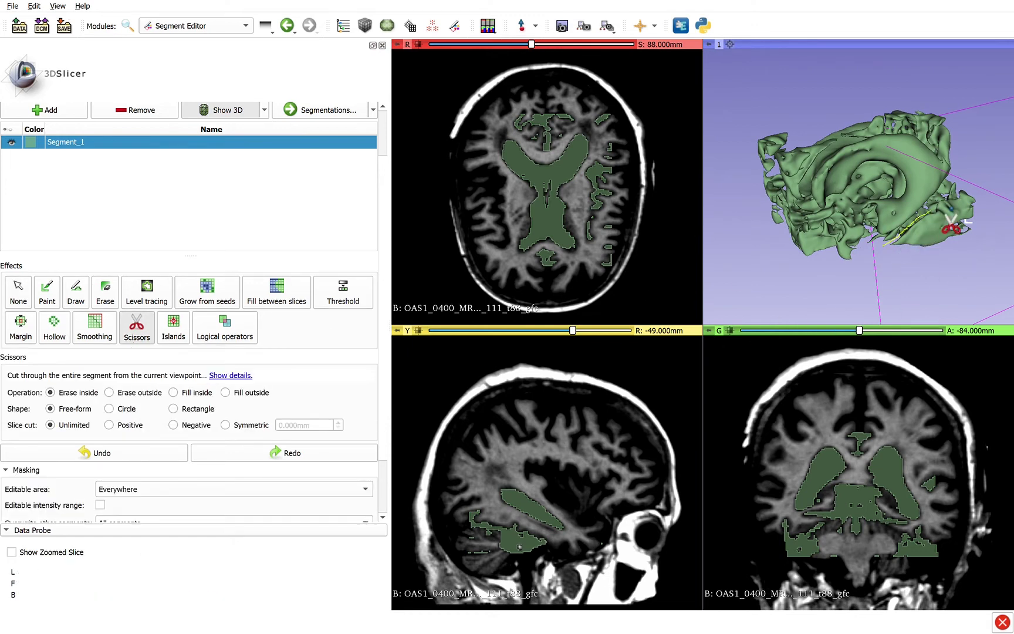
pyautogui.moveTo(954, 204)
pyautogui.mouseDown()
pyautogui.moveTo(999, 248)
pyautogui.moveTo(906, 277)
pyautogui.mouseUp()
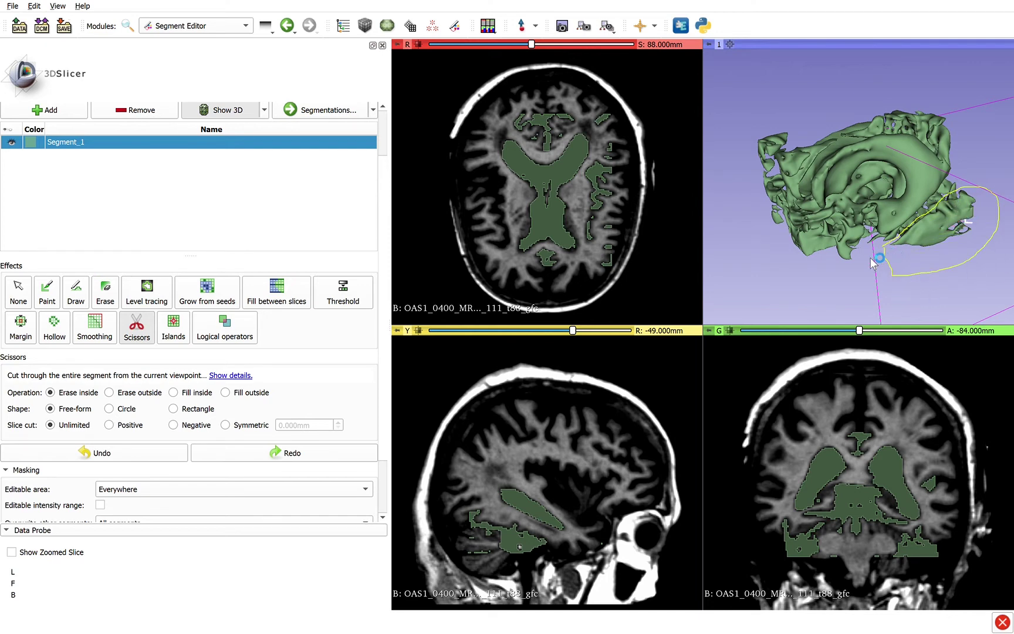
pyautogui.moveTo(802, 207); pyautogui.dragTo(864, 258)
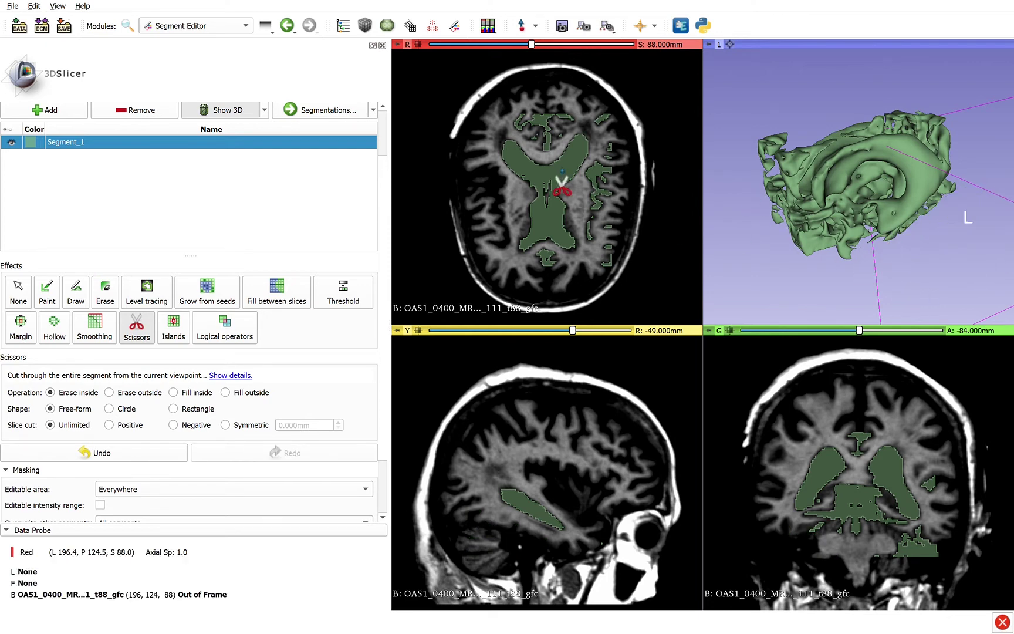
# - Erase the strip beside the patient's left lateral ventricle with a 3D Scissors cut and keep only the ventricles' island with Islands
pyautogui.click(17, 298)
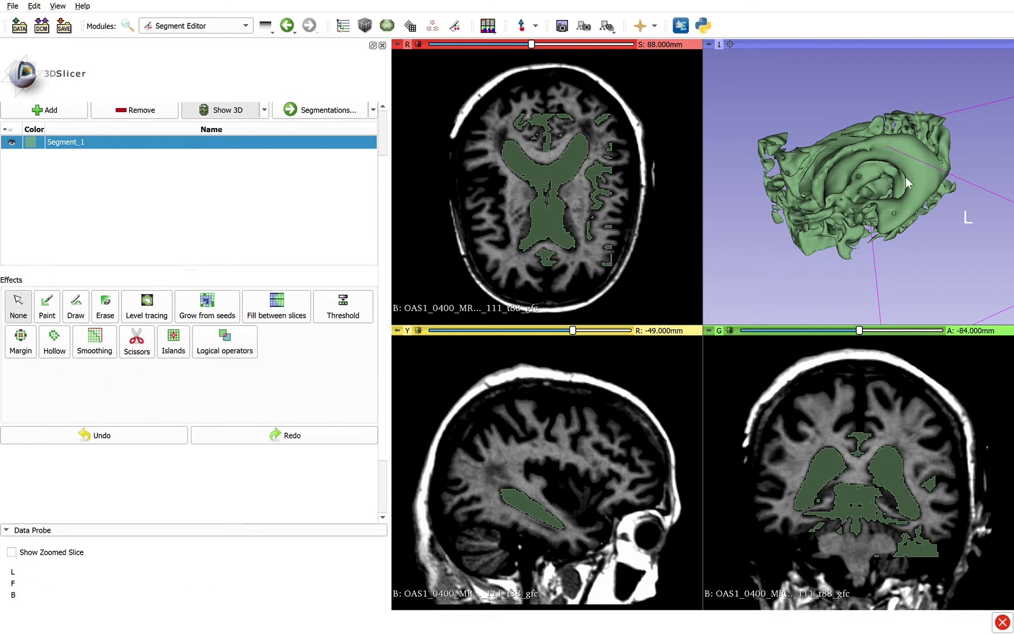
pyautogui.moveTo(905, 182)
pyautogui.mouseDown()
pyautogui.moveTo(919, 258)
pyautogui.moveTo(894, 200)
pyautogui.mouseUp()
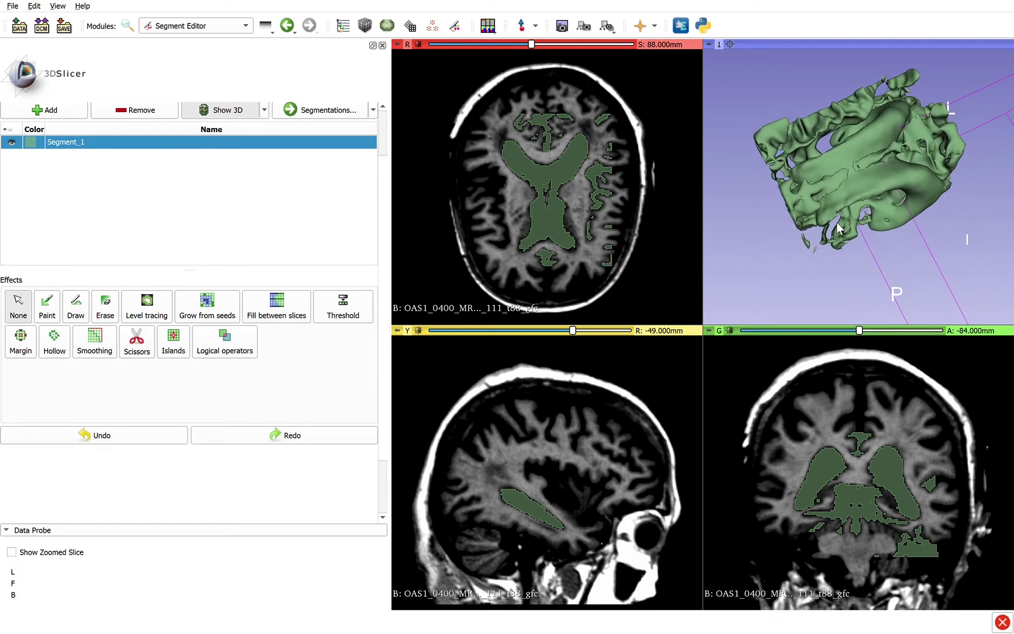
pyautogui.moveTo(839, 227); pyautogui.dragTo(799, 240)
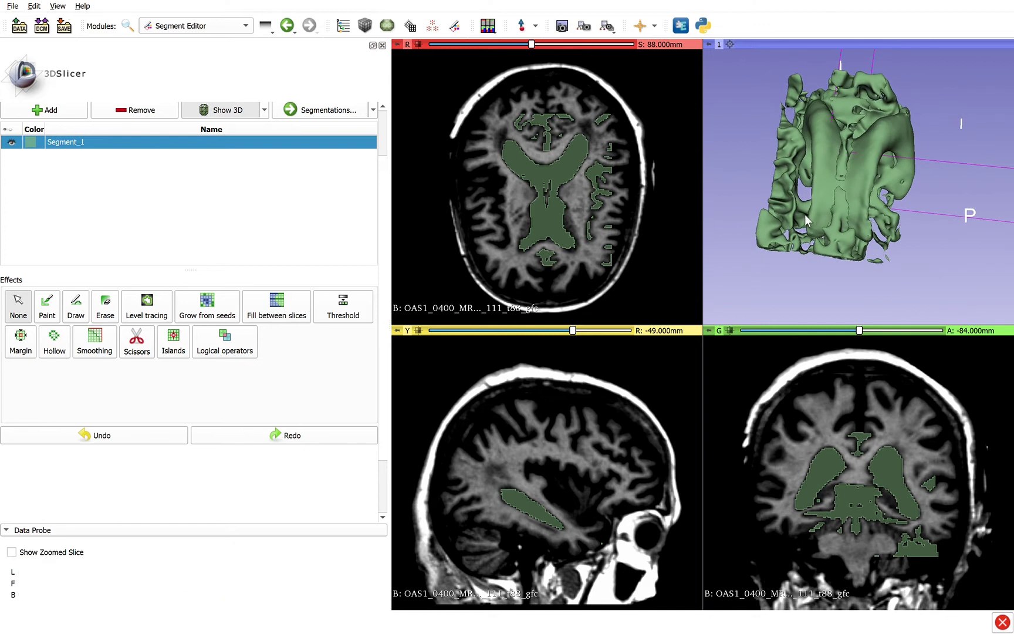
pyautogui.click(127, 342)
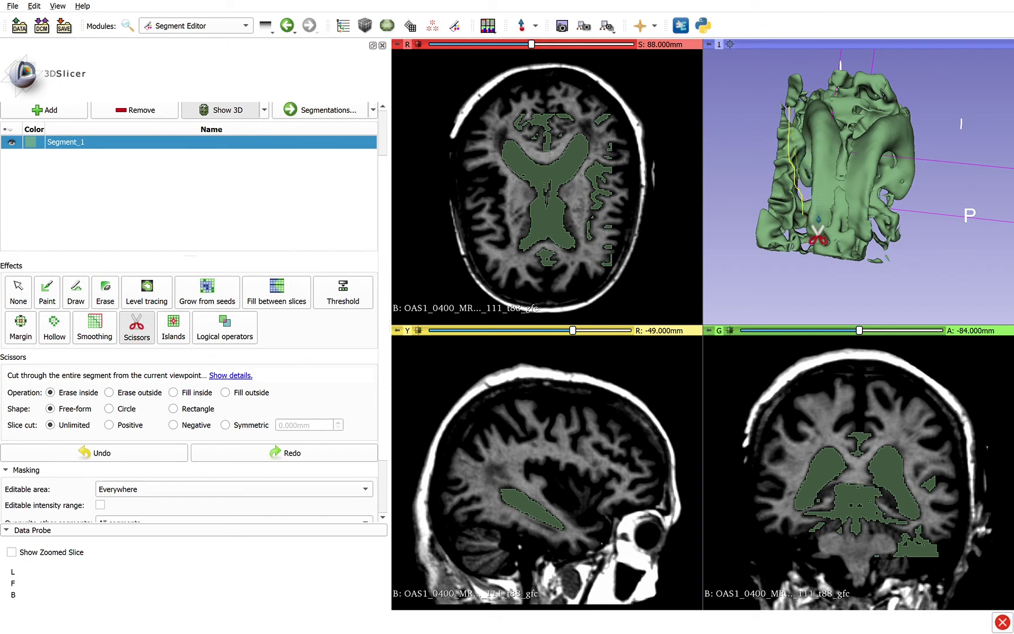
pyautogui.moveTo(818, 235); pyautogui.dragTo(804, 280)
pyautogui.moveTo(753, 209); pyautogui.dragTo(784, 93)
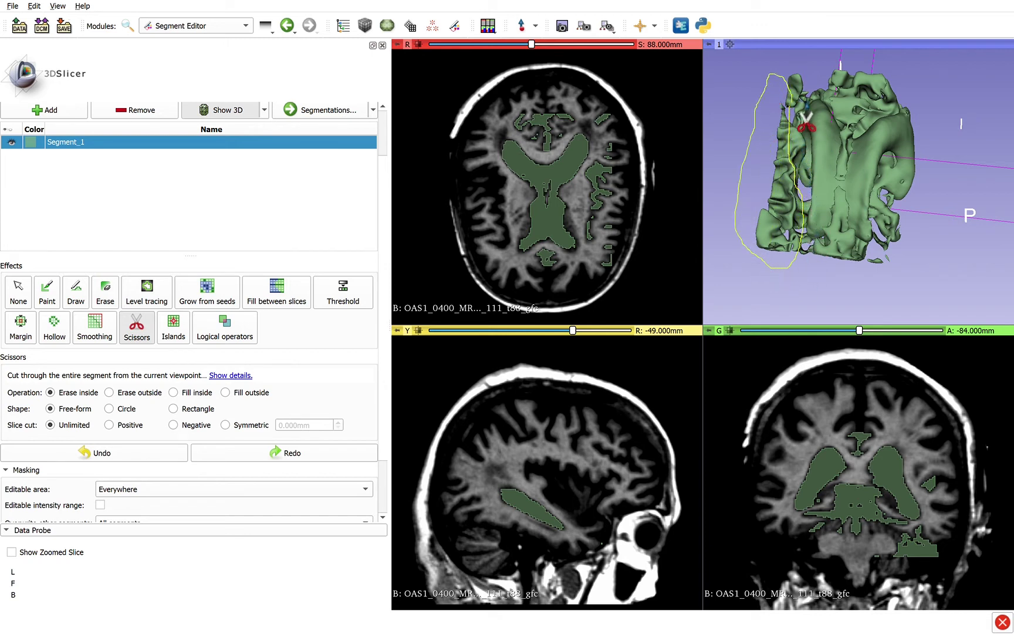
pyautogui.moveTo(741, 220); pyautogui.dragTo(741, 223)
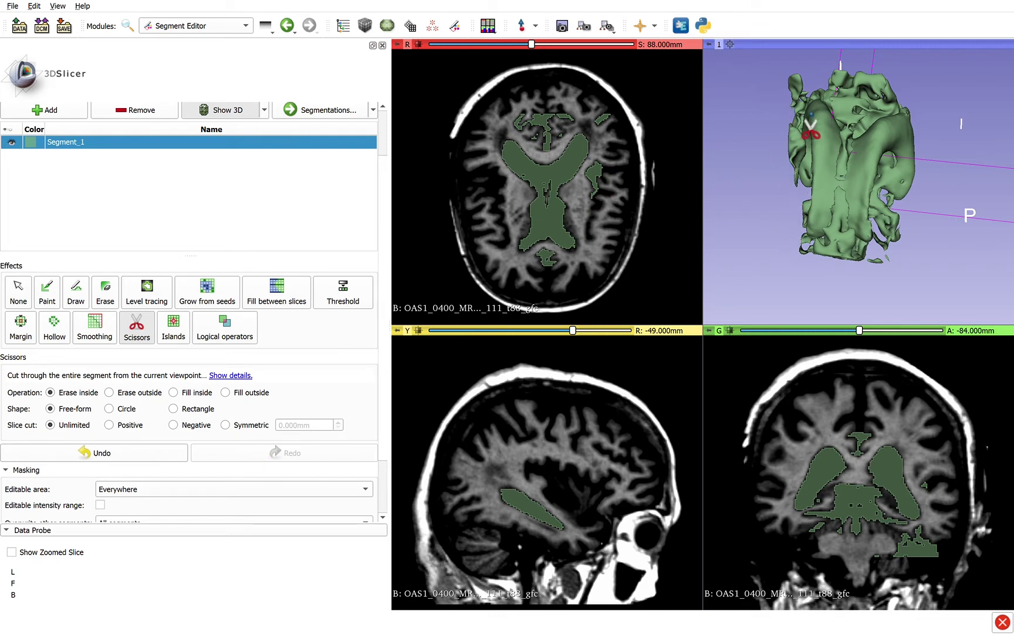
pyautogui.click(182, 339)
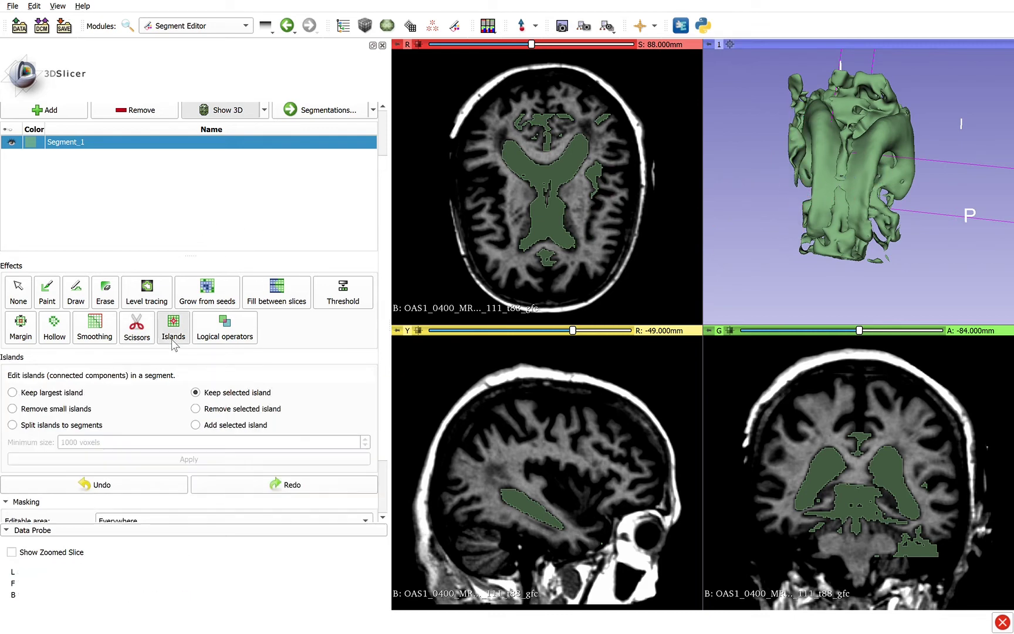
pyautogui.click(832, 462)
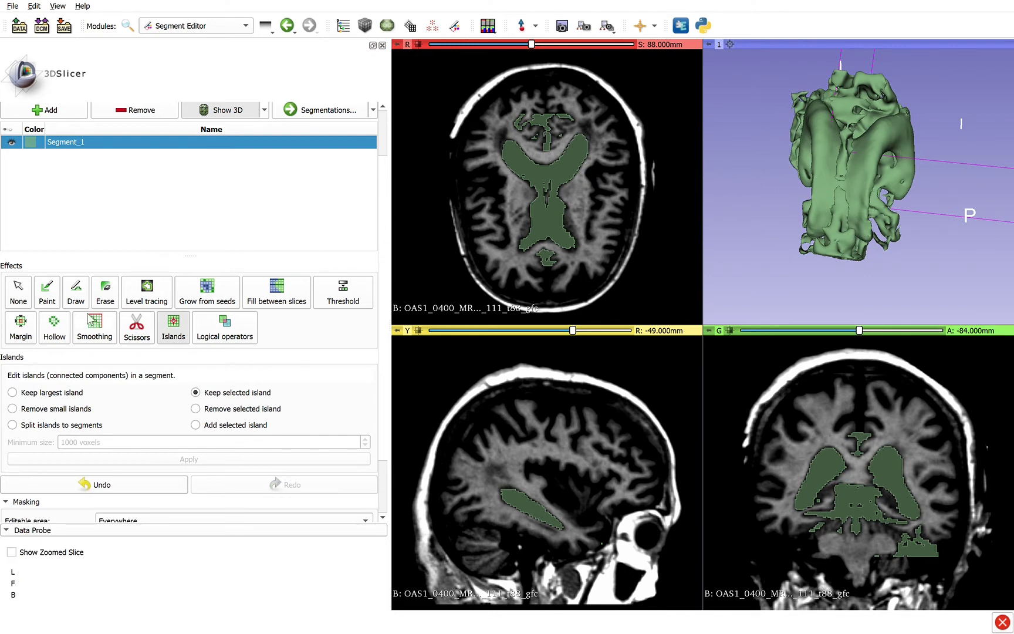
# - Erase the outer sheet of leftover tissue facing the open side of the ventricle arch with a free-form Scissors cut in the 3D view
pyautogui.click(18, 292)
pyautogui.moveTo(781, 233); pyautogui.dragTo(746, 149)
pyautogui.scroll(1, 821, 150)
pyautogui.scroll(-4, 821, 150)
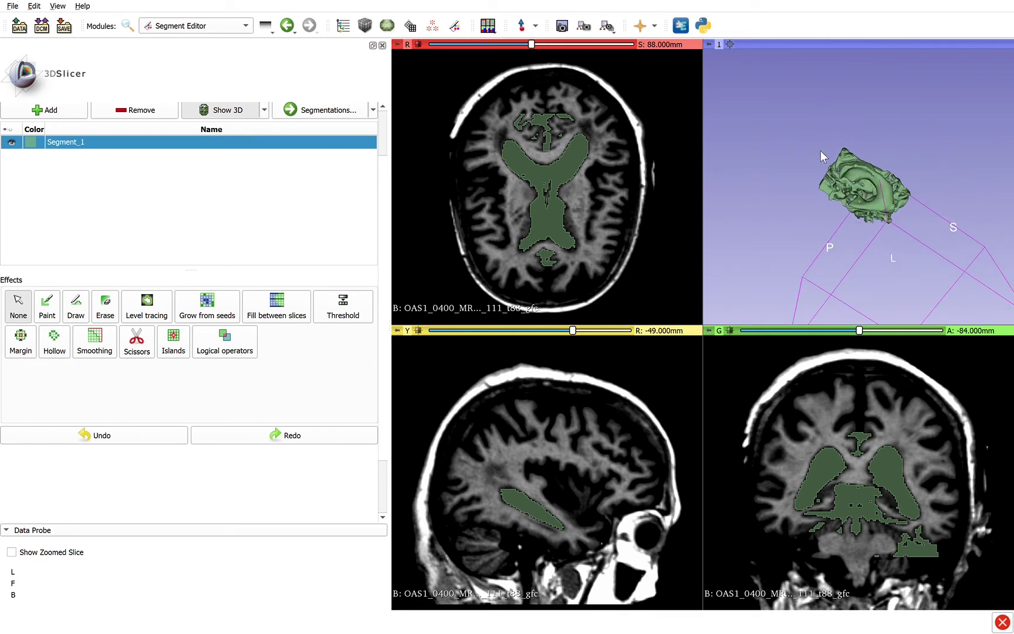
pyautogui.scroll(8, 821, 150)
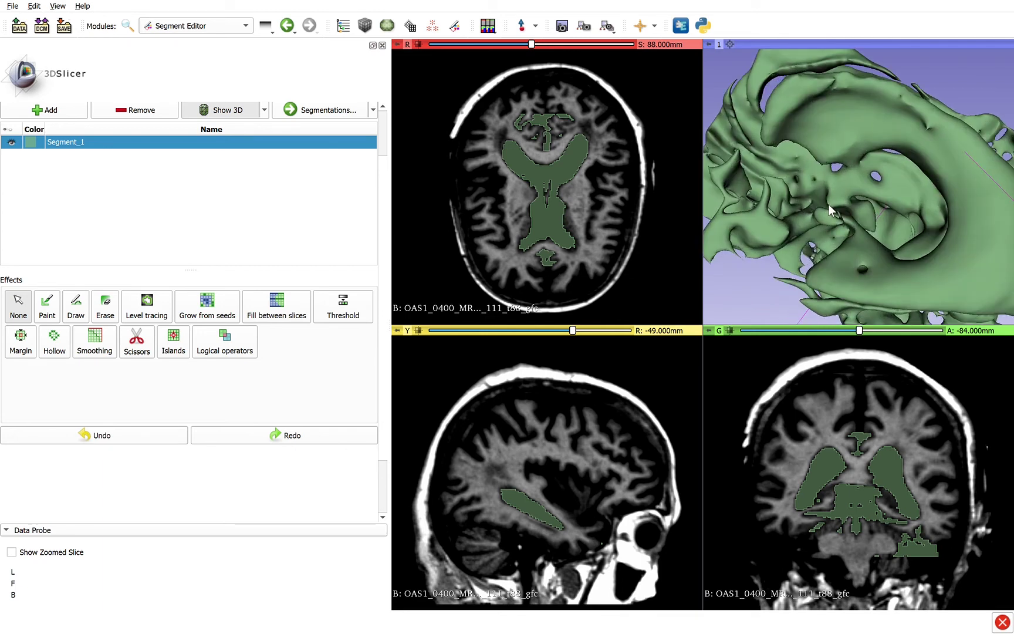
pyautogui.moveTo(829, 204); pyautogui.dragTo(877, 230)
pyautogui.click(136, 340)
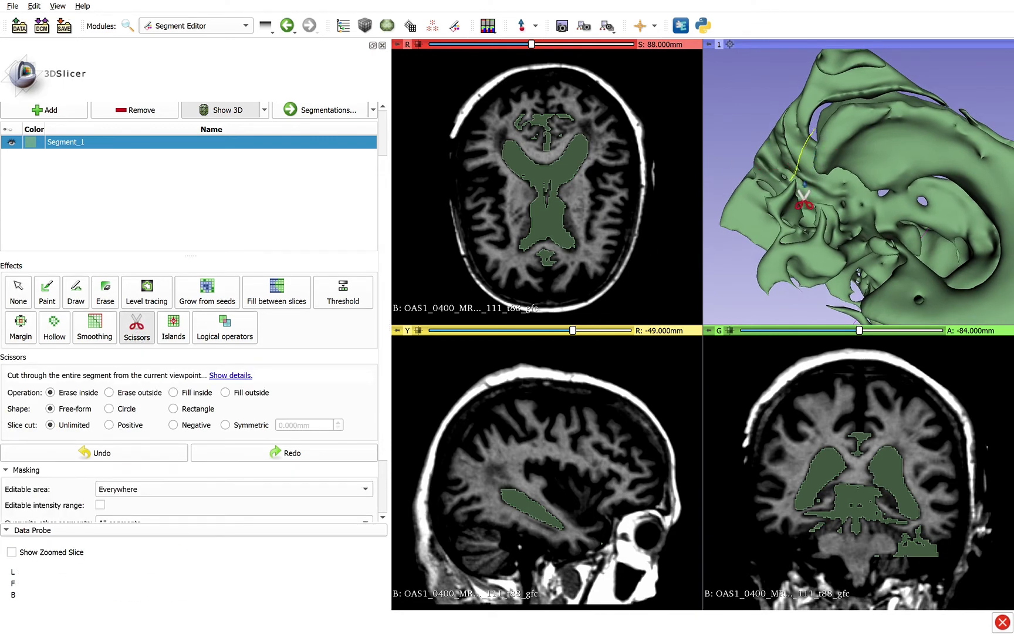
pyautogui.moveTo(804, 199)
pyautogui.mouseDown()
pyautogui.moveTo(741, 286)
pyautogui.moveTo(724, 188)
pyautogui.moveTo(791, 109)
pyautogui.mouseUp()
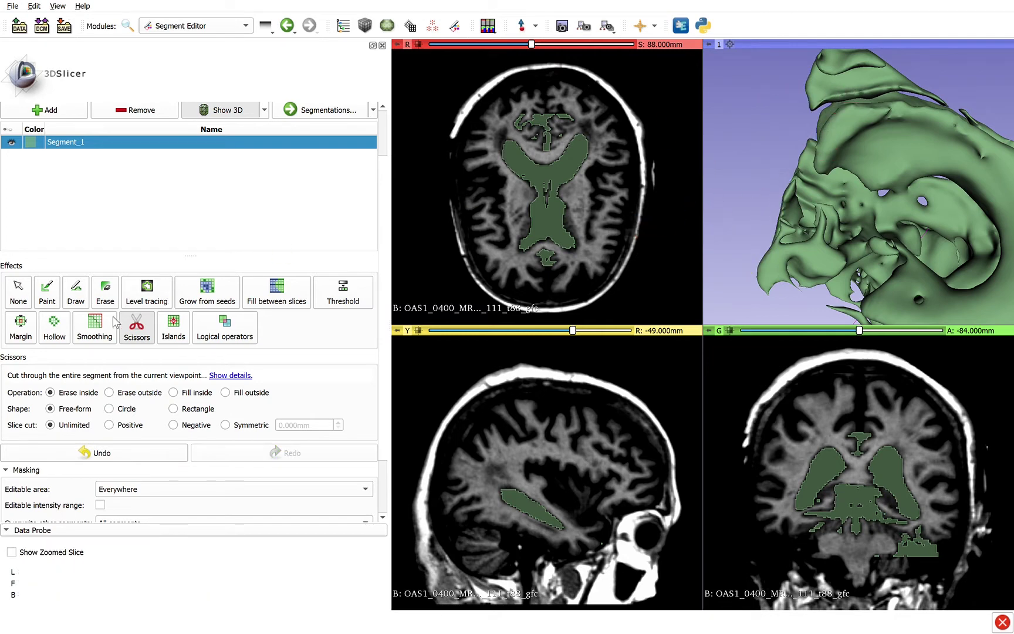
# - Keep only the island containing the ventricles by picking it in the coronal slice with Islands set to keep selected island
pyautogui.click(174, 327)
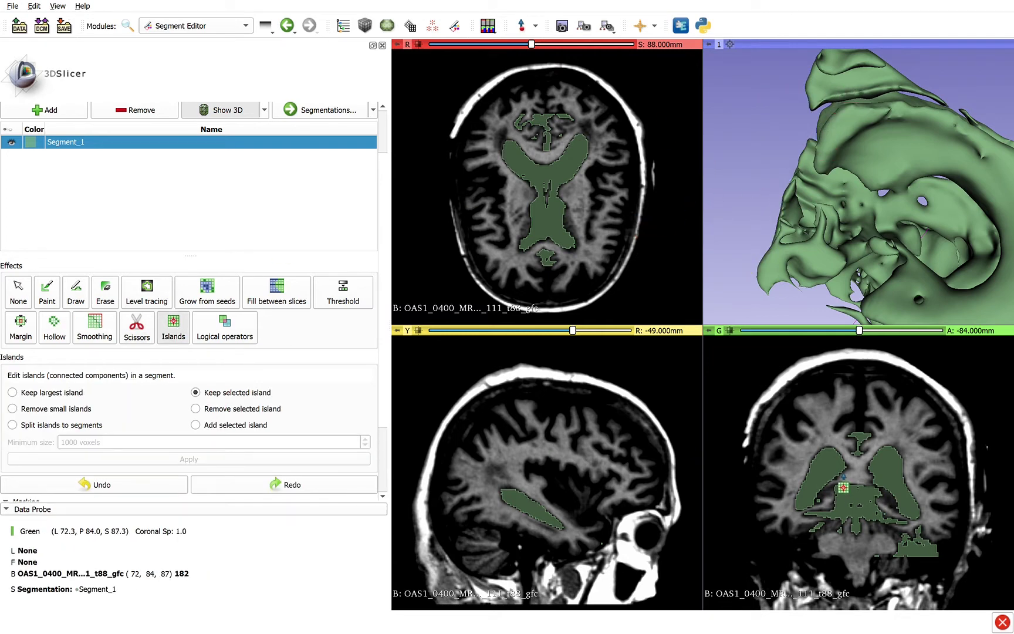
pyautogui.click(842, 475)
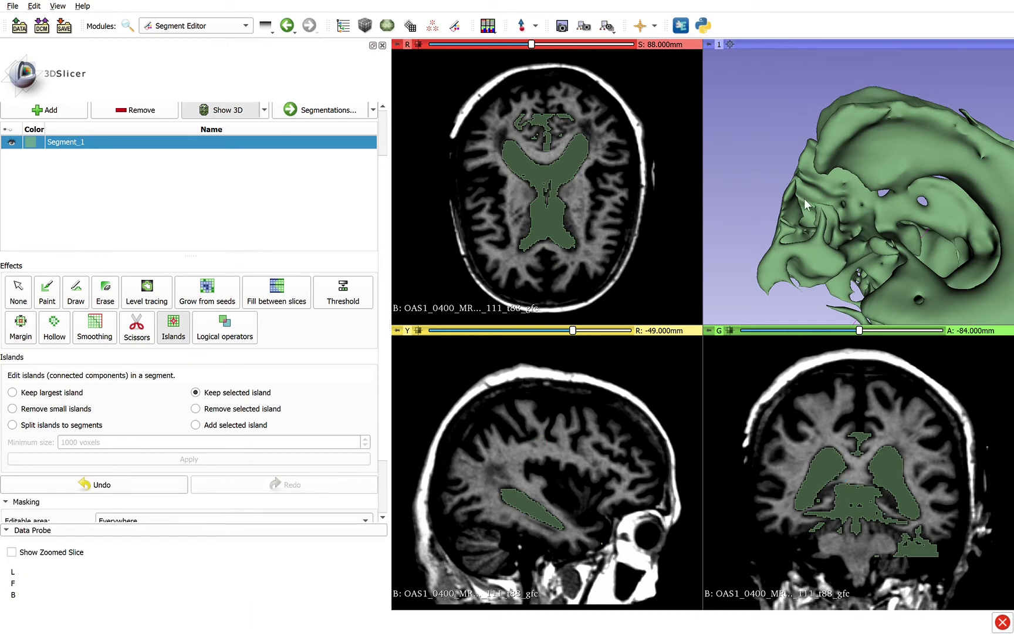
pyautogui.click(18, 293)
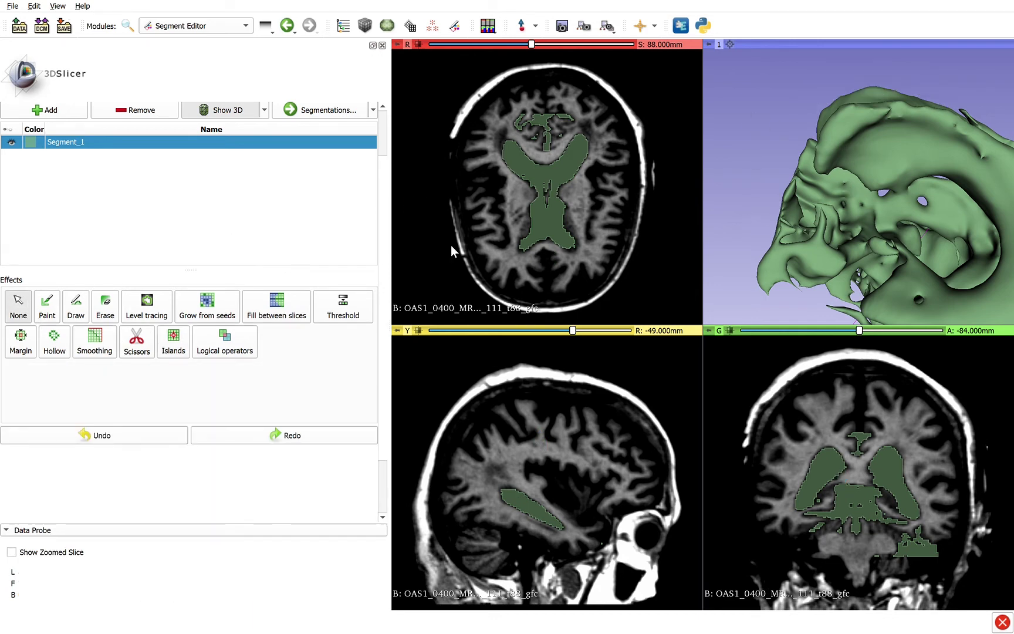
# - Erase the jagged chunk of leftover tissue beneath the posterior end of the ventricle arch with a free-form Scissors cut in the 3D view
pyautogui.moveTo(839, 258); pyautogui.dragTo(808, 196)
pyautogui.click(136, 342)
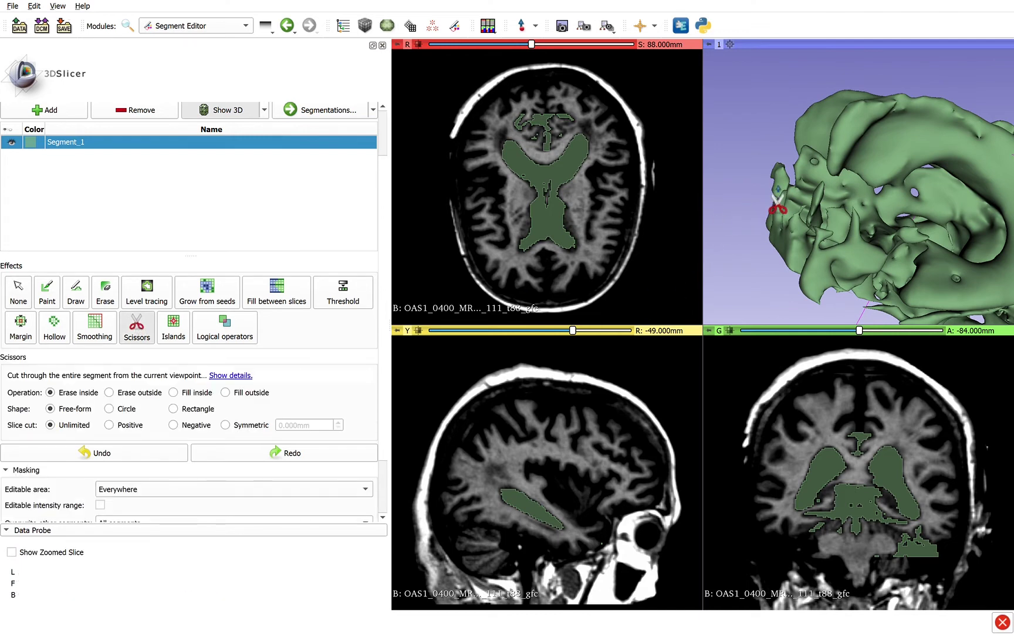
pyautogui.moveTo(852, 216)
pyautogui.mouseDown()
pyautogui.moveTo(869, 241)
pyautogui.moveTo(858, 299)
pyautogui.mouseUp()
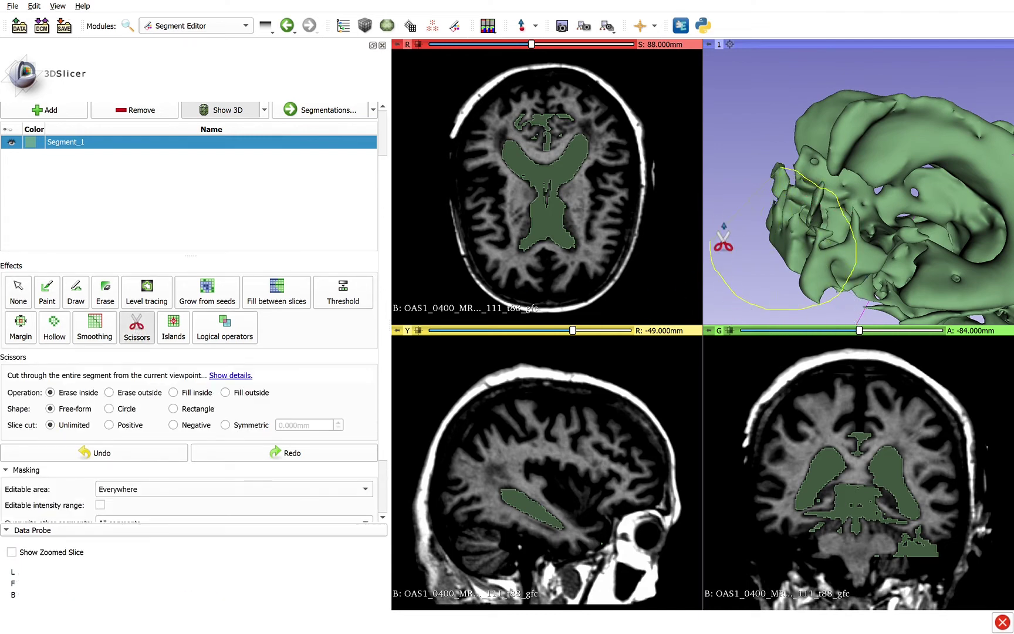
pyautogui.moveTo(726, 219)
pyautogui.mouseDown()
pyautogui.moveTo(756, 165)
pyautogui.moveTo(768, 171)
pyautogui.mouseUp()
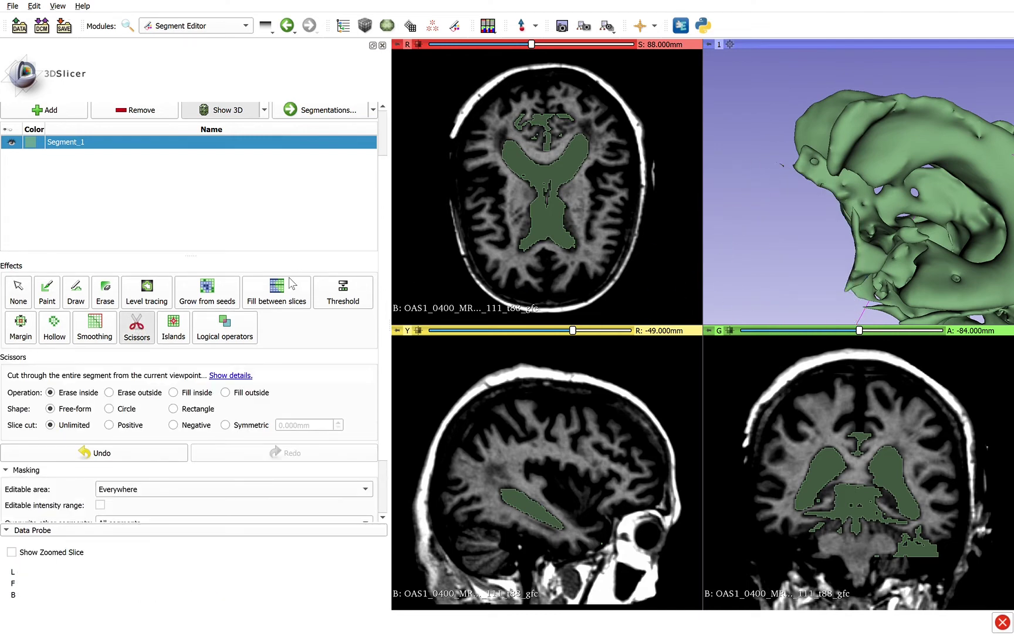
pyautogui.click(29, 288)
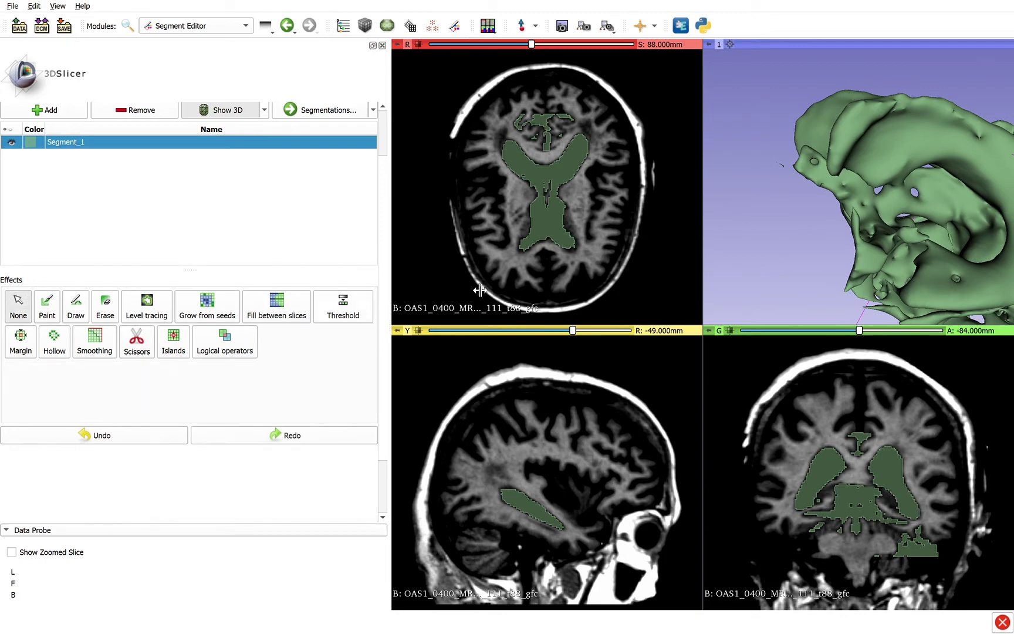
# - Erase the leftover tissue hanging below the lower tip of the lateral ventricle with a free-form Scissors cut in the 3D view
pyautogui.moveTo(915, 253); pyautogui.dragTo(880, 206)
pyautogui.scroll(-3, 881, 205)
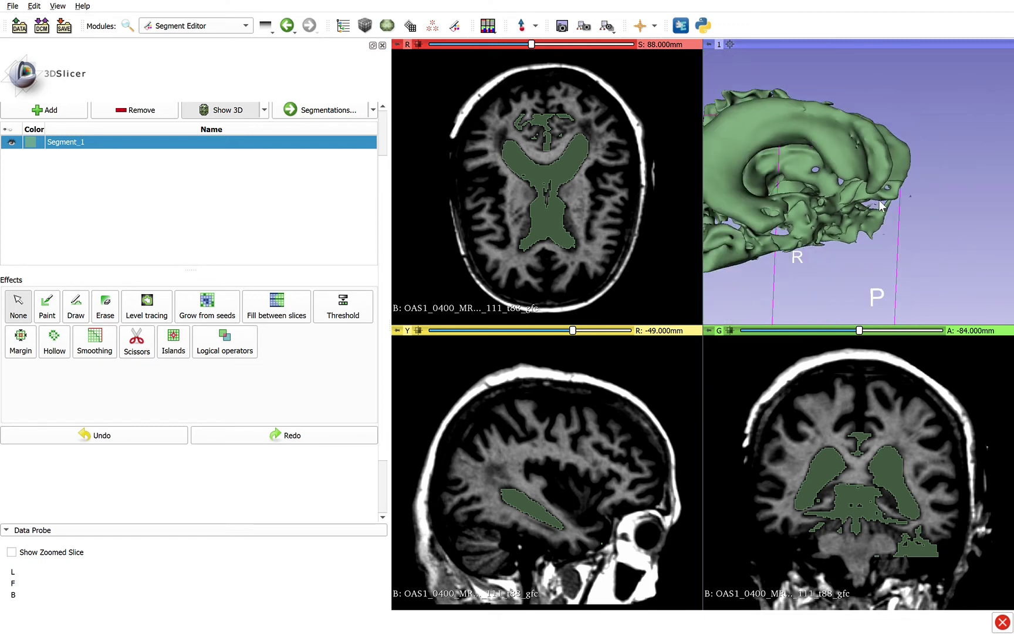
pyautogui.moveTo(750, 183)
pyautogui.mouseDown()
pyautogui.moveTo(865, 234)
pyautogui.moveTo(843, 227)
pyautogui.moveTo(864, 204)
pyautogui.moveTo(863, 214)
pyautogui.mouseUp()
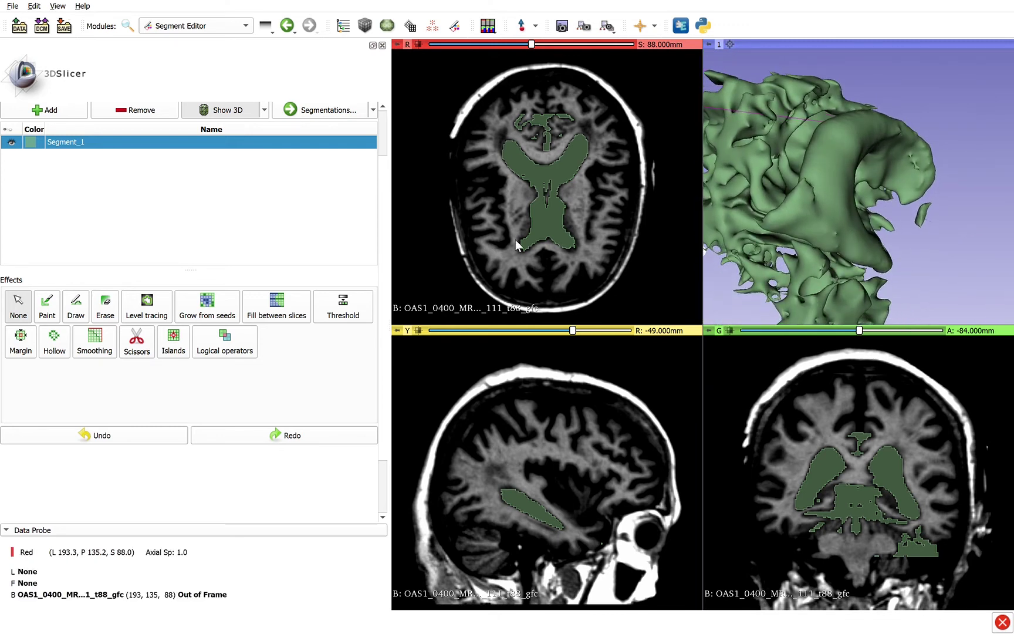
pyautogui.click(150, 355)
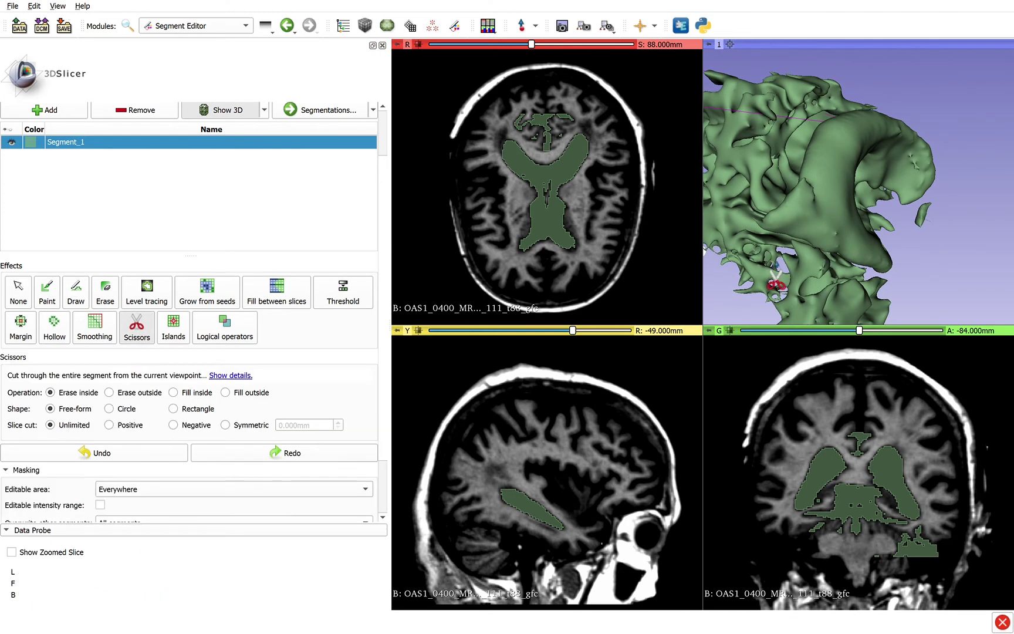
pyautogui.moveTo(829, 269); pyautogui.dragTo(867, 271)
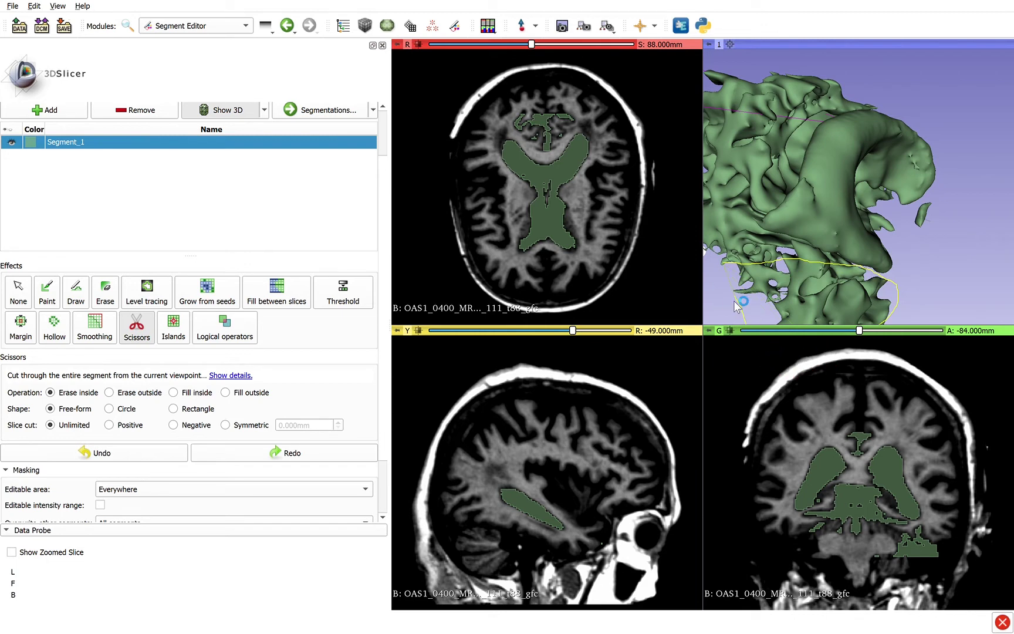
pyautogui.moveTo(735, 307); pyautogui.dragTo(734, 304)
# - Remove the fragments detached by the lower cut by keeping only the ventricles' island, picked in the coronal slice with Islands
pyautogui.click(174, 326)
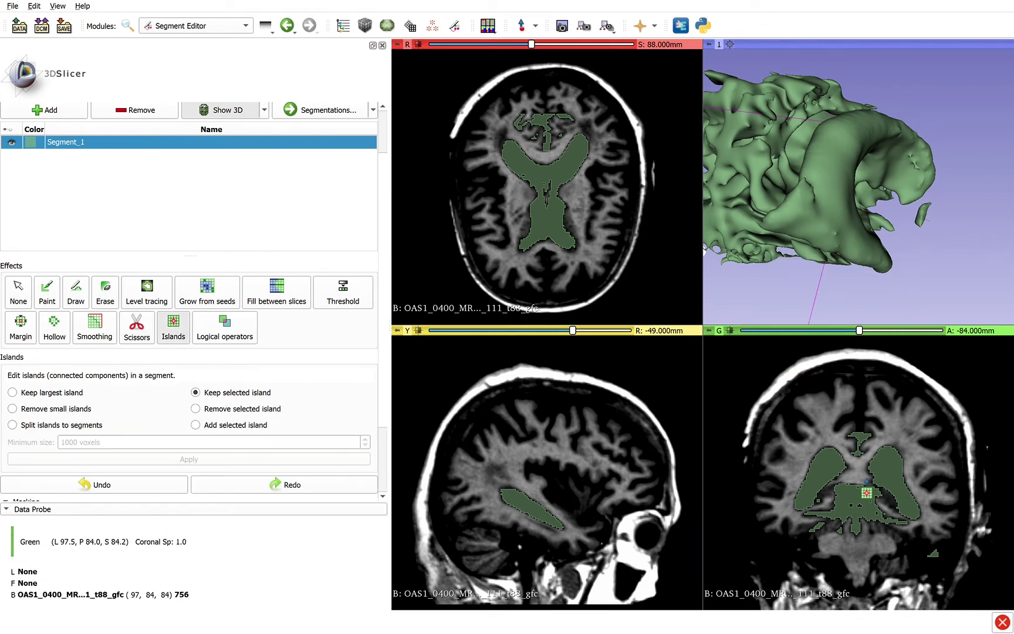
pyautogui.click(837, 482)
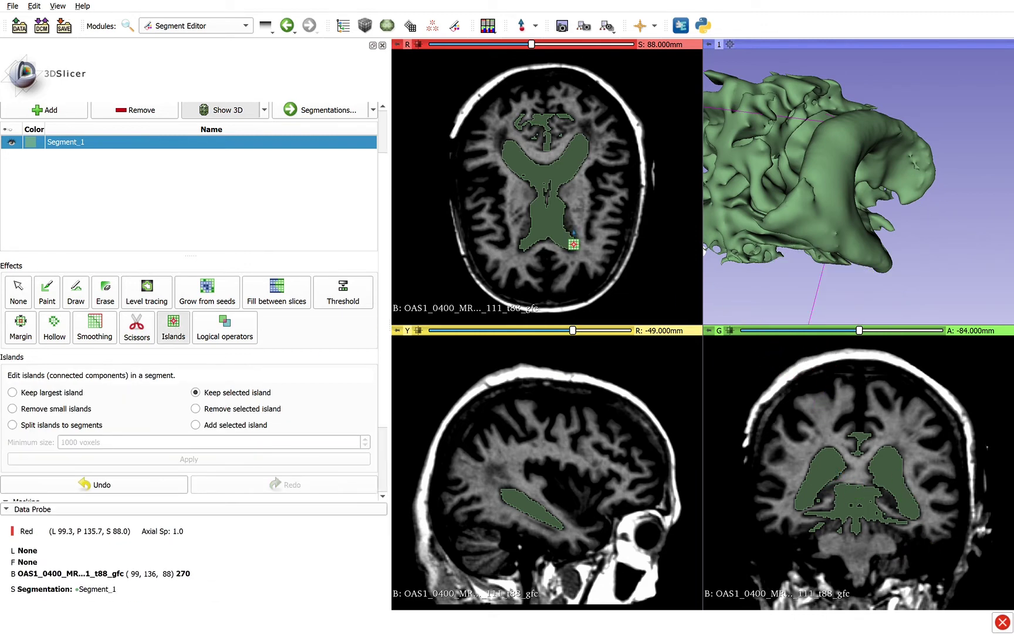
pyautogui.click(21, 300)
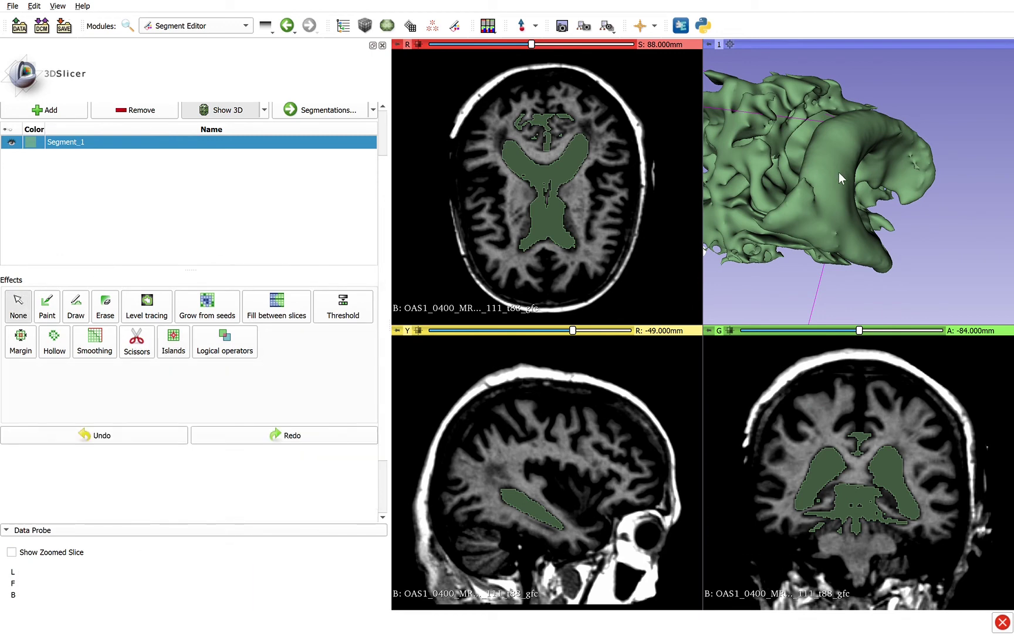
# - Locate the clump of leftover tissue in front of the ventricles on the slices and erase its upper part with a free-form Scissors cut
pyautogui.moveTo(829, 172); pyautogui.dragTo(635, 248)
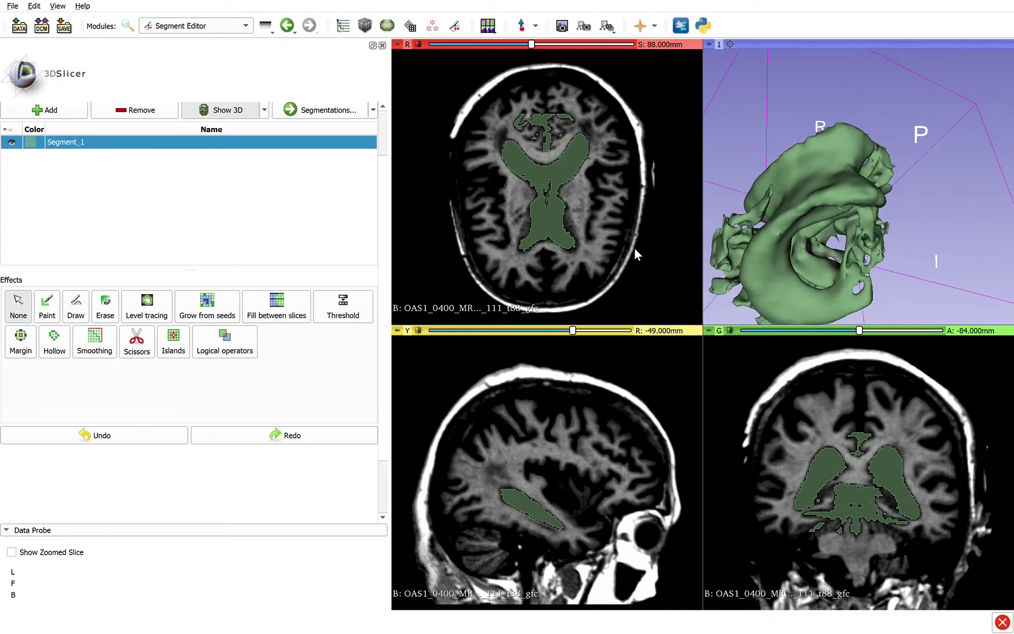
pyautogui.press('shift')
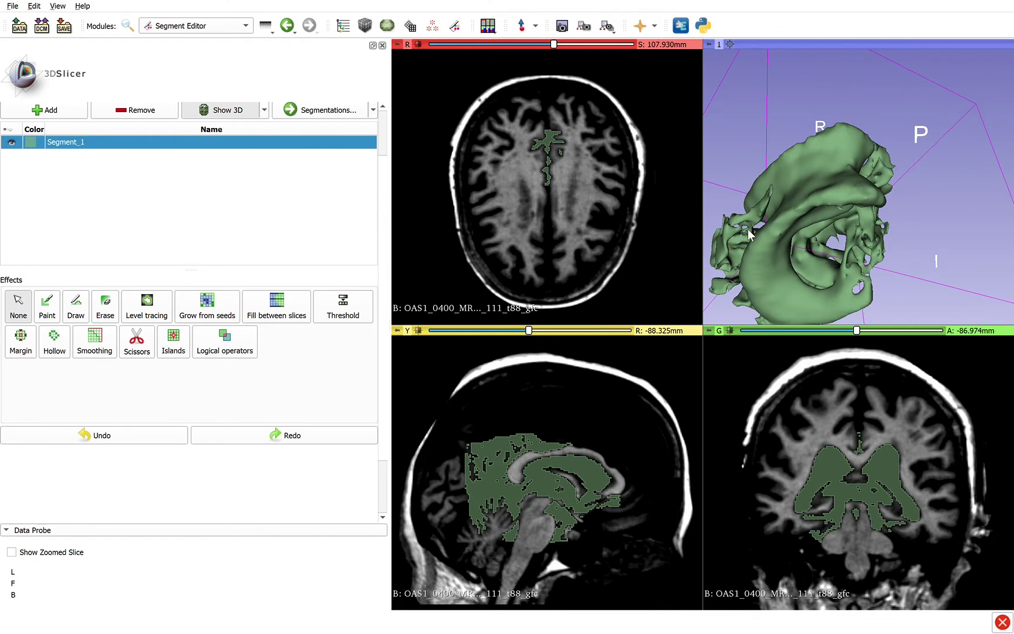
pyautogui.moveTo(758, 236); pyautogui.dragTo(807, 202)
pyautogui.press('shift')
pyautogui.scroll(8, 813, 202)
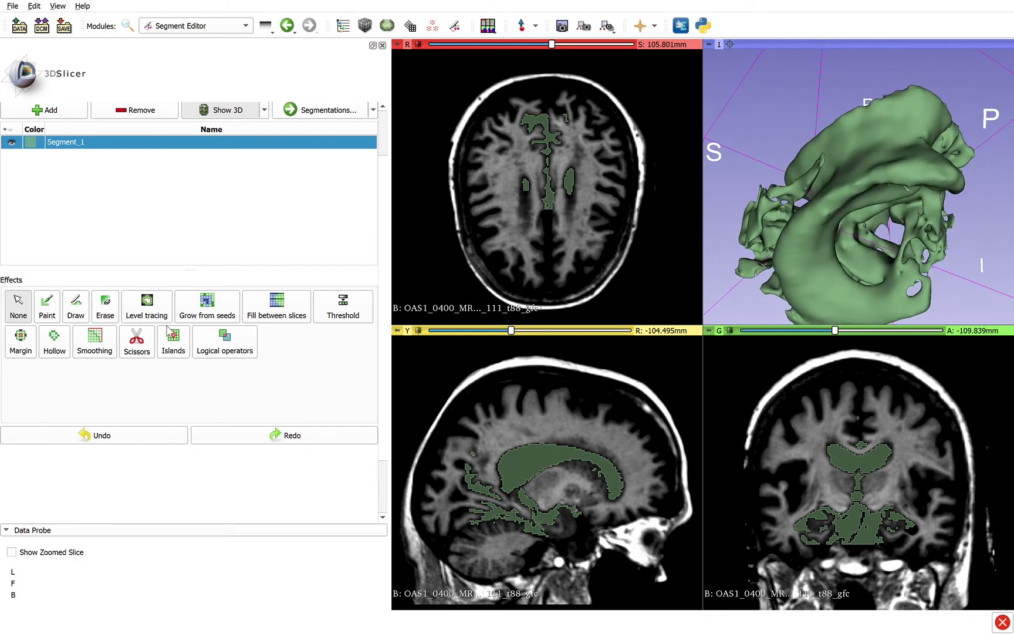
pyautogui.click(134, 342)
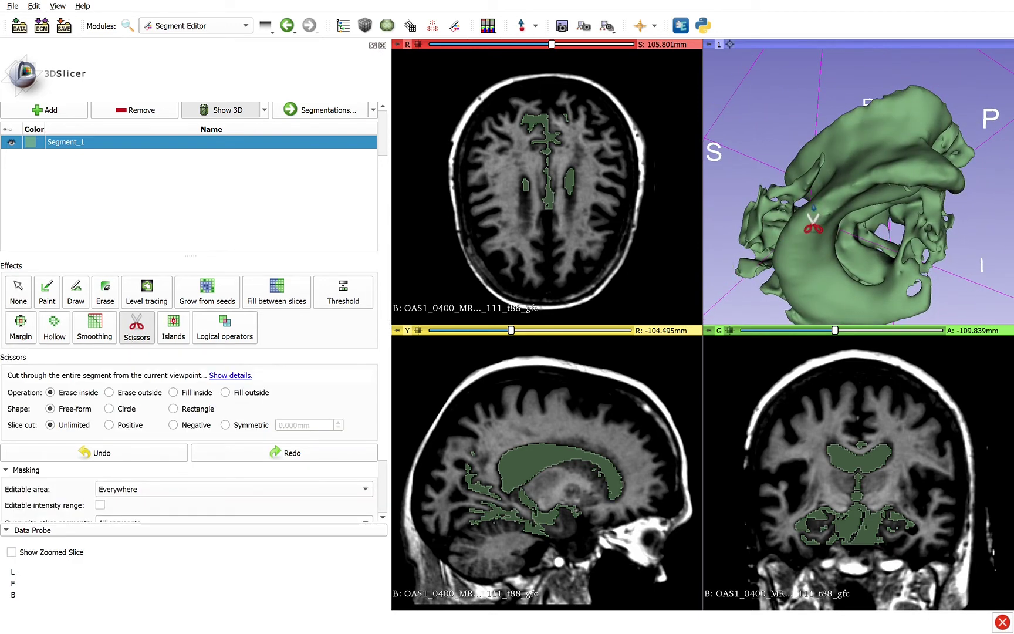
pyautogui.moveTo(732, 241)
pyautogui.mouseDown()
pyautogui.moveTo(717, 186)
pyautogui.moveTo(759, 191)
pyautogui.mouseUp()
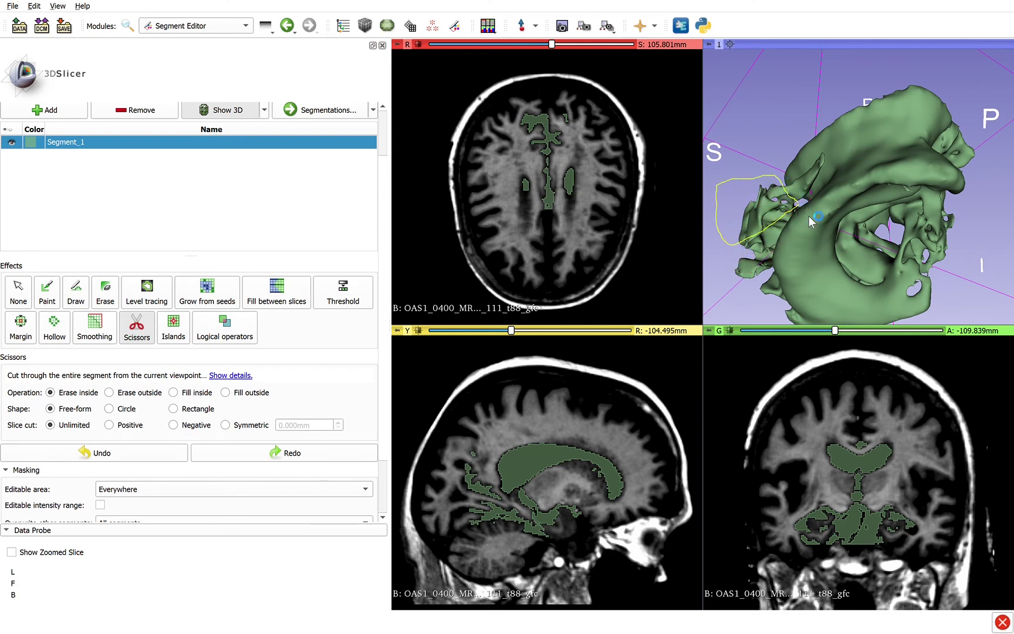
pyautogui.moveTo(829, 237); pyautogui.dragTo(740, 249)
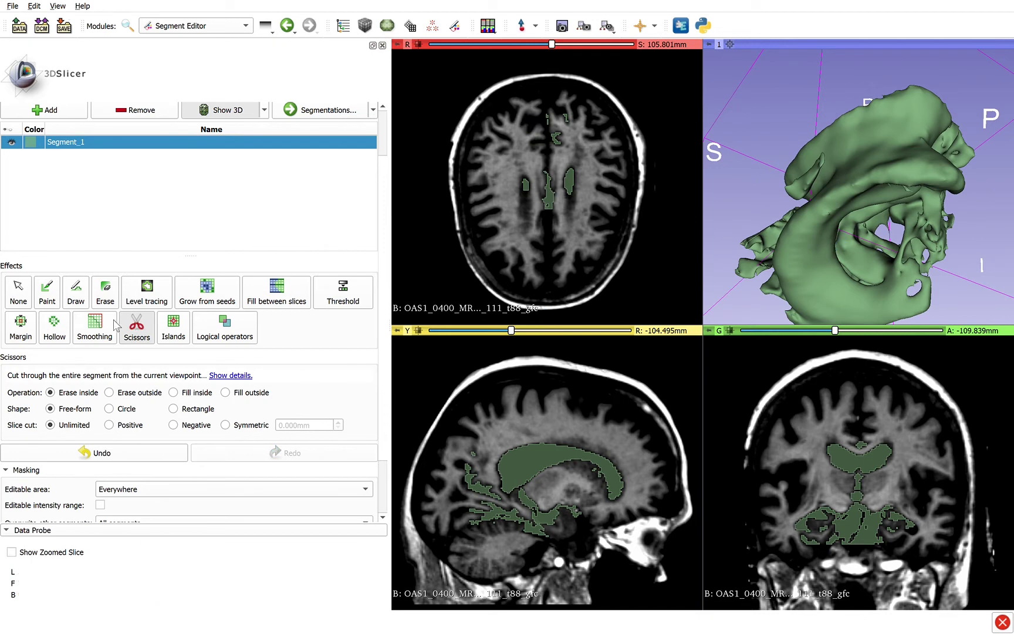
# - Keep only the island containing the ventricles by picking the lateral ventricle in the sagittal slice with Islands
pyautogui.click(176, 336)
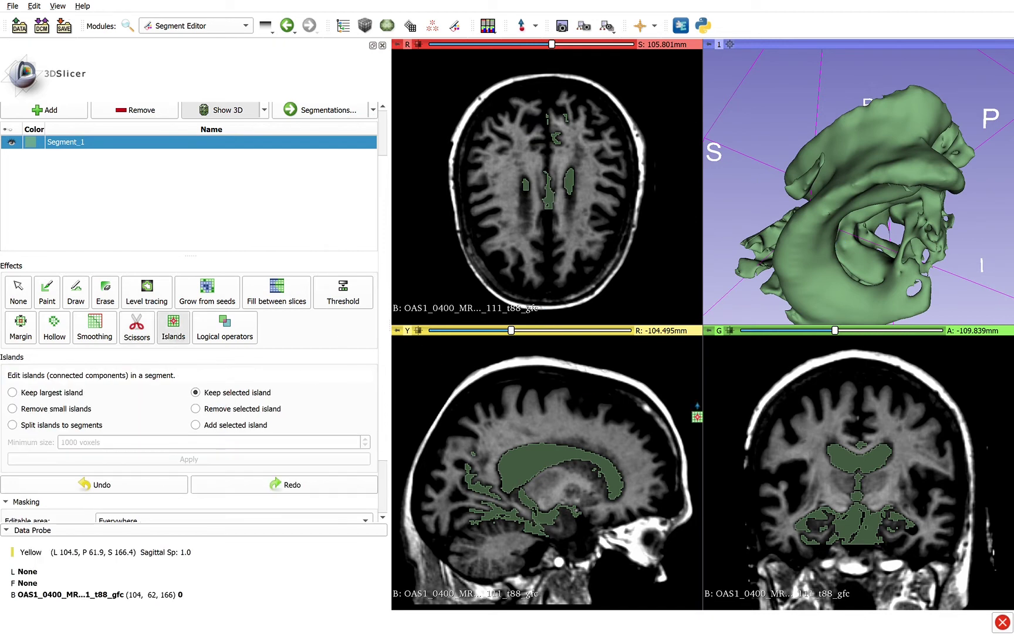
pyautogui.click(545, 460)
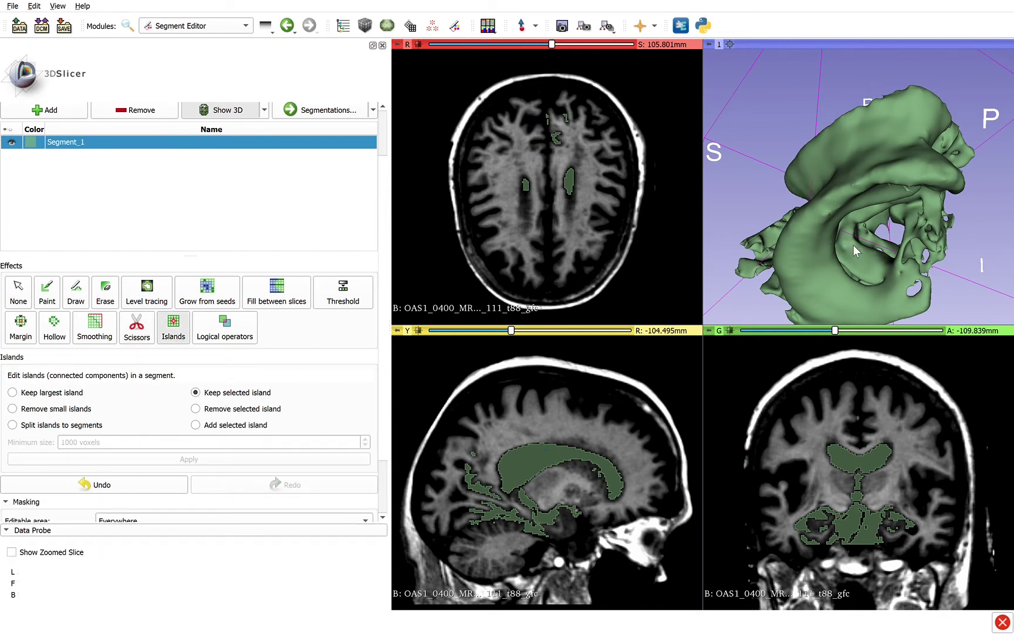
pyautogui.click(15, 299)
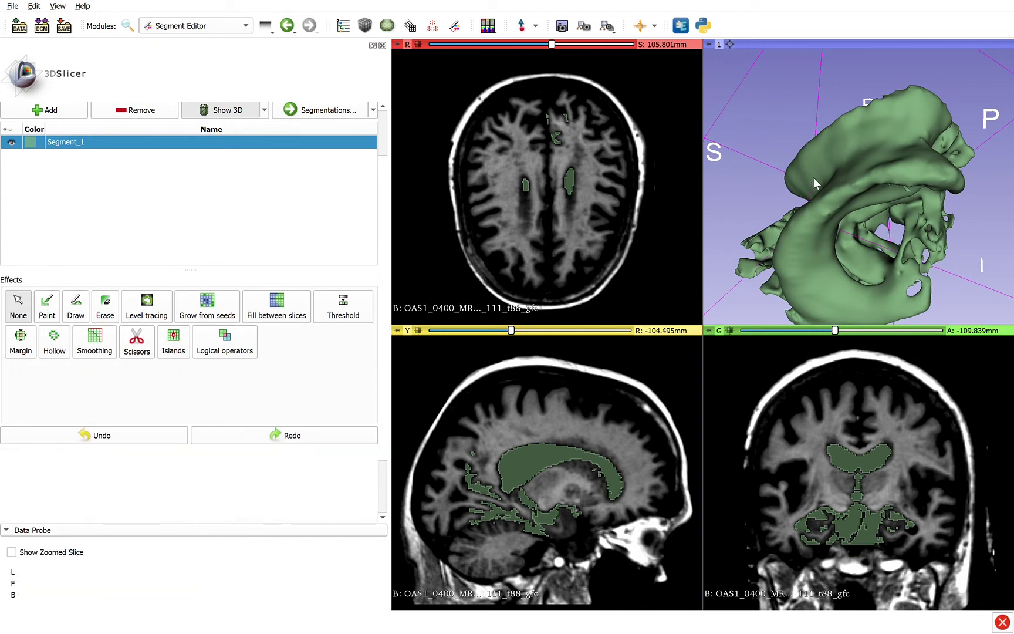
# - Erase the tissue inside the ventricle arch's opening and the remaining clump at its front with free-form Scissors cuts in the 3D view
pyautogui.moveTo(819, 235); pyautogui.dragTo(626, 174)
pyautogui.scroll(-5, 871, 211)
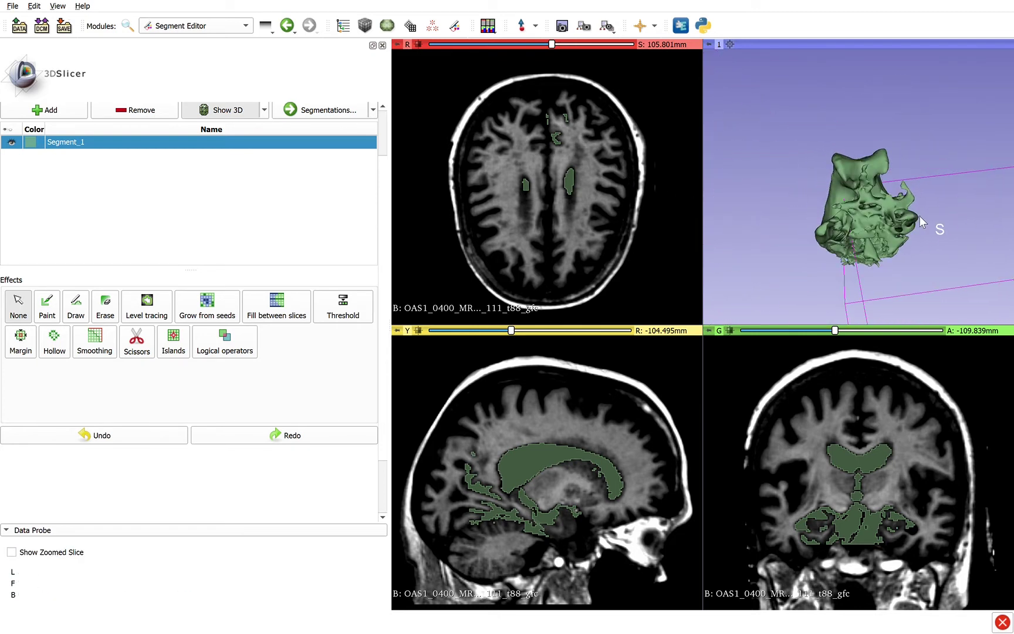
pyautogui.moveTo(919, 216); pyautogui.dragTo(626, 292)
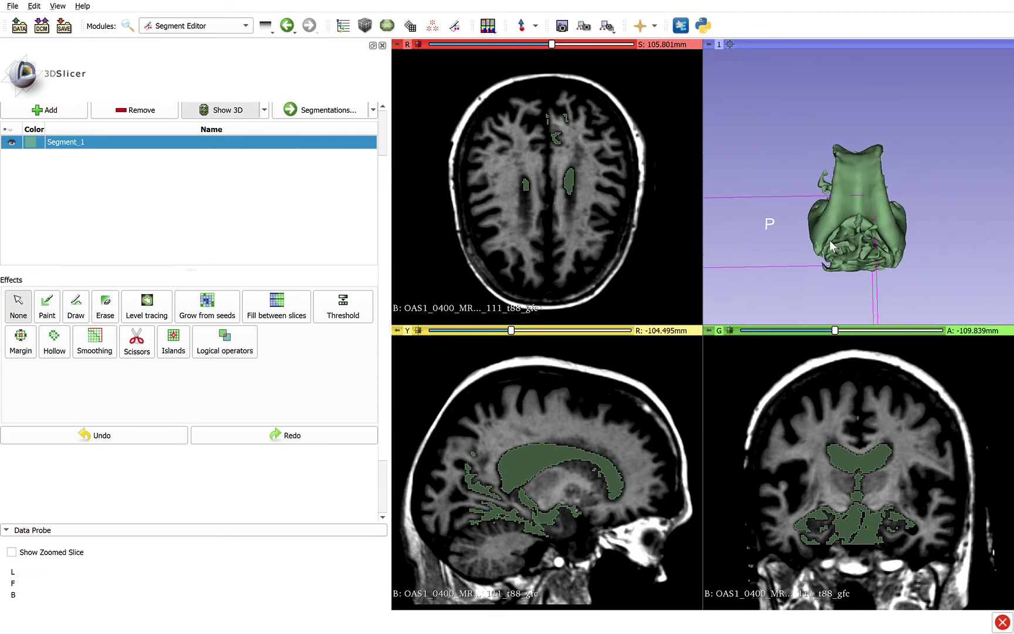
pyautogui.scroll(4, 829, 240)
pyautogui.scroll(-3, 830, 240)
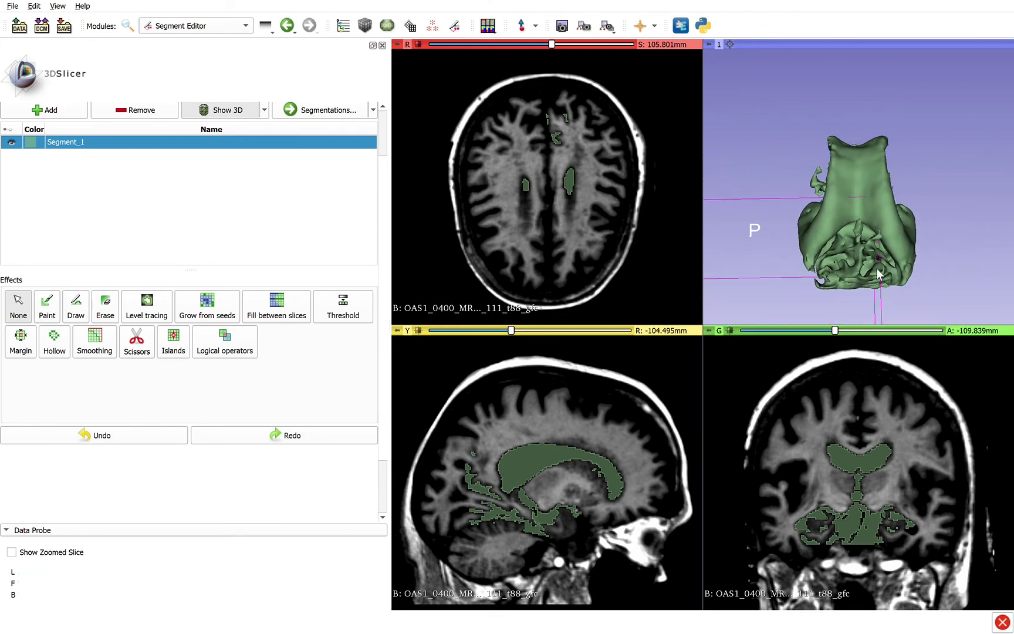
pyautogui.moveTo(829, 240); pyautogui.dragTo(872, 243)
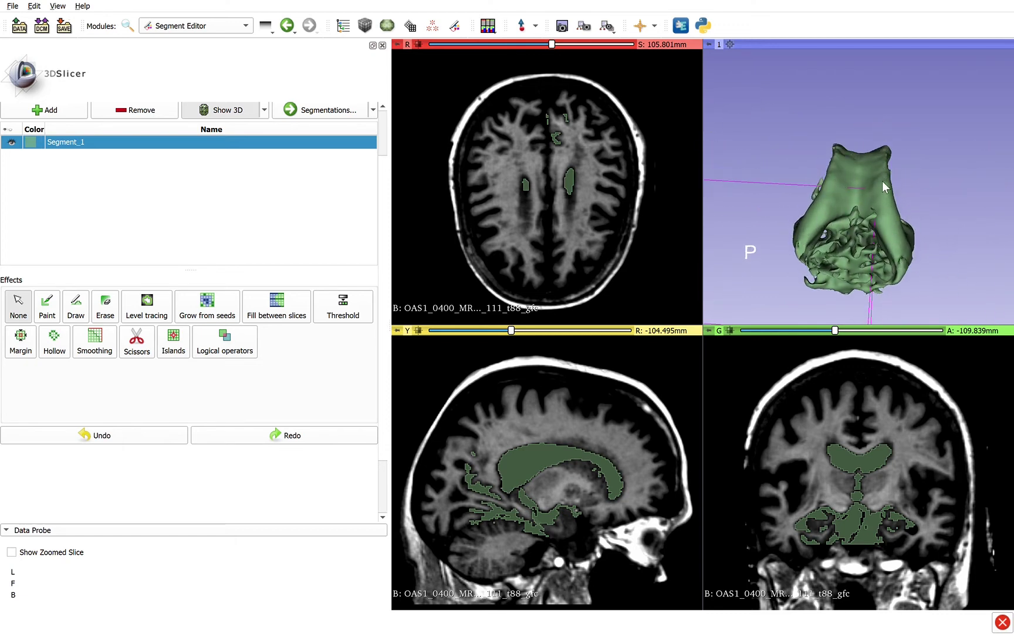
pyautogui.moveTo(894, 276); pyautogui.dragTo(759, 264)
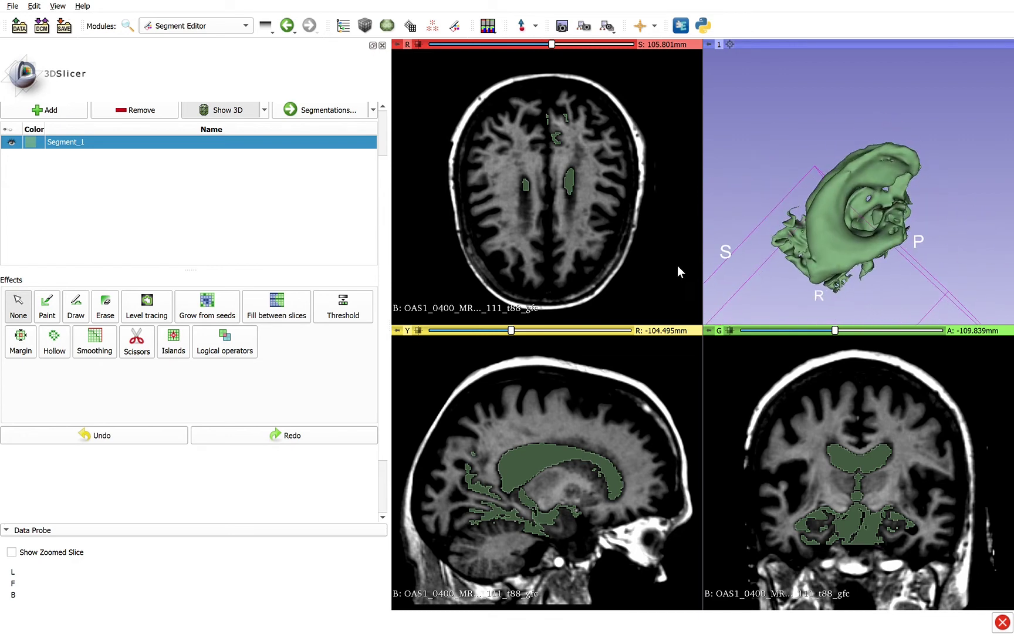
pyautogui.click(138, 346)
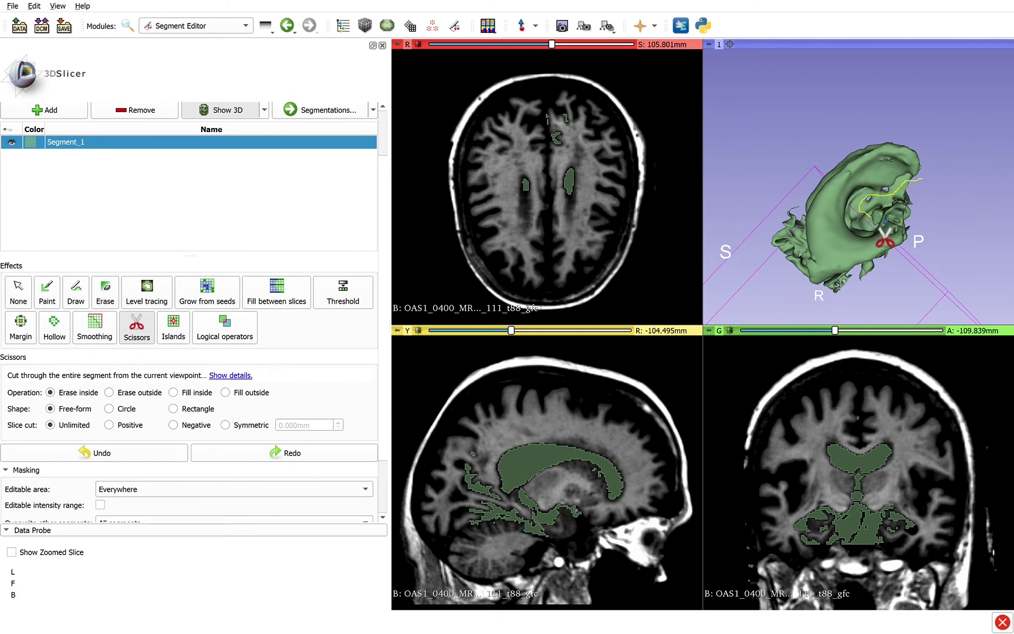
pyautogui.moveTo(889, 235)
pyautogui.mouseDown()
pyautogui.moveTo(916, 233)
pyautogui.moveTo(949, 197)
pyautogui.moveTo(939, 194)
pyautogui.mouseUp()
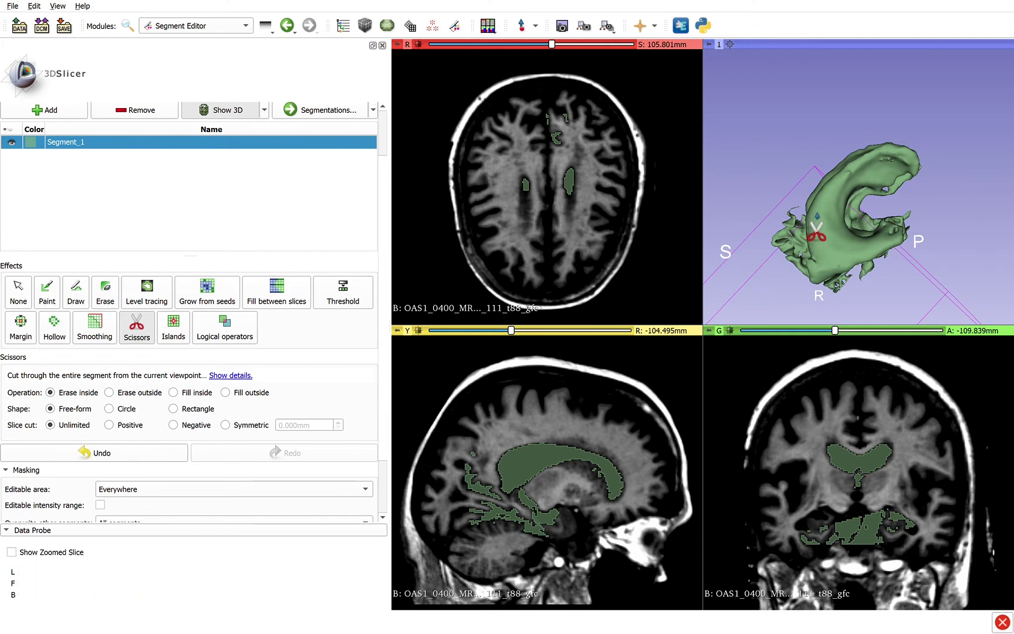
pyautogui.moveTo(801, 217)
pyautogui.mouseDown()
pyautogui.moveTo(816, 322)
pyautogui.moveTo(772, 273)
pyautogui.moveTo(804, 211)
pyautogui.mouseUp()
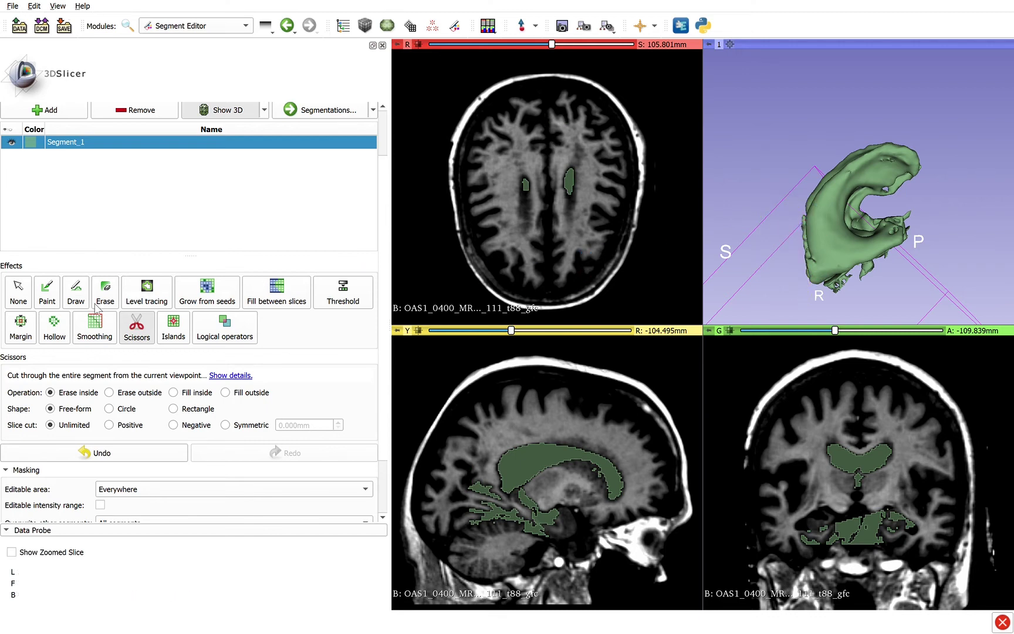
pyautogui.click(18, 291)
# - Erase the mesh of leftover tissue between the posterior ends of the two lateral ventricles with a free-form Scissors cut in the 3D view
pyautogui.moveTo(867, 258); pyautogui.dragTo(761, 275)
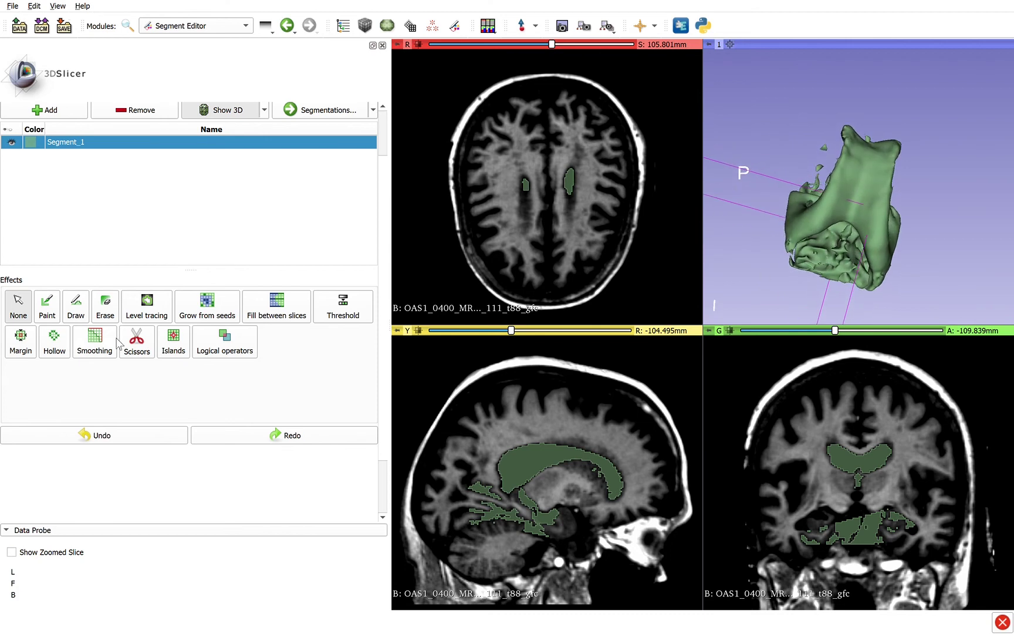
pyautogui.click(136, 341)
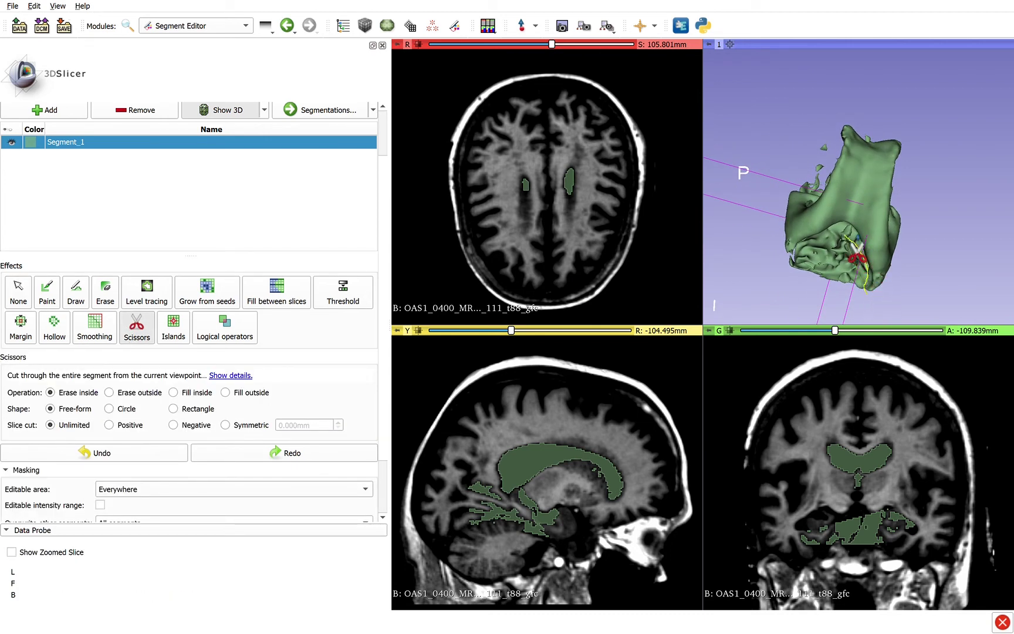
pyautogui.moveTo(855, 256)
pyautogui.mouseDown()
pyautogui.moveTo(832, 244)
pyautogui.moveTo(800, 269)
pyautogui.moveTo(813, 292)
pyautogui.moveTo(857, 310)
pyautogui.mouseUp()
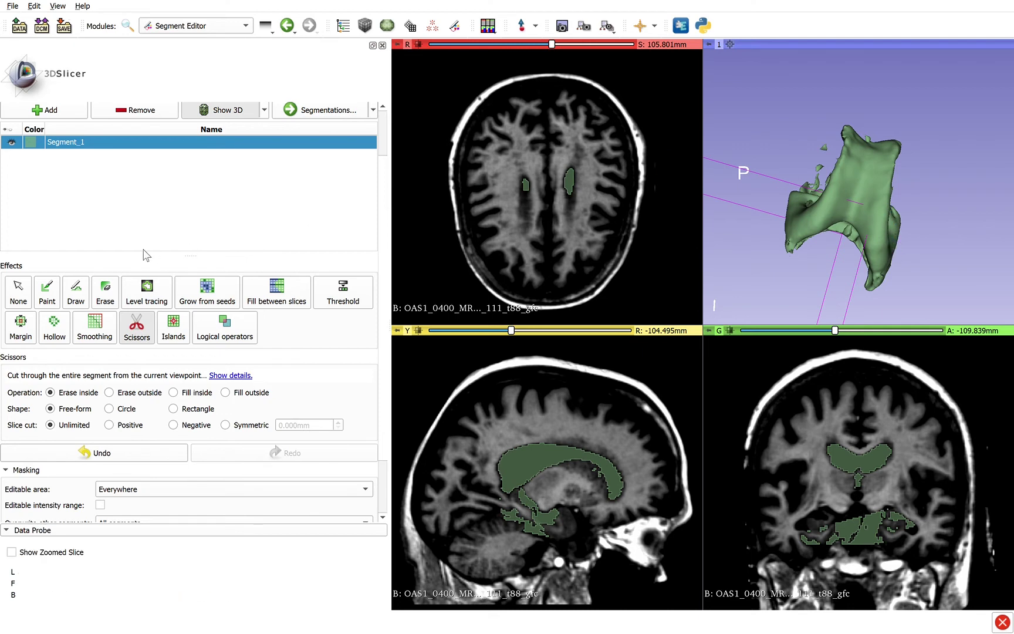
pyautogui.click(18, 292)
pyautogui.moveTo(838, 285); pyautogui.dragTo(720, 119)
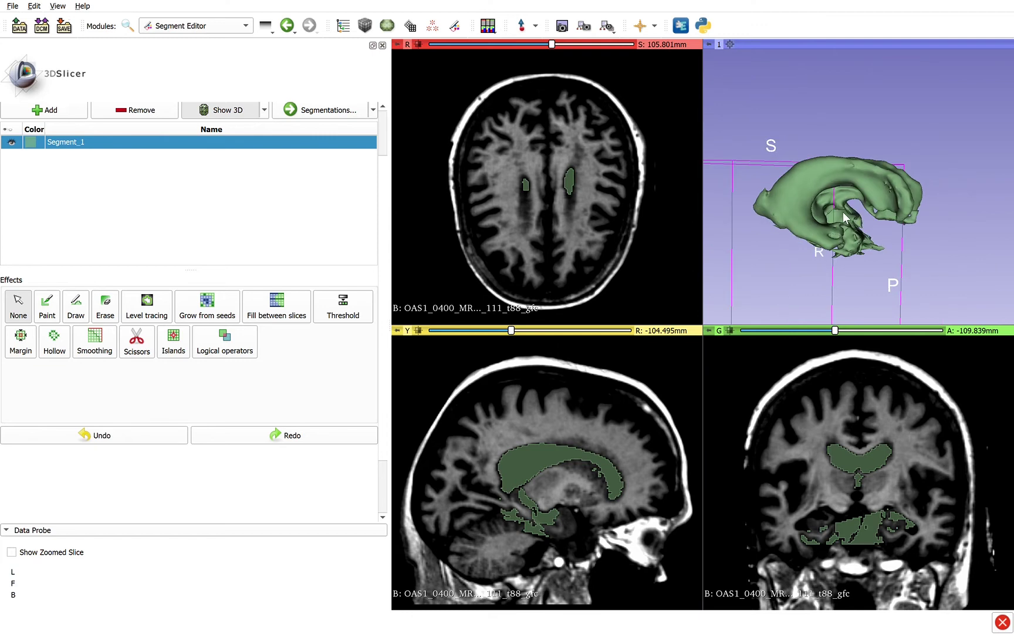
# - Erase the web of leftover tissue beneath the arch between the two lateral ventricles with a free-form Scissors cut in the 3D view
pyautogui.moveTo(844, 265); pyautogui.dragTo(705, 243)
pyautogui.scroll(-3, 920, 224)
pyautogui.scroll(5, 920, 224)
pyautogui.scroll(-1, 920, 224)
pyautogui.moveTo(952, 254); pyautogui.dragTo(945, 253)
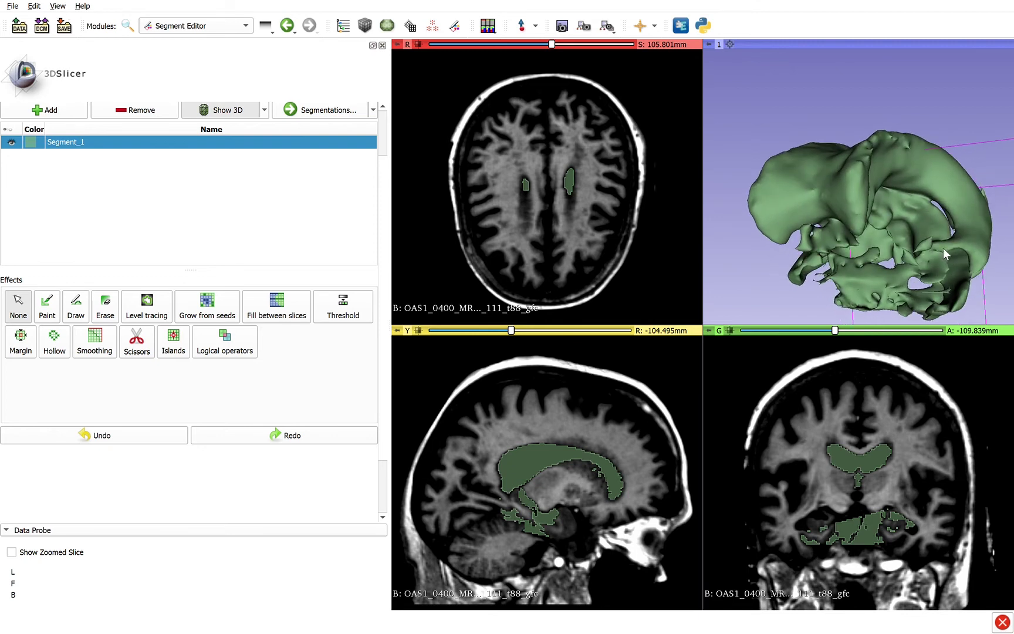
pyautogui.click(138, 350)
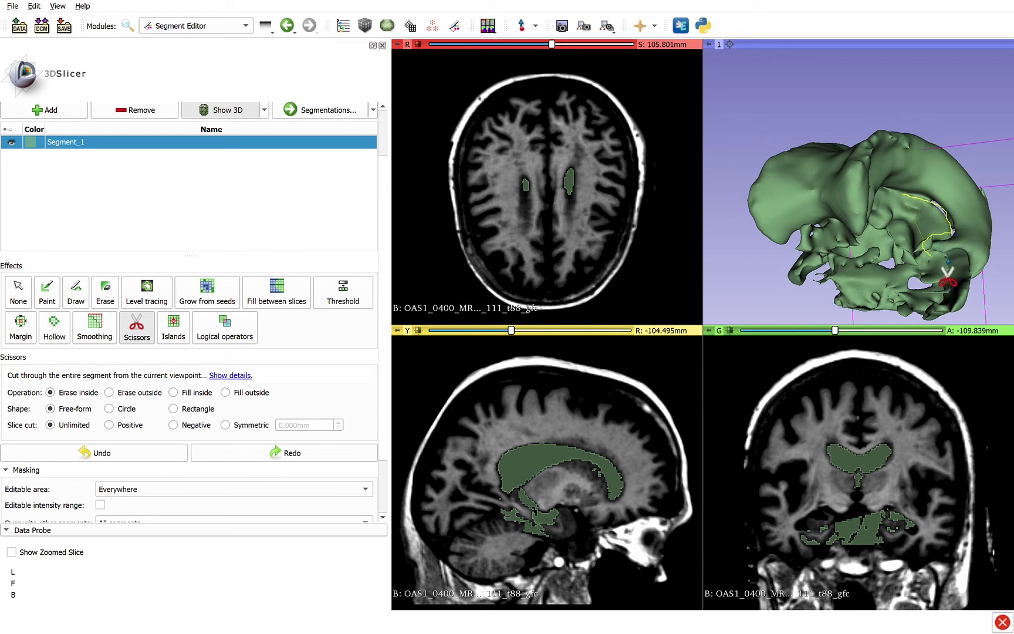
pyautogui.moveTo(966, 279)
pyautogui.mouseDown()
pyautogui.moveTo(943, 322)
pyautogui.moveTo(880, 317)
pyautogui.moveTo(855, 294)
pyautogui.moveTo(917, 201)
pyautogui.mouseUp()
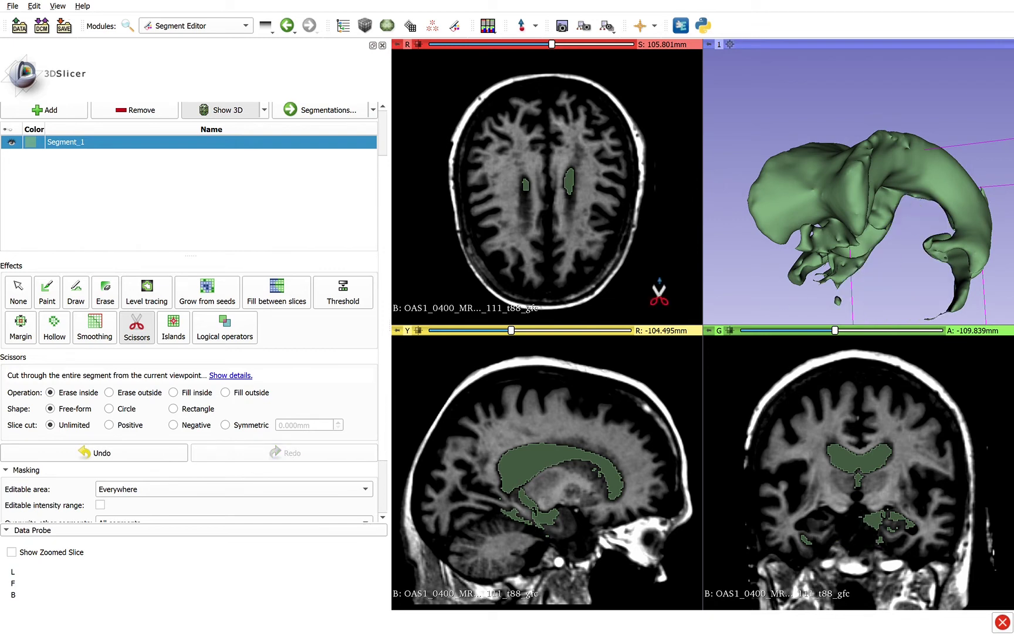
# - Erase the loose tissue fragments lying below the ventricles with a free-form Scissors cut in the 3D view
pyautogui.click(18, 291)
pyautogui.moveTo(741, 245); pyautogui.dragTo(855, 221)
pyautogui.press('shift')
pyautogui.click(136, 342)
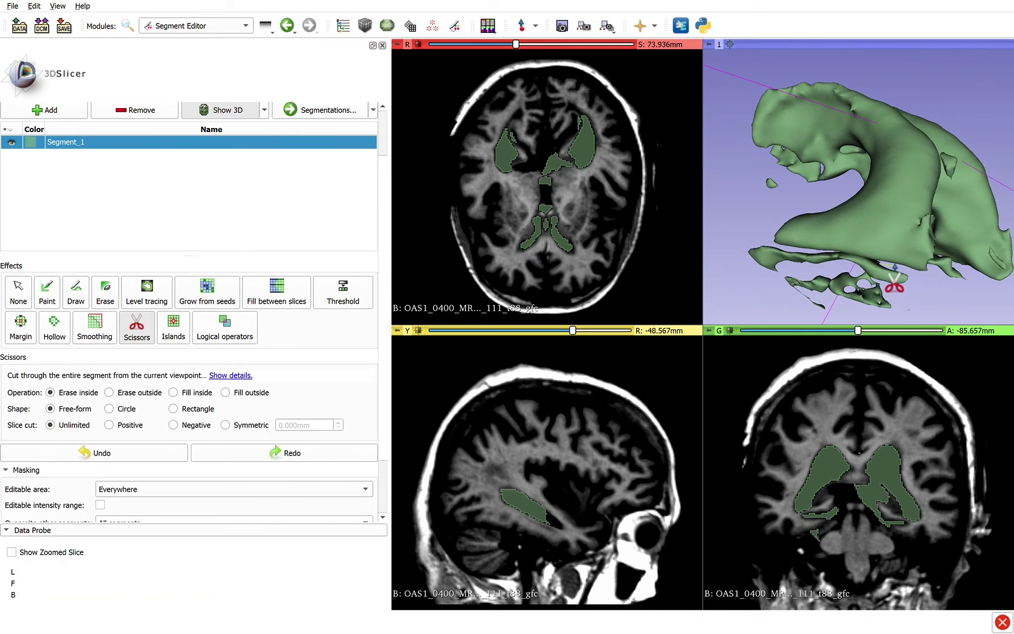
pyautogui.moveTo(894, 275)
pyautogui.mouseDown()
pyautogui.moveTo(757, 247)
pyautogui.moveTo(765, 289)
pyautogui.moveTo(841, 331)
pyautogui.moveTo(886, 339)
pyautogui.moveTo(932, 310)
pyautogui.mouseUp()
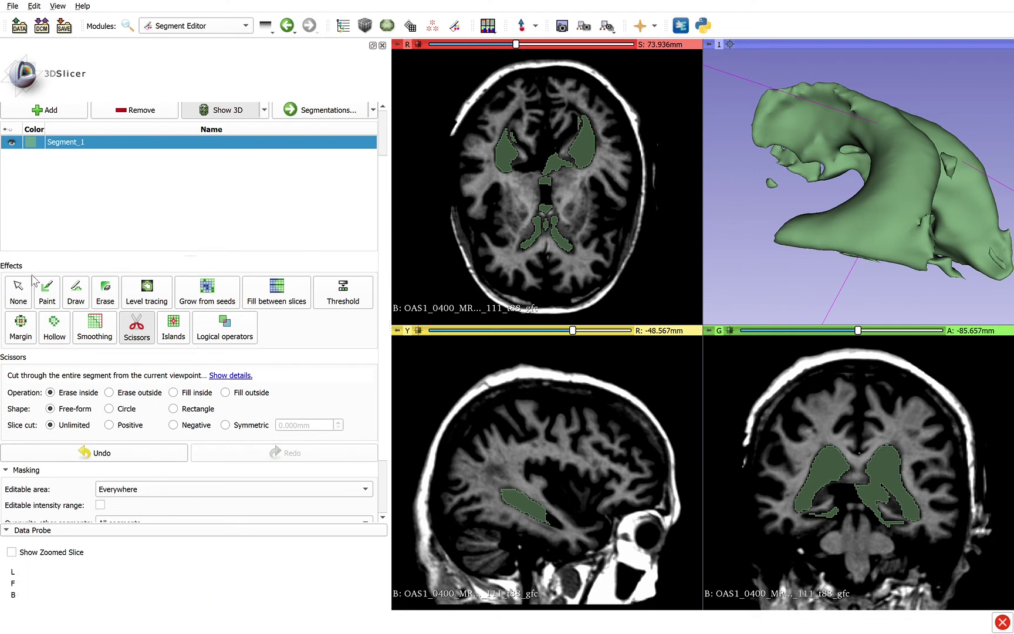
# - Erase the ragged tissue sticking up from the lower tip of the near ventricle arch with a free-form Scissors cut
pyautogui.click(18, 295)
pyautogui.moveTo(731, 283); pyautogui.dragTo(1012, 174)
pyautogui.moveTo(872, 220)
pyautogui.mouseDown()
pyautogui.moveTo(846, 246)
pyautogui.moveTo(873, 238)
pyautogui.mouseUp()
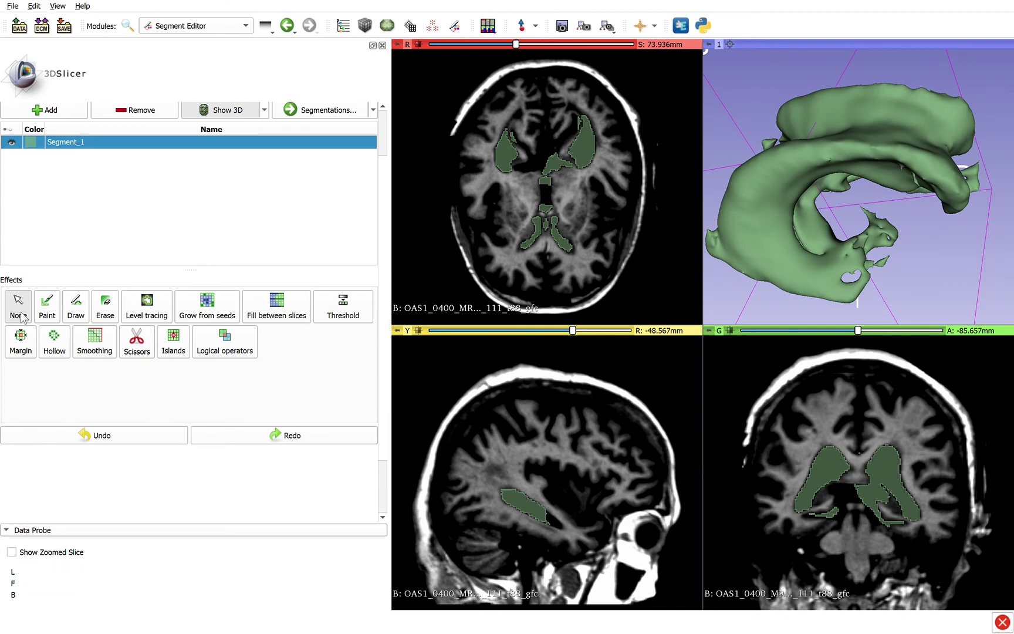
pyautogui.click(124, 346)
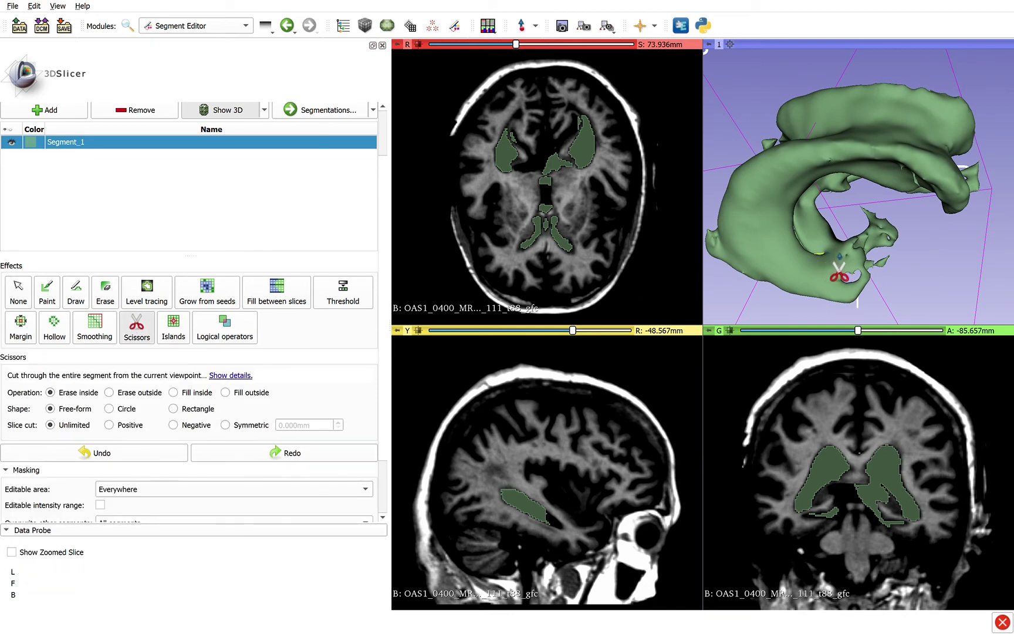
pyautogui.moveTo(840, 273)
pyautogui.mouseDown()
pyautogui.moveTo(885, 248)
pyautogui.moveTo(904, 257)
pyautogui.moveTo(933, 230)
pyautogui.moveTo(899, 198)
pyautogui.moveTo(823, 222)
pyautogui.moveTo(823, 263)
pyautogui.mouseUp()
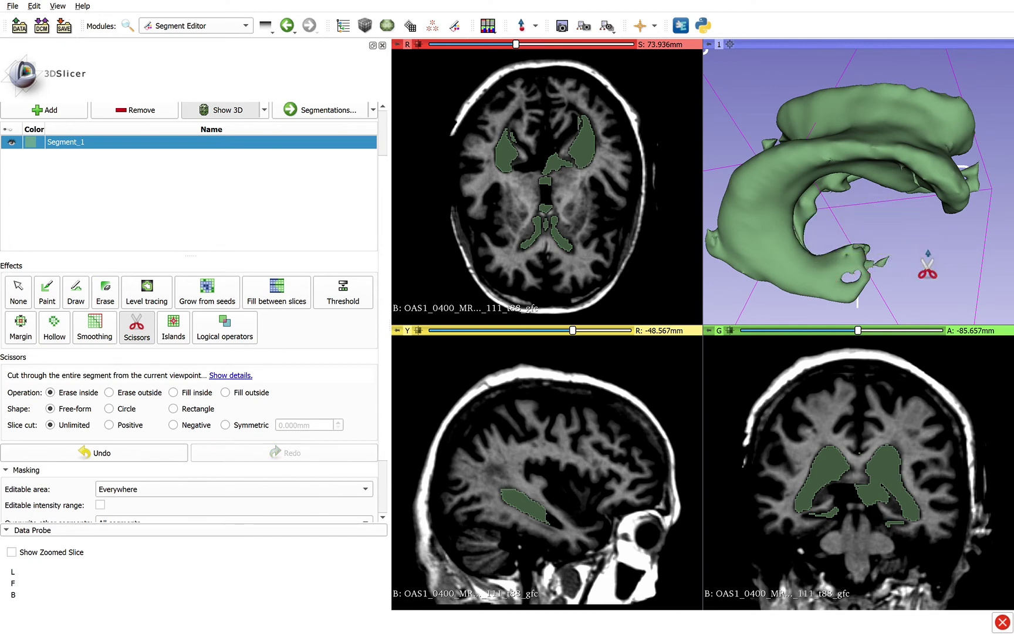
# - Erase the thin strands bridging the inner side of one ventricle's lower end with a free-form Scissors cut in the 3D view
pyautogui.click(29, 294)
pyautogui.moveTo(818, 217); pyautogui.dragTo(993, 203)
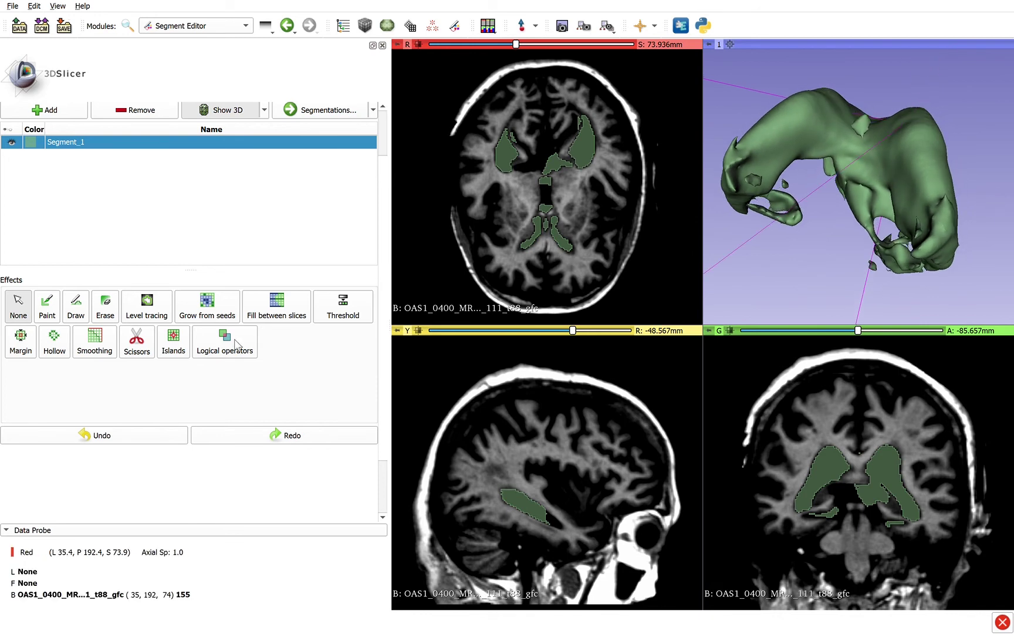
pyautogui.click(127, 354)
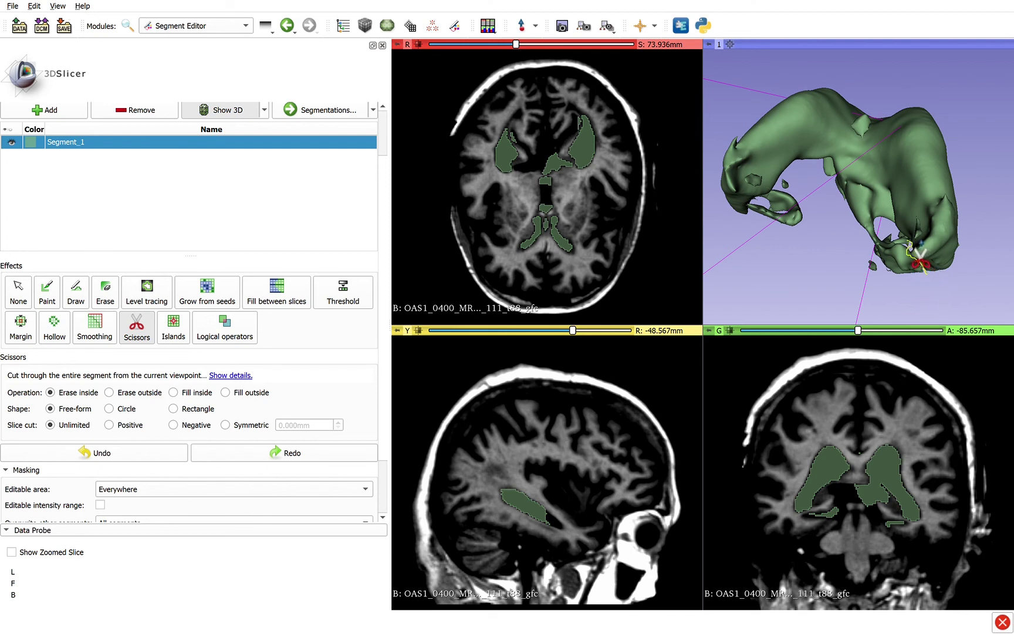
pyautogui.moveTo(904, 242)
pyautogui.mouseDown()
pyautogui.moveTo(867, 242)
pyautogui.moveTo(897, 298)
pyautogui.moveTo(937, 306)
pyautogui.mouseUp()
# - Keep only the island containing the ventricles by picking the lateral ventricle in the coronal slice with Islands
pyautogui.click(171, 333)
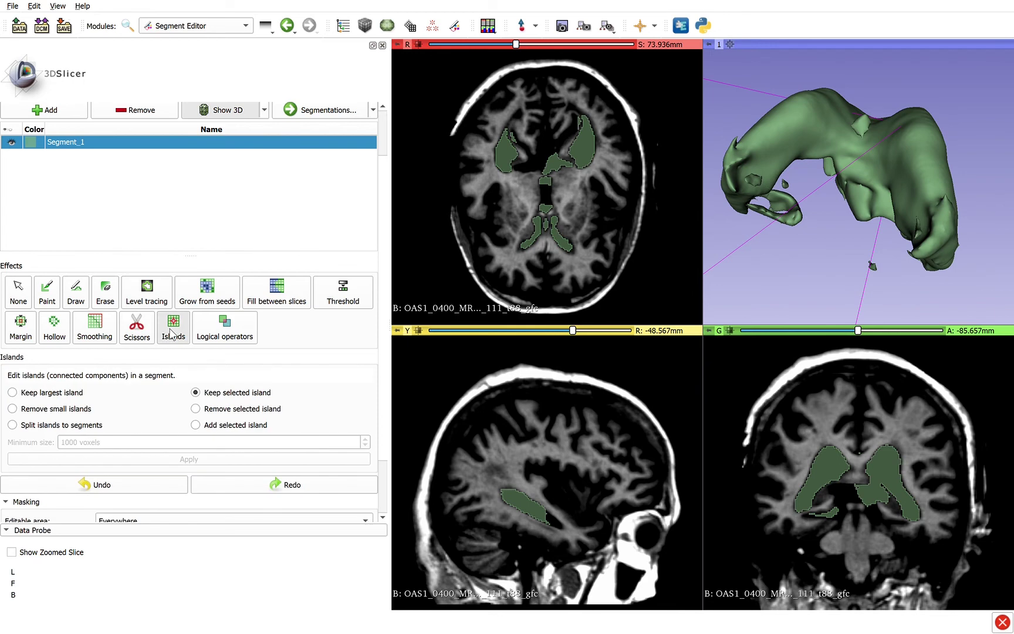
pyautogui.click(842, 480)
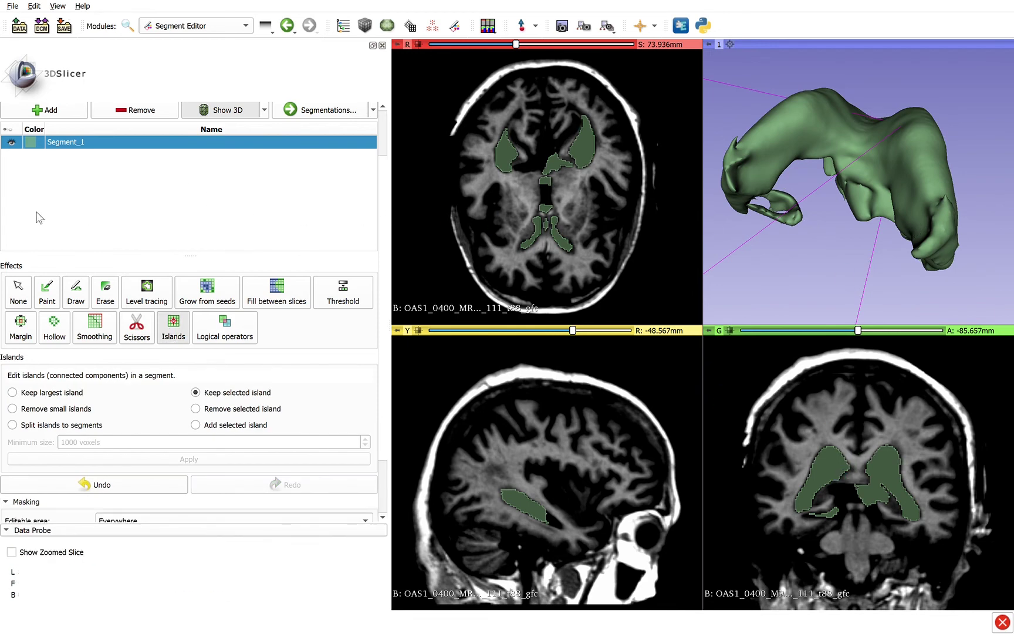
pyautogui.click(18, 292)
# - Erase the flap of tissue hanging from one lateral ventricle into the gap between both with free-form Scissors cuts
pyautogui.moveTo(876, 201); pyautogui.dragTo(975, 156)
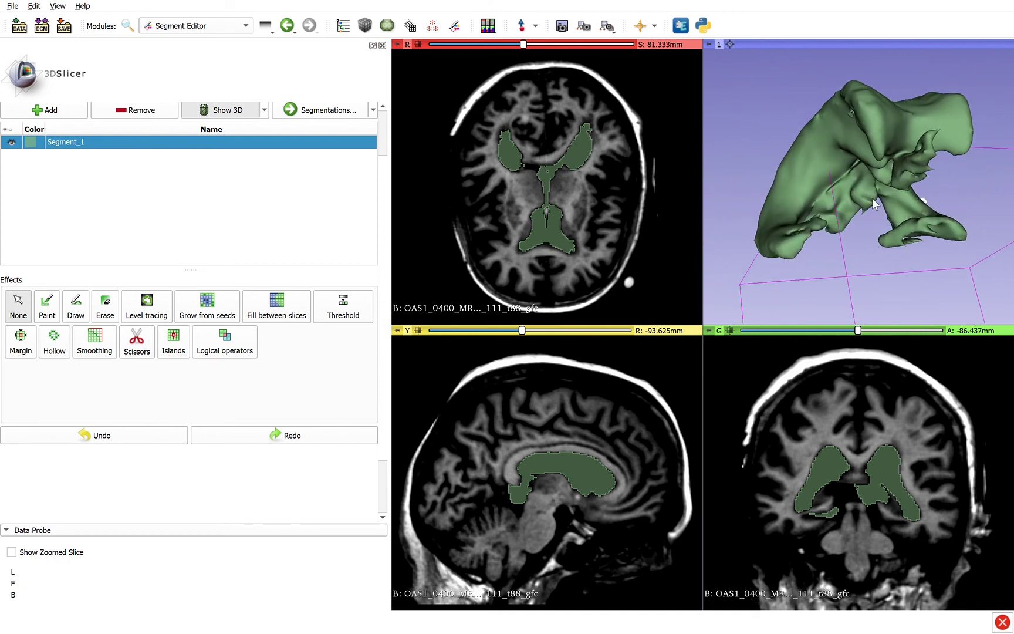
pyautogui.moveTo(874, 198); pyautogui.dragTo(840, 187)
pyautogui.click(136, 346)
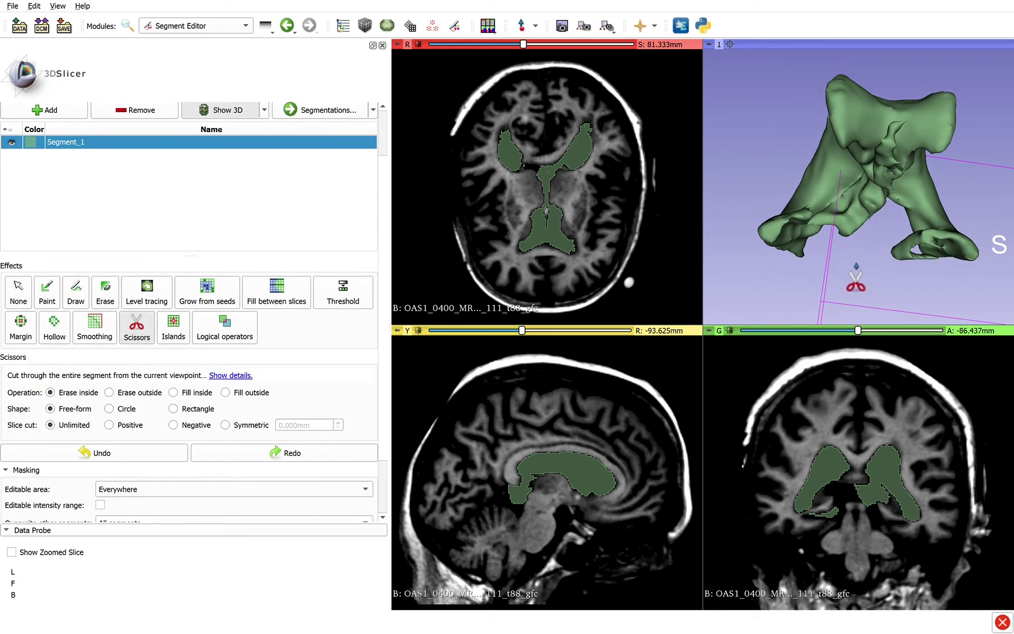
pyautogui.moveTo(821, 242); pyautogui.dragTo(836, 260)
pyautogui.moveTo(837, 216); pyautogui.dragTo(866, 200)
pyautogui.moveTo(895, 238); pyautogui.dragTo(890, 240)
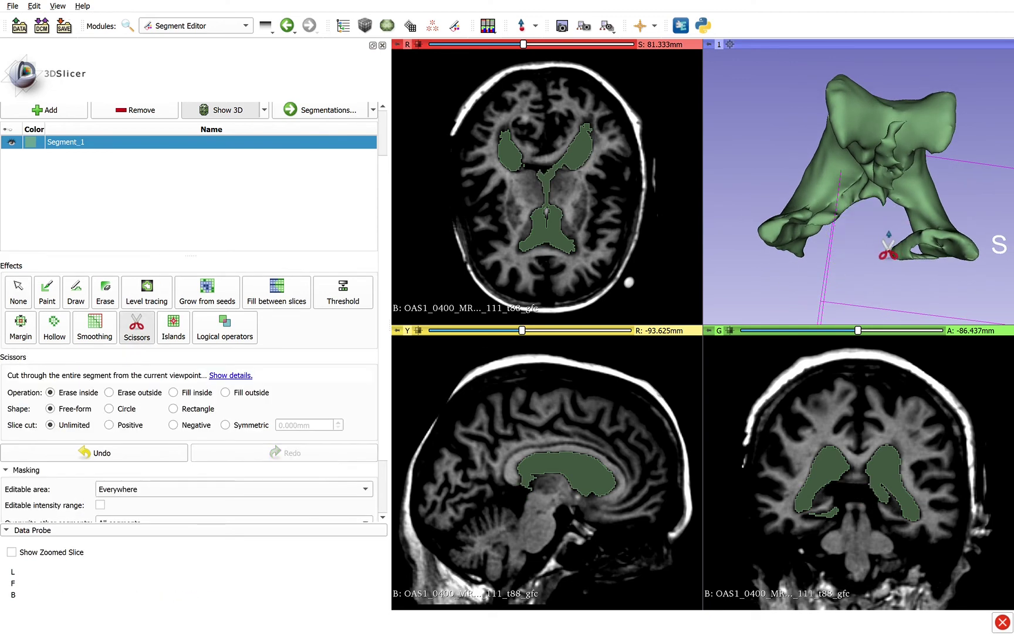
# - Trim the excess tissue along the underside of the ventricle arch's upper end with a free-form Scissors cut
pyautogui.click(17, 301)
pyautogui.moveTo(855, 233); pyautogui.dragTo(951, 267)
pyautogui.click(135, 348)
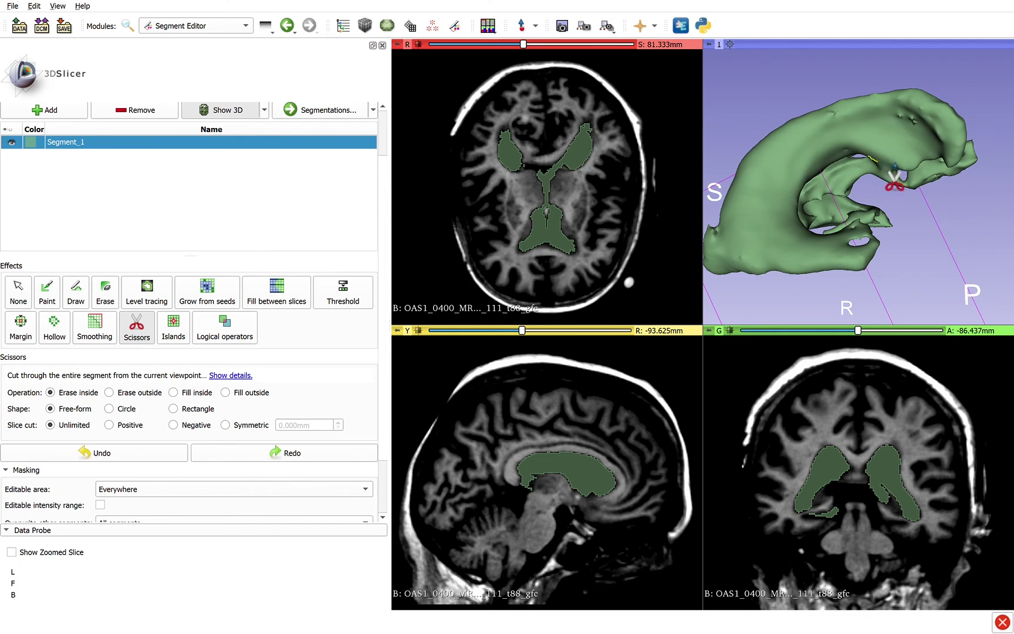
pyautogui.moveTo(916, 185)
pyautogui.mouseDown()
pyautogui.moveTo(975, 174)
pyautogui.moveTo(995, 156)
pyautogui.moveTo(993, 195)
pyautogui.moveTo(930, 209)
pyautogui.moveTo(883, 175)
pyautogui.mouseUp()
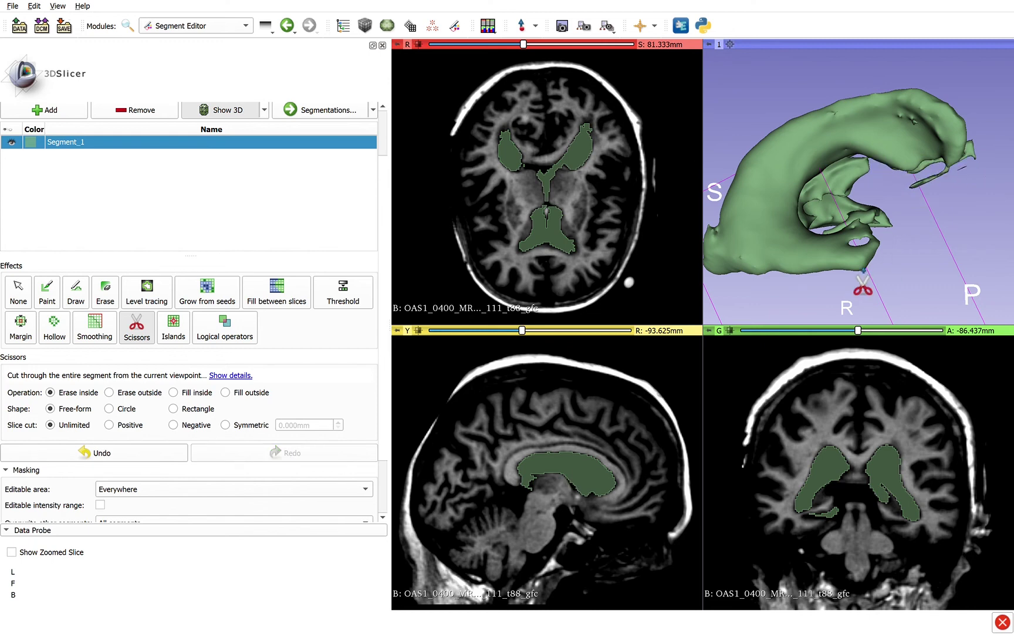
# - Erase the thin strand hanging from the upper end of the ventricle arch with a free-form Scissors cut in the 3D view
pyautogui.click(19, 292)
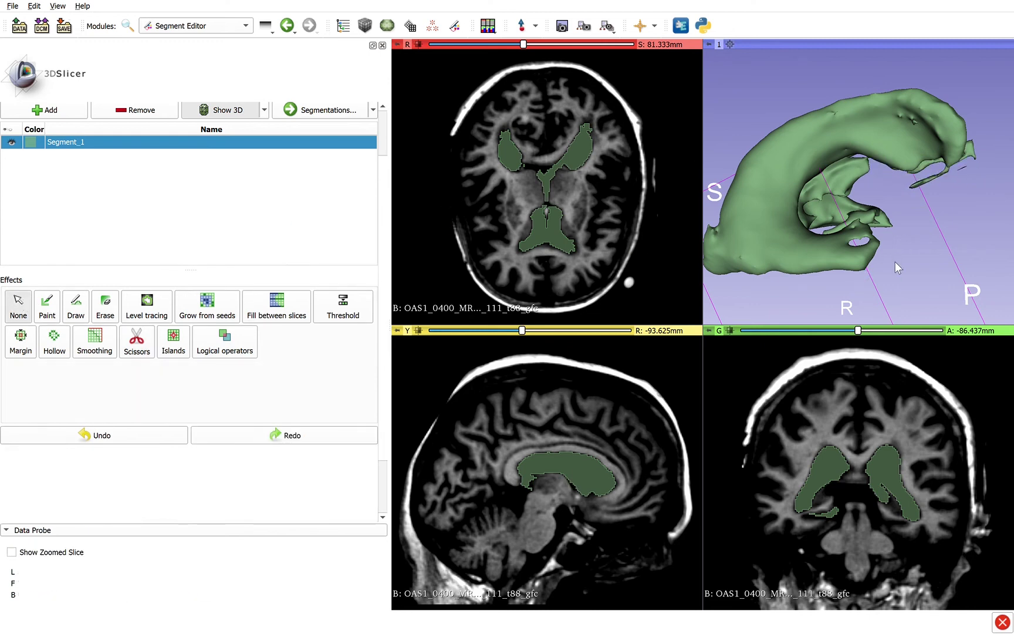
pyautogui.moveTo(810, 211); pyautogui.dragTo(672, 244)
pyautogui.click(137, 341)
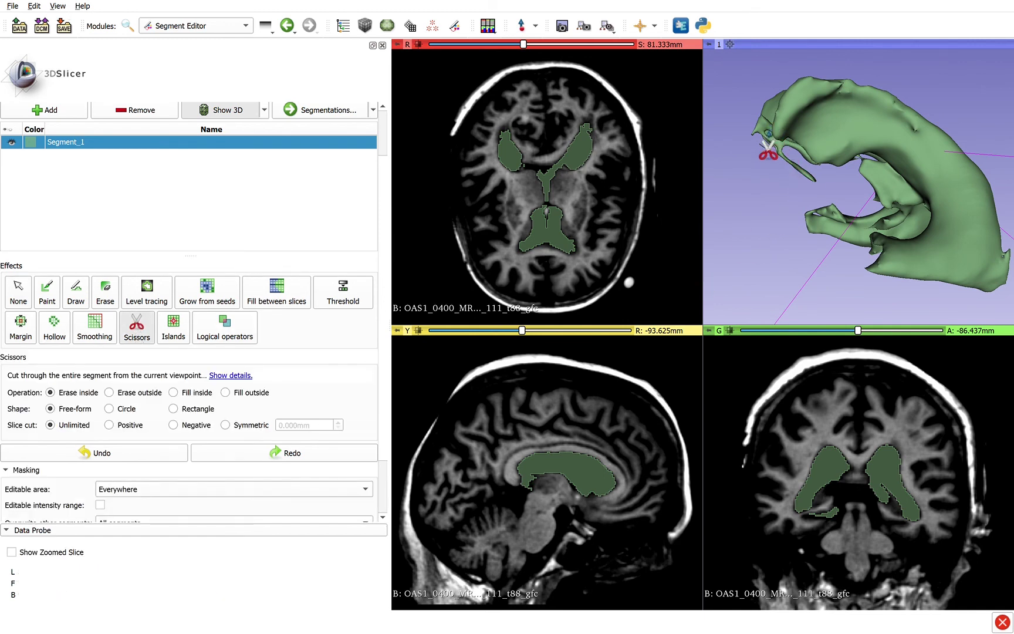
pyautogui.moveTo(767, 144); pyautogui.dragTo(781, 158)
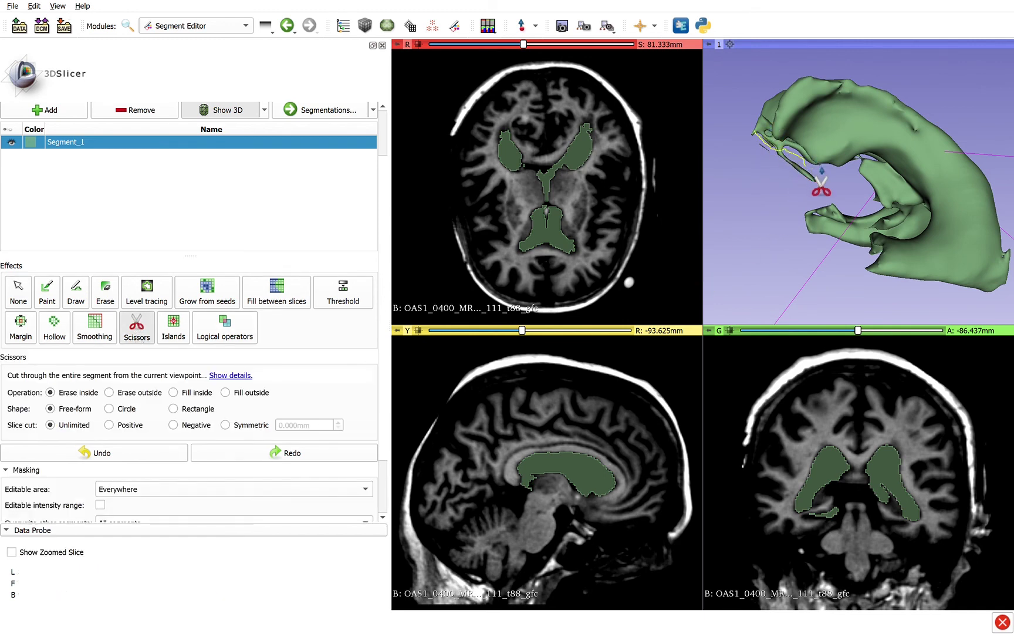
pyautogui.moveTo(838, 199)
pyautogui.mouseDown()
pyautogui.moveTo(810, 190)
pyautogui.moveTo(753, 148)
pyautogui.mouseUp()
# - Erase the hook-shaped remnant beside one ventricle's lower end with Scissors, and keep only the ventricles' island with Islands
pyautogui.click(23, 298)
pyautogui.moveTo(727, 191); pyautogui.dragTo(833, 303)
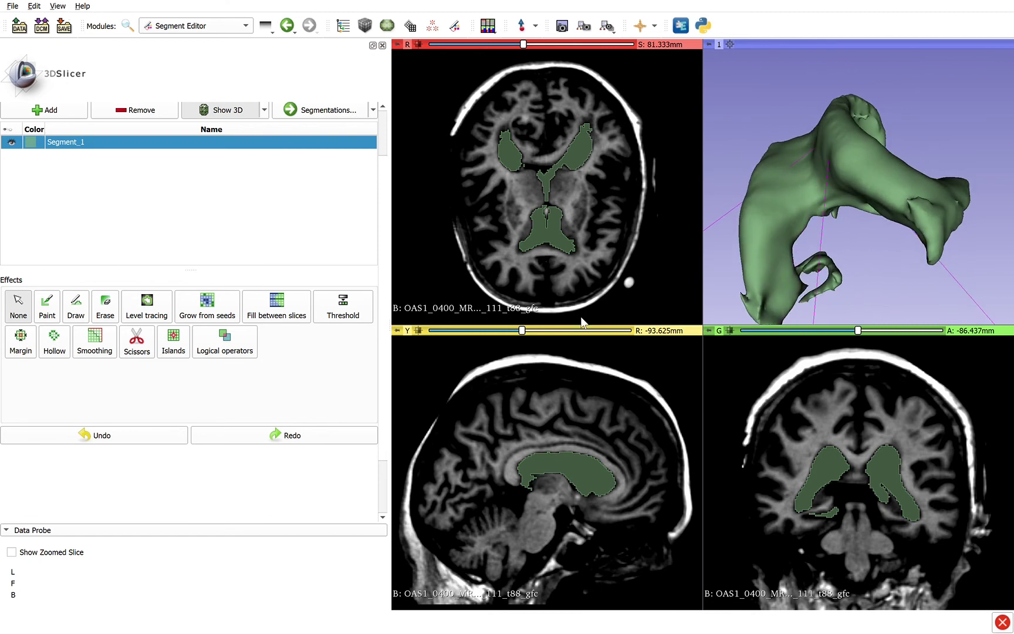
pyautogui.click(145, 346)
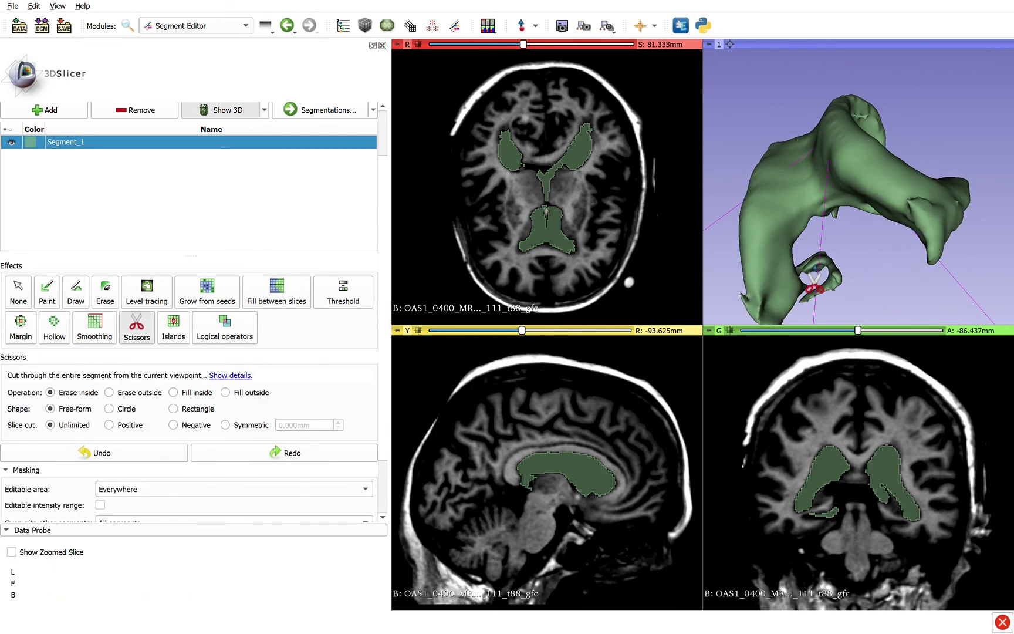
pyautogui.moveTo(799, 267)
pyautogui.mouseDown()
pyautogui.moveTo(832, 288)
pyautogui.moveTo(812, 310)
pyautogui.moveTo(852, 311)
pyautogui.moveTo(867, 266)
pyautogui.moveTo(819, 253)
pyautogui.mouseUp()
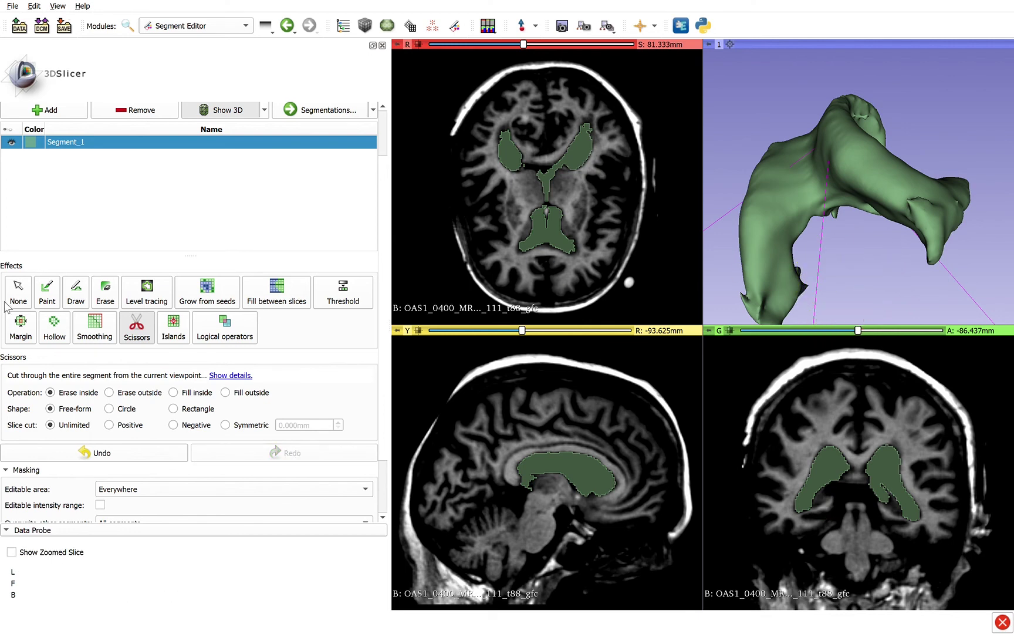
pyautogui.click(181, 331)
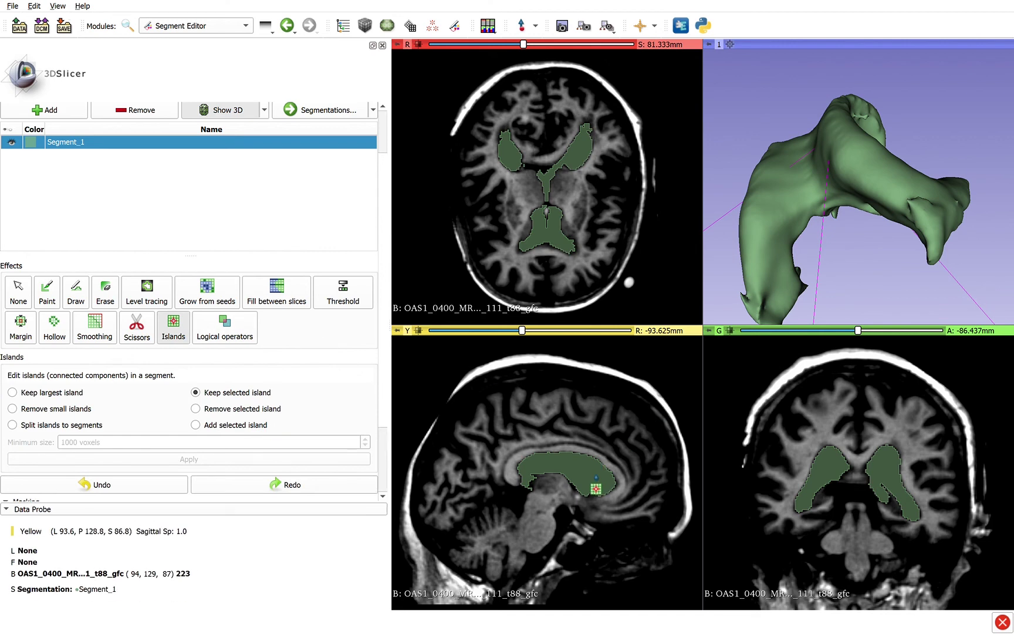
pyautogui.click(28, 307)
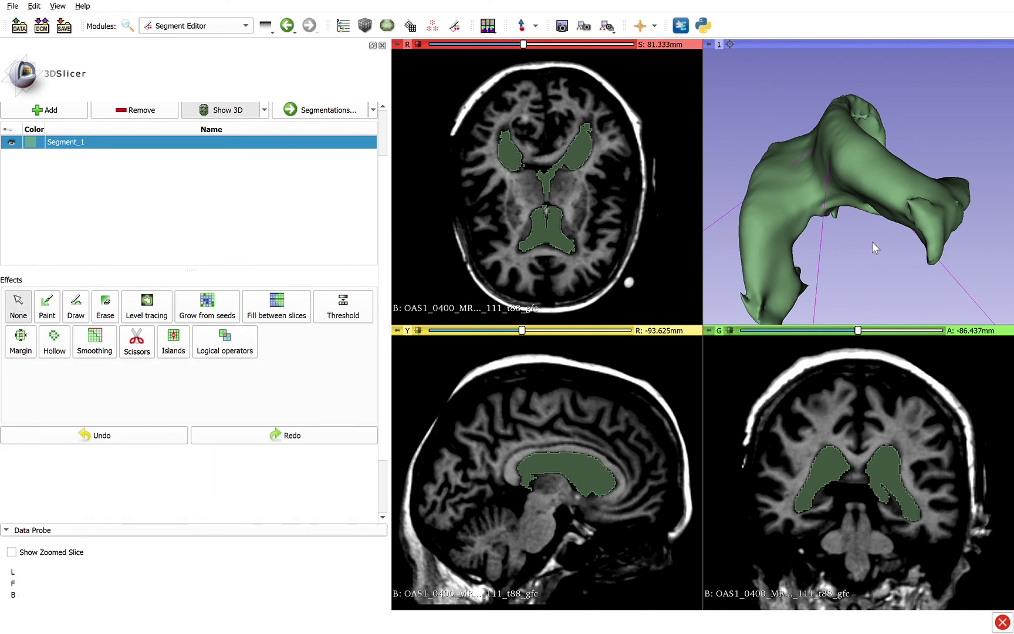
# - Erase the jagged tissue along the inner edge of the ventricle arch with a free-form Scissors cut in the 3D view
pyautogui.moveTo(875, 244); pyautogui.dragTo(992, 150)
pyautogui.moveTo(821, 253); pyautogui.dragTo(996, 188)
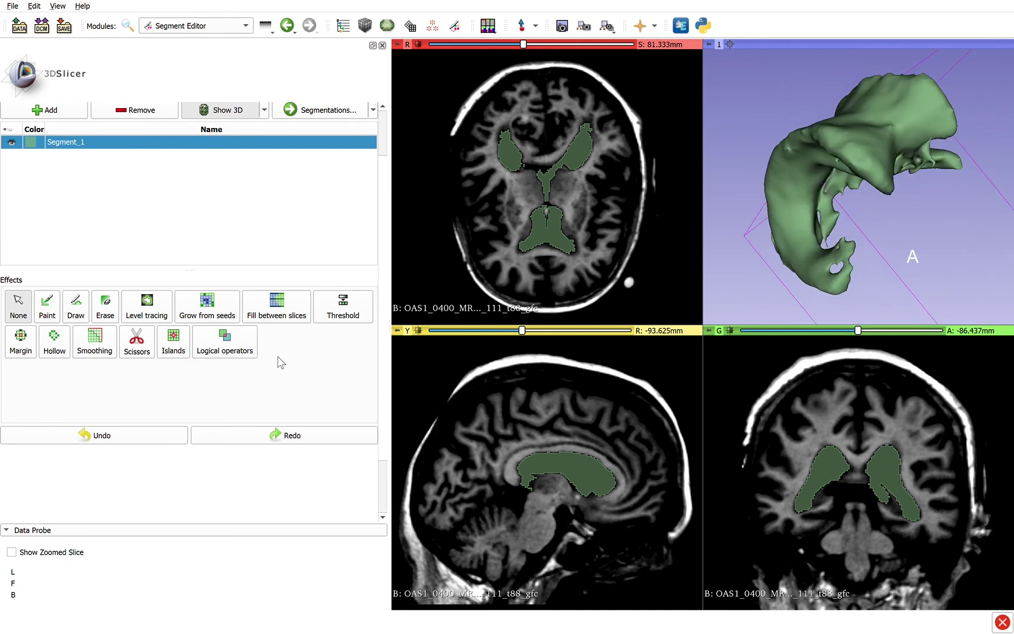
pyautogui.click(129, 350)
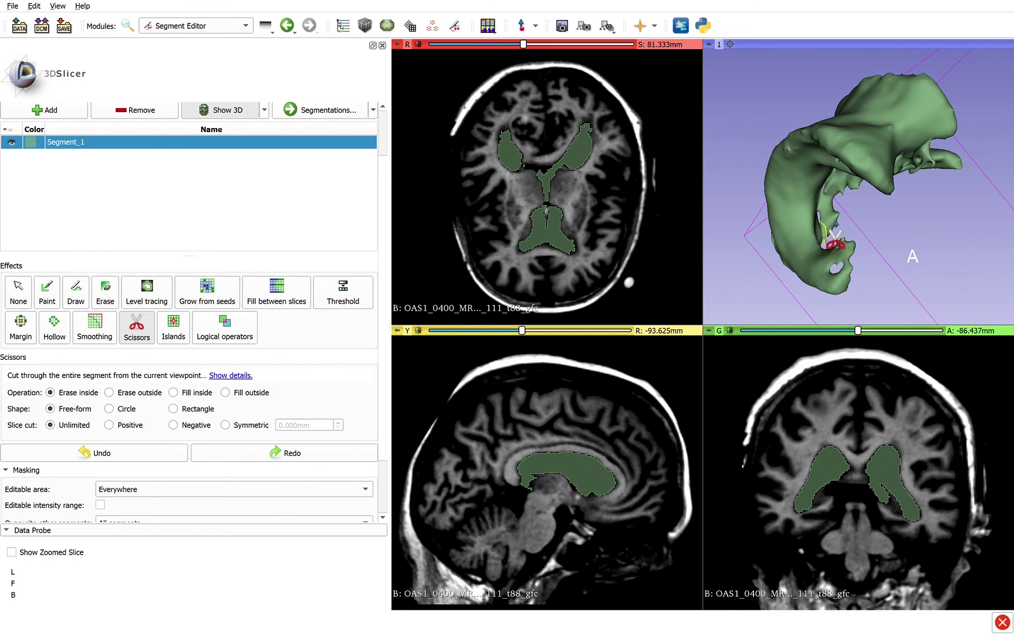
pyautogui.moveTo(847, 203)
pyautogui.mouseDown()
pyautogui.moveTo(867, 222)
pyautogui.moveTo(841, 267)
pyautogui.mouseUp()
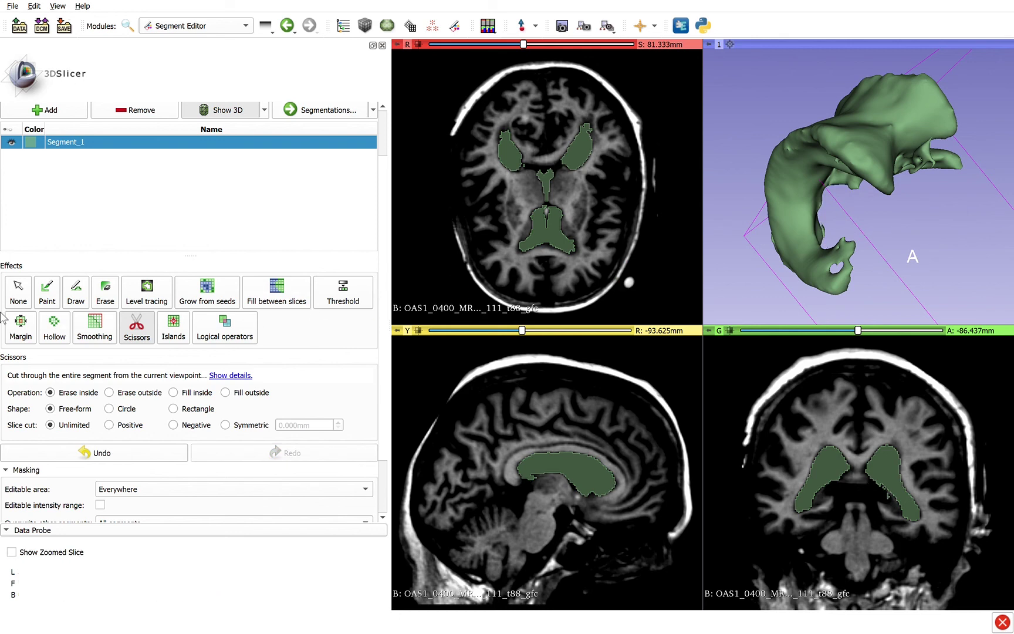
pyautogui.click(18, 300)
pyautogui.moveTo(722, 235); pyautogui.dragTo(851, 279)
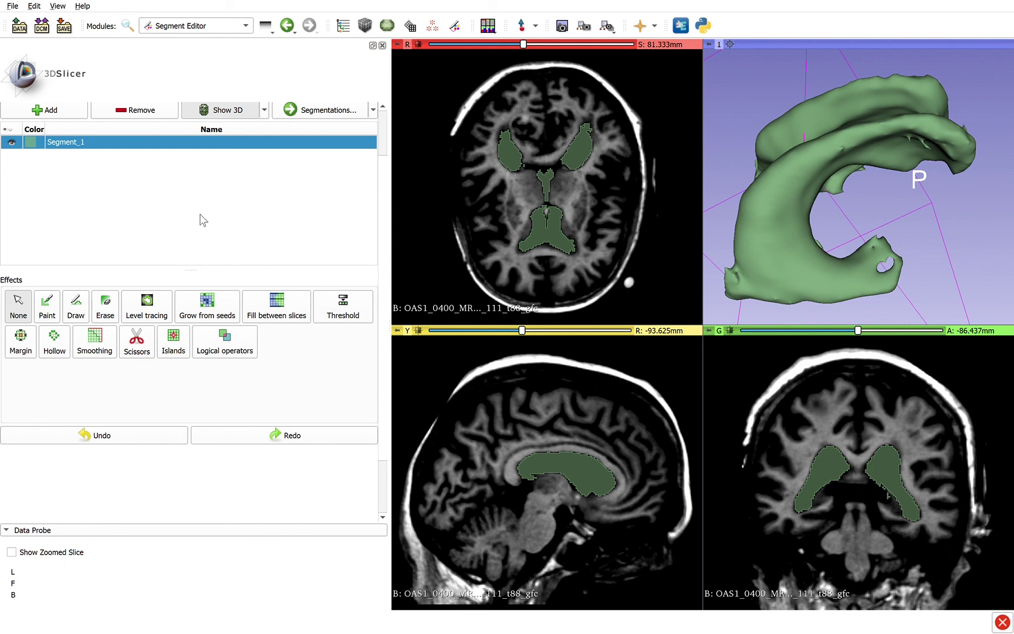
# - Copy the name of the volume OAS1_0400_MR1_mpr_n4_anon_111_t88_gfc from the data hierarchy
pyautogui.hotkey('ctrl', '2')
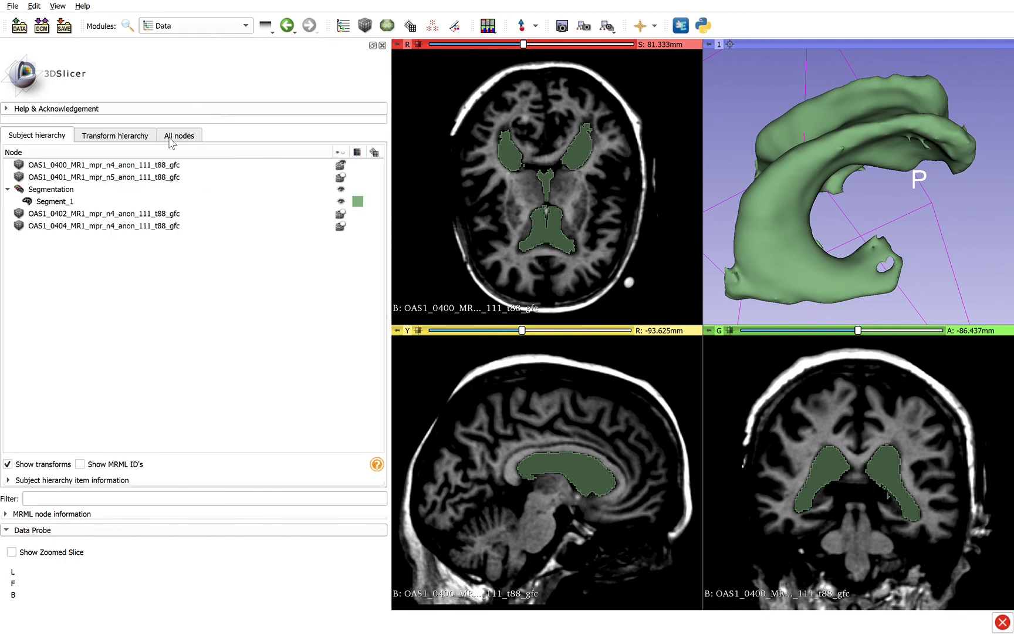
pyautogui.click(154, 227)
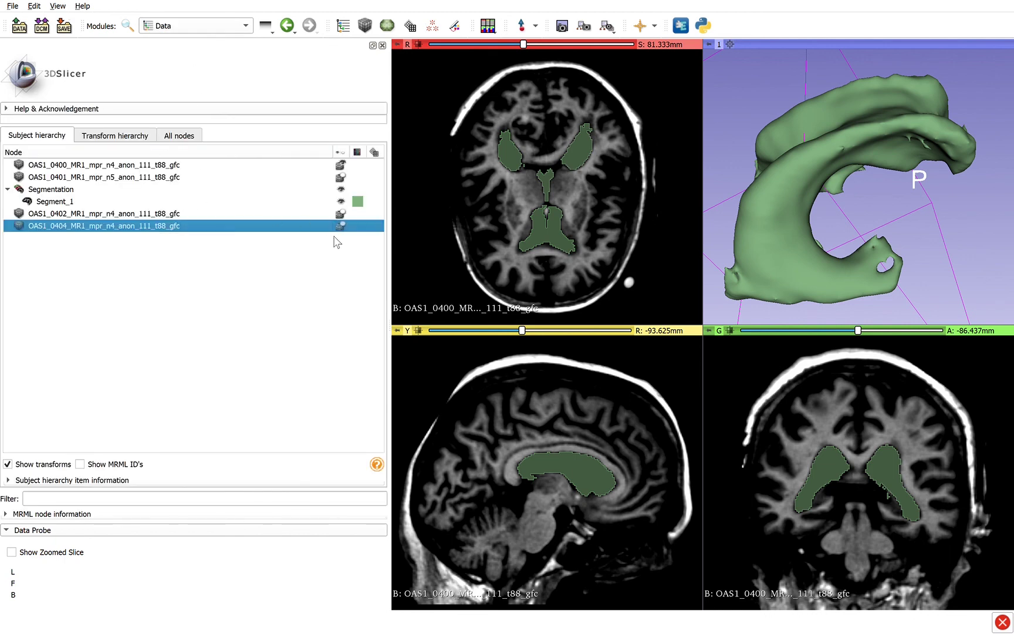
pyautogui.click(130, 167)
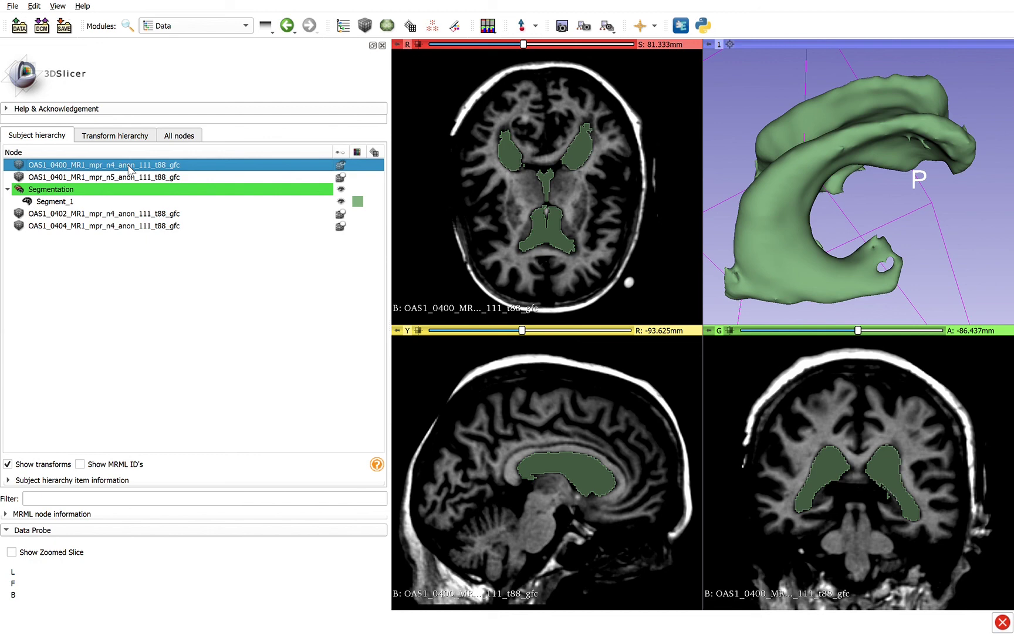
pyautogui.click(94, 175)
pyautogui.doubleClick(107, 167)
pyautogui.hotkey('ctrl', 'c')
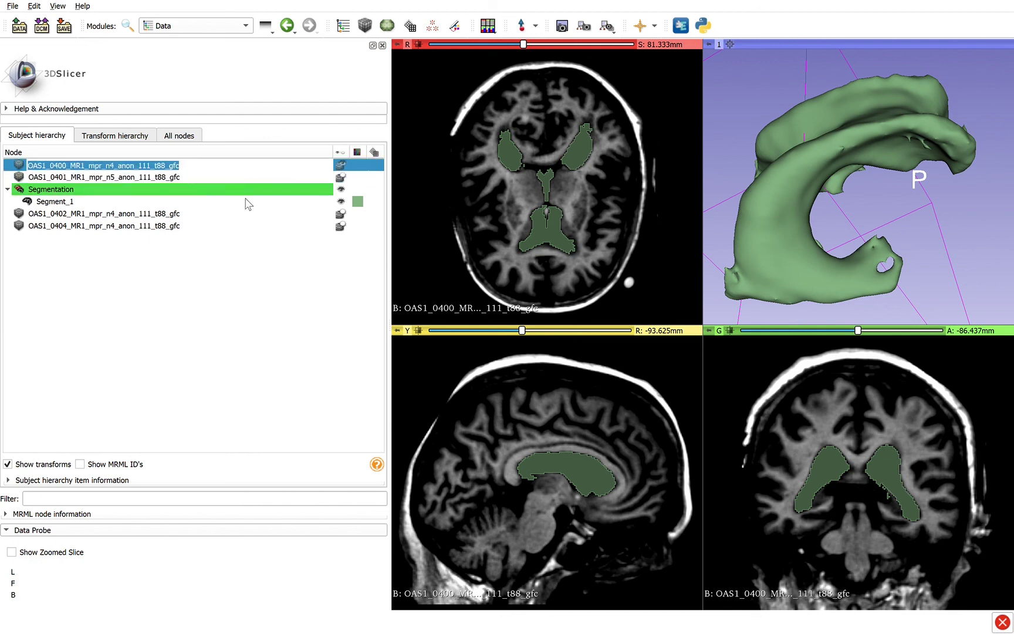
# - Rename Segment_1 to "OAS1_0400_MR1_mpr_n4_anon_111_t88_gfc Ventrical" in the Segment Editor, pasting the copied volume name
pyautogui.click(210, 354)
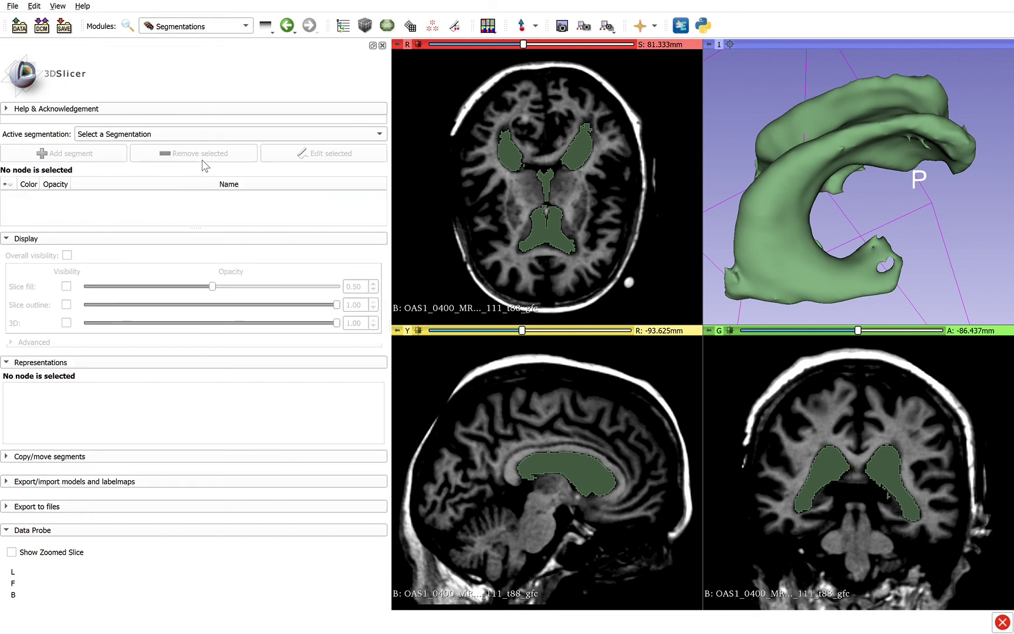
pyautogui.doubleClick(87, 203)
pyautogui.hotkey('ctrl', 'v')
pyautogui.click(240, 222)
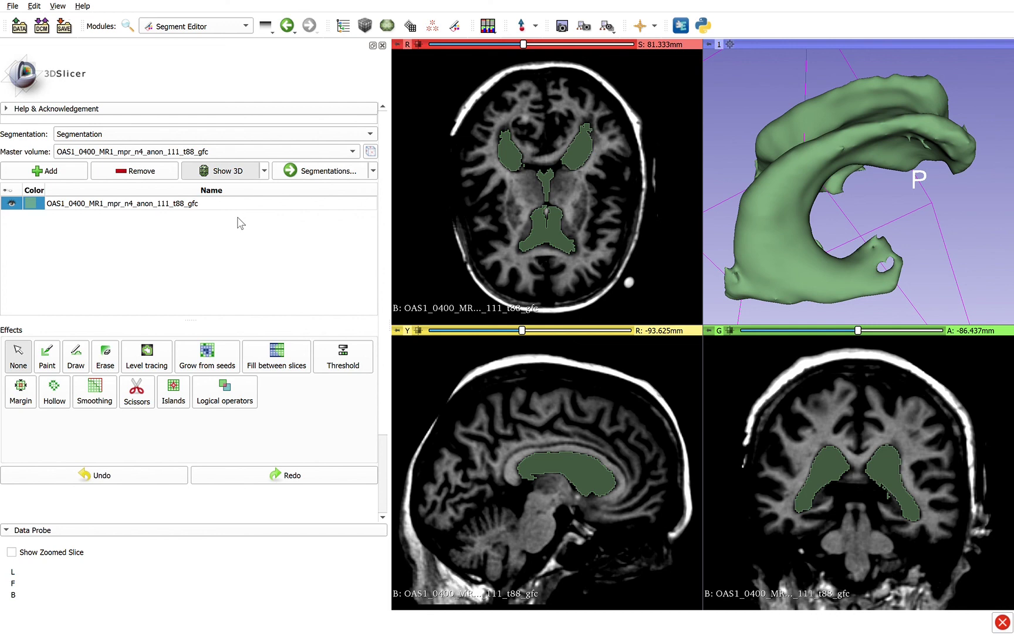
pyautogui.write('Ventrical')
pyautogui.press('Return')
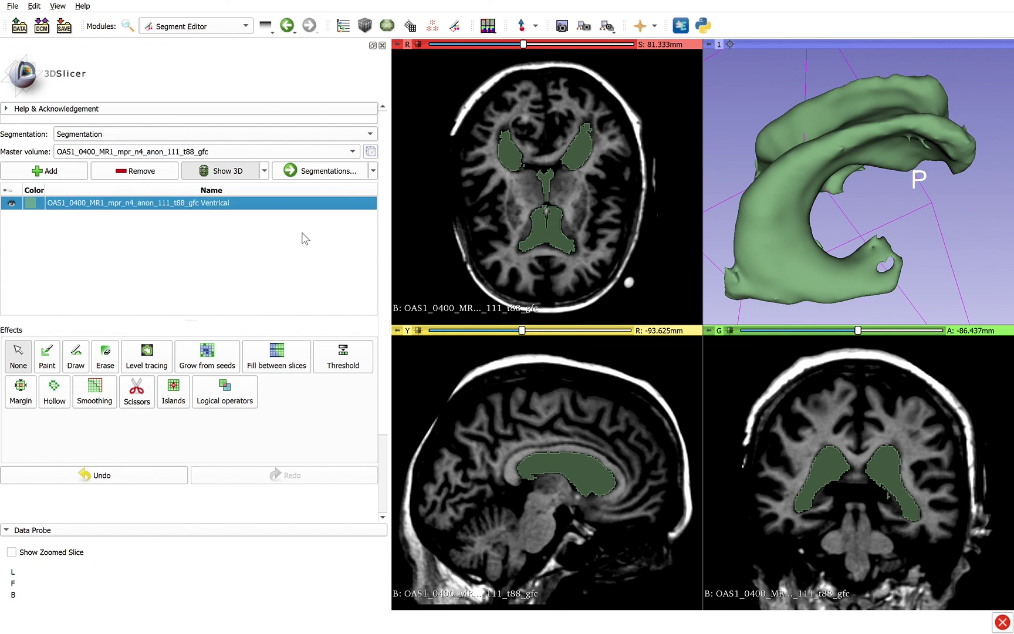